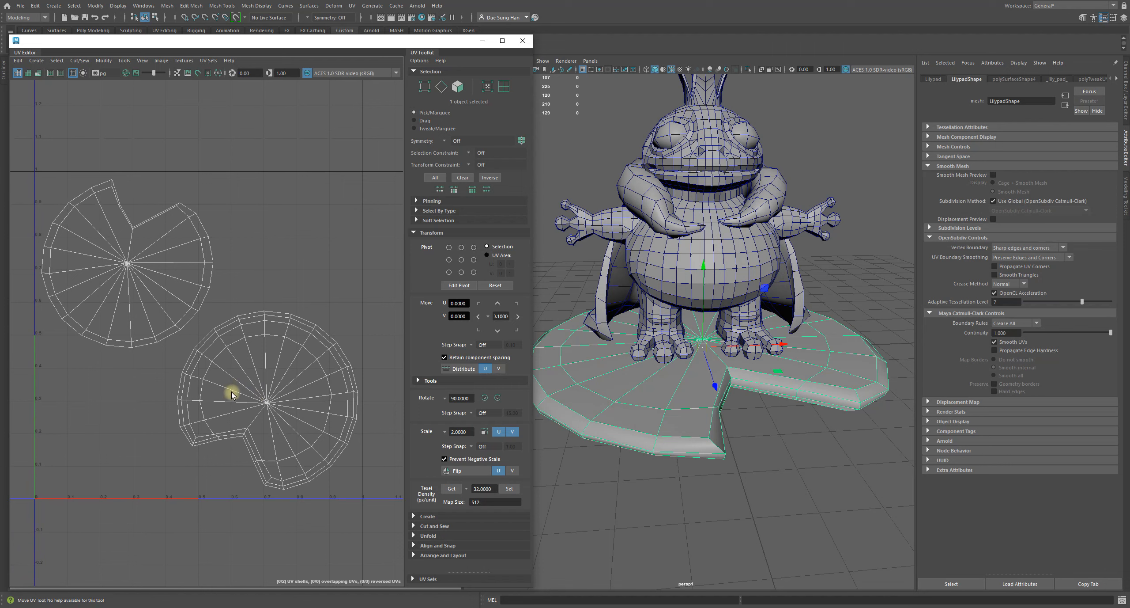
Step: Toggle smooth mesh preview on the lily pad to compare its unsmoothed and smoothed UV shells
key("1")
key("3")
key("1")
key("3")
key("1")
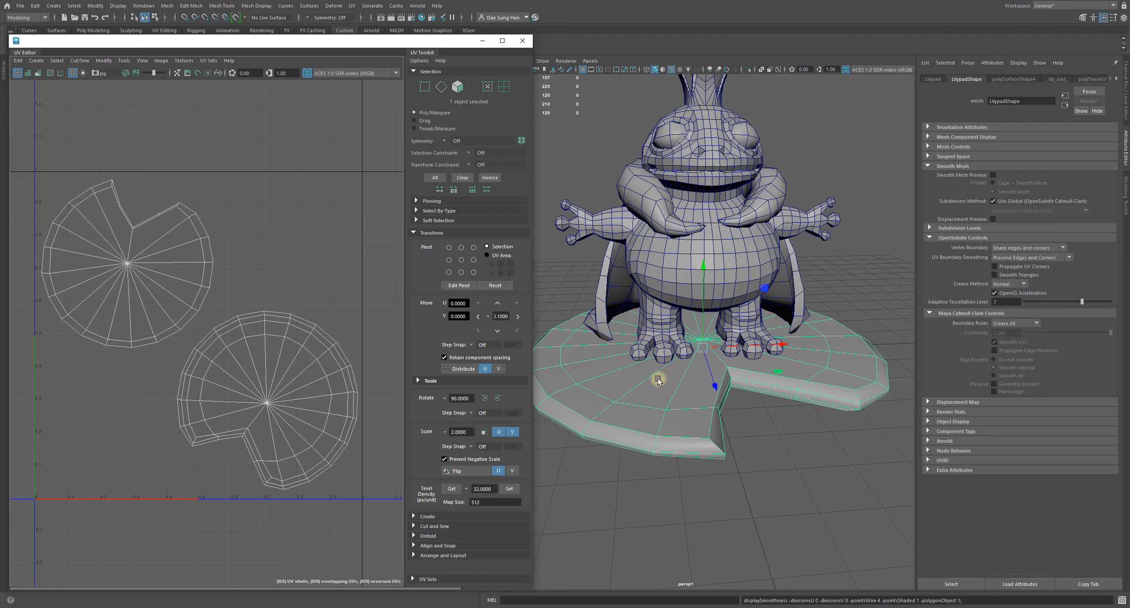
key("1")
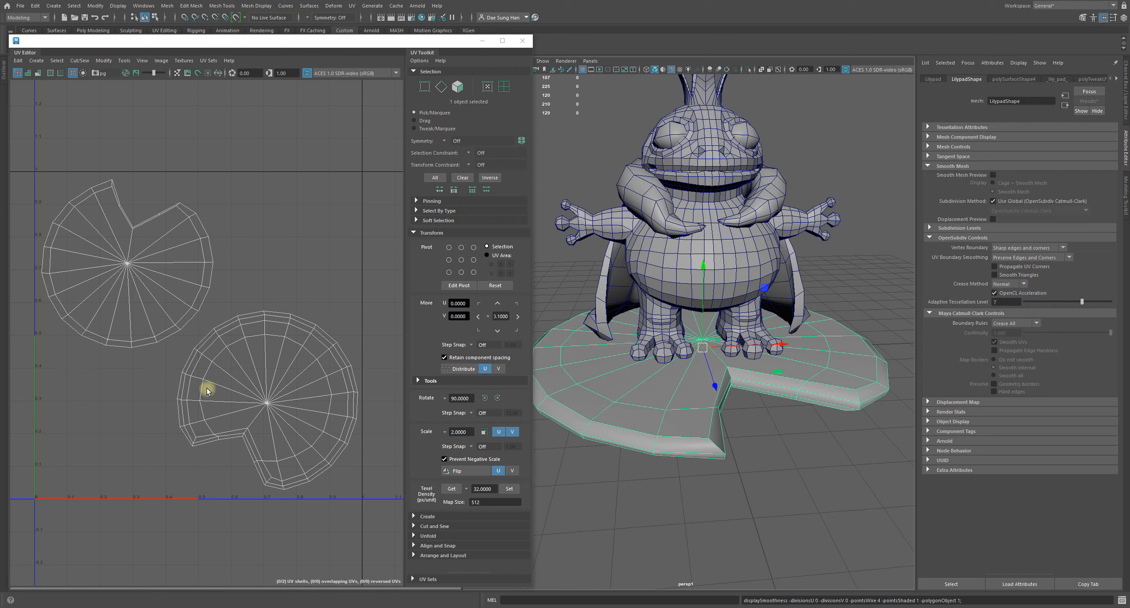
middle_click_drag(328, 434, 282, 380, "alt")
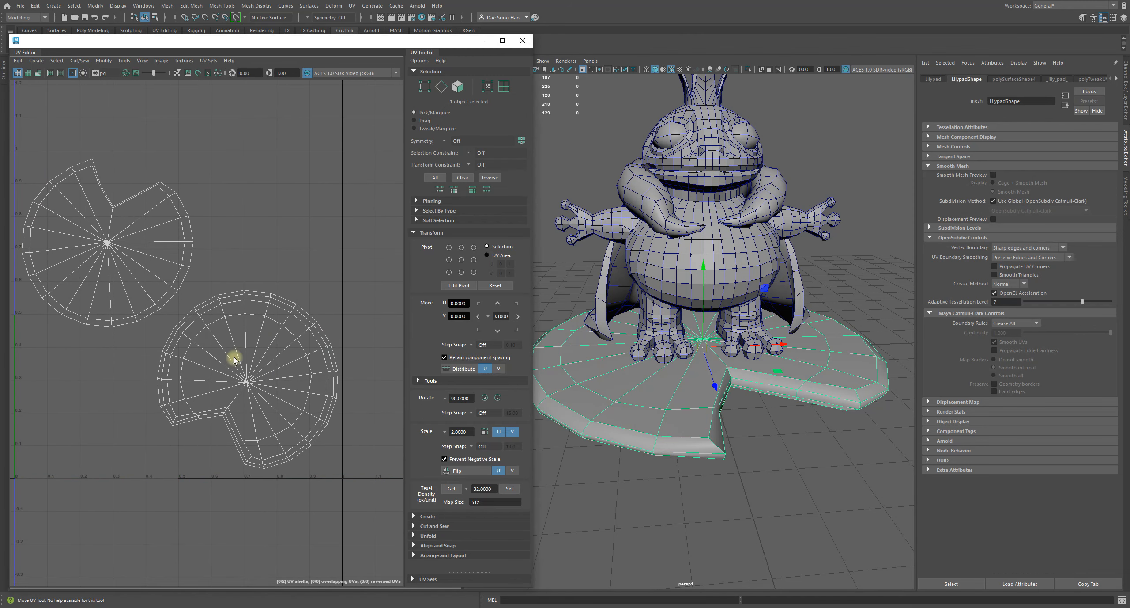
middle_click_drag(299, 349, 296, 331, "alt")
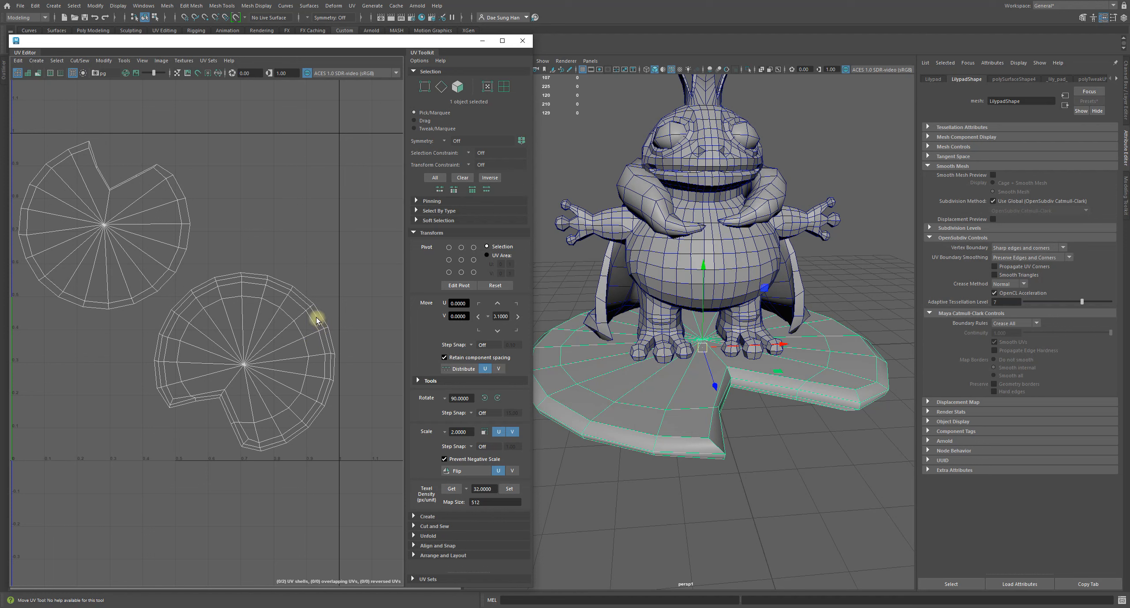
key("3")
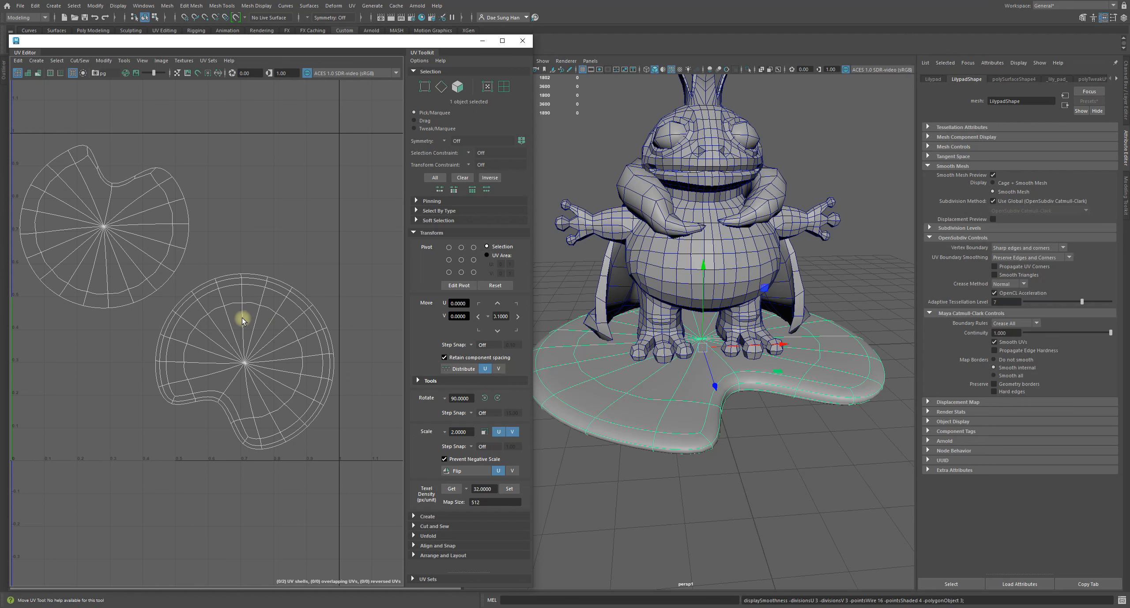
left_click_drag(344, 45, 345, 37)
key("1")
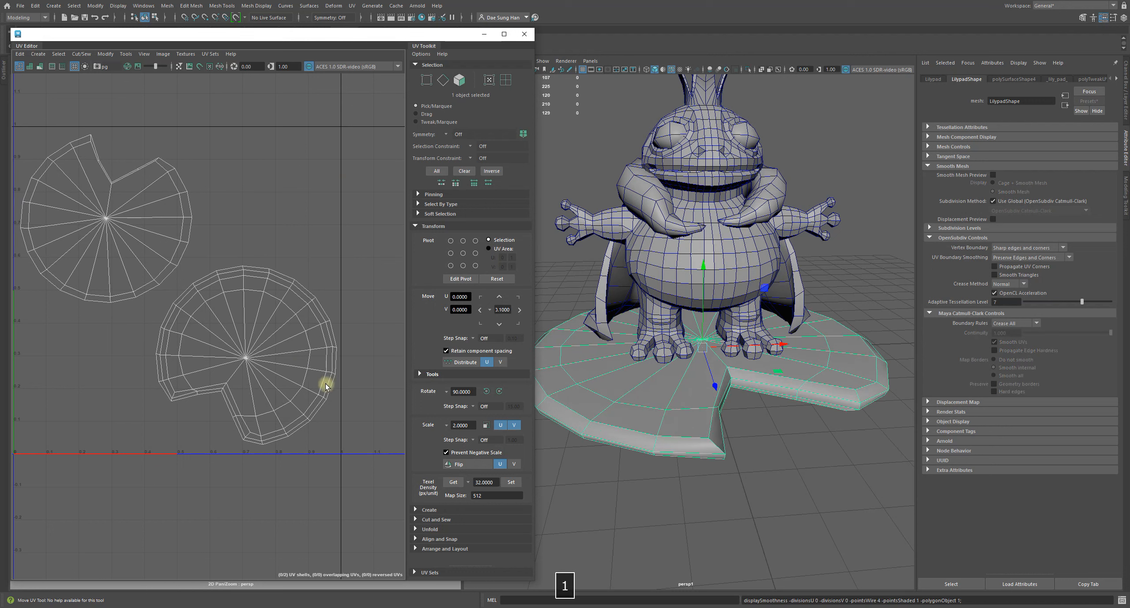
key("3")
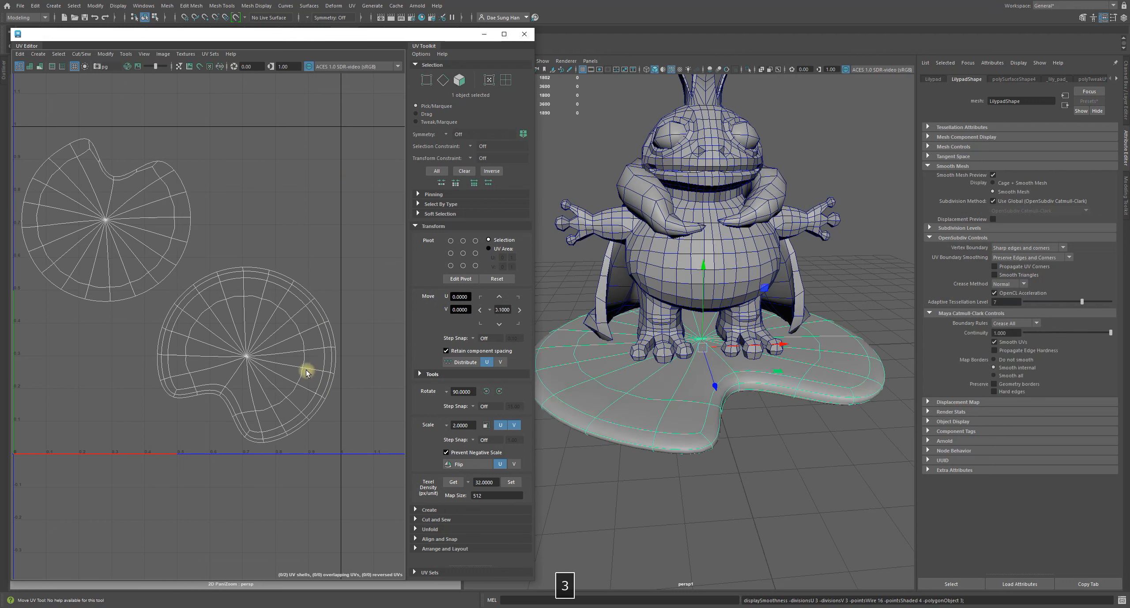
right_click_drag(224, 384, 232, 380, "alt")
middle_click_drag(231, 353, 255, 365, "alt")
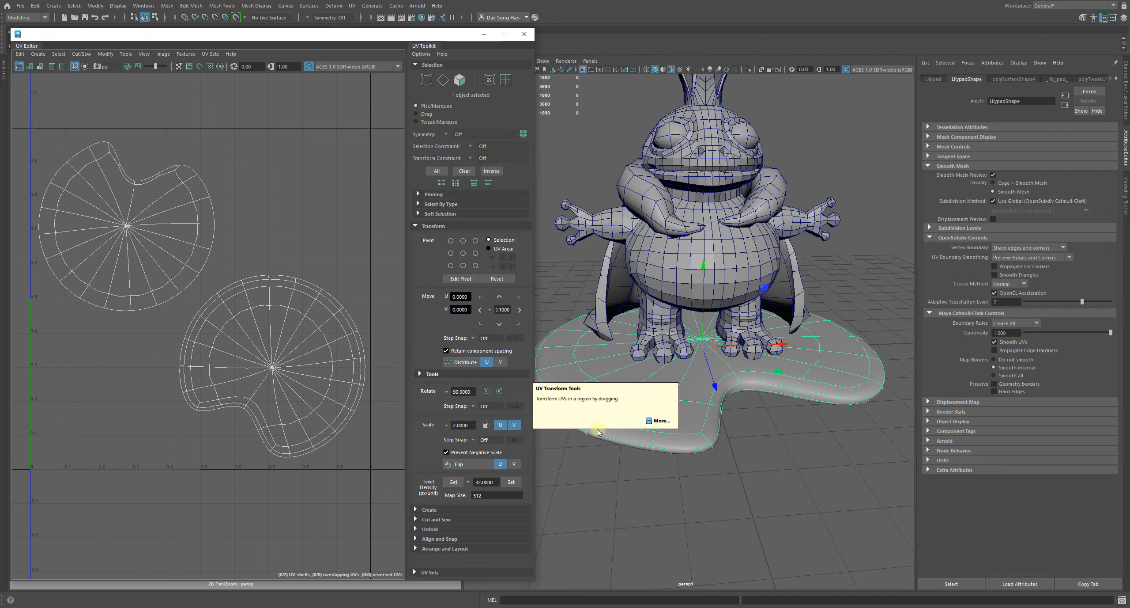
Step: Examine the lily pad's notch and rim in the 3D view with smooth mesh preview off and on
key("1")
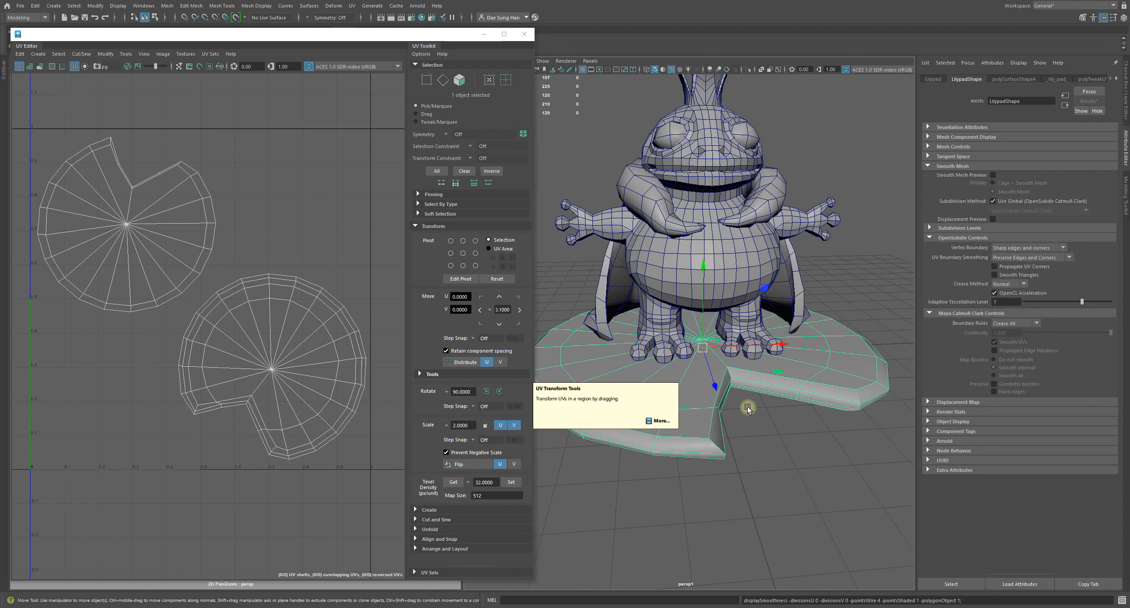
left_click_drag(743, 408, 773, 422, "alt")
key("3")
key("1")
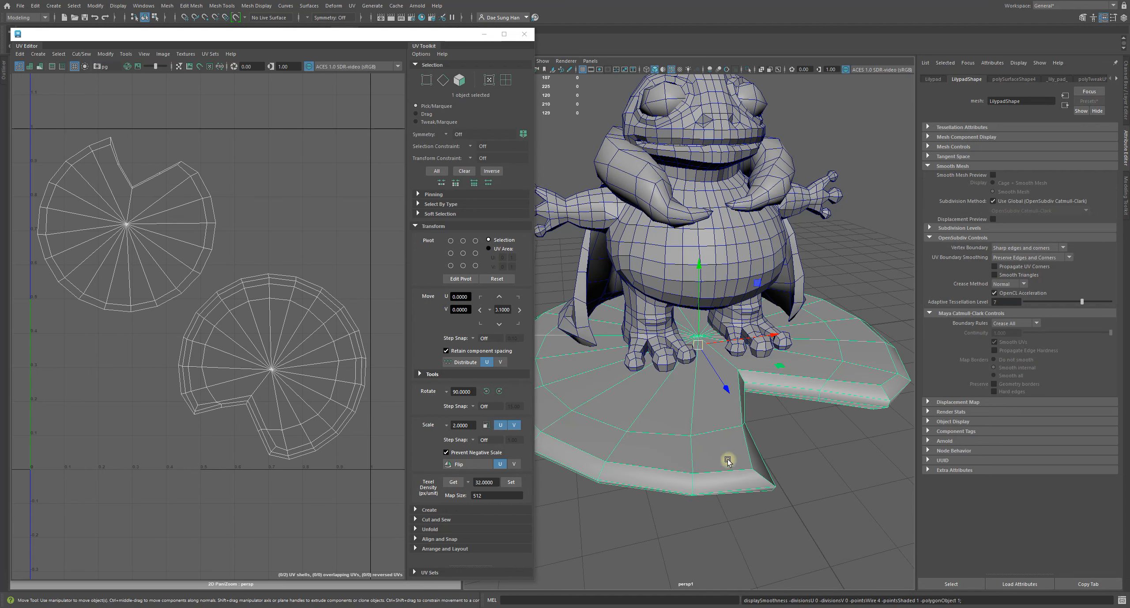
key("1")
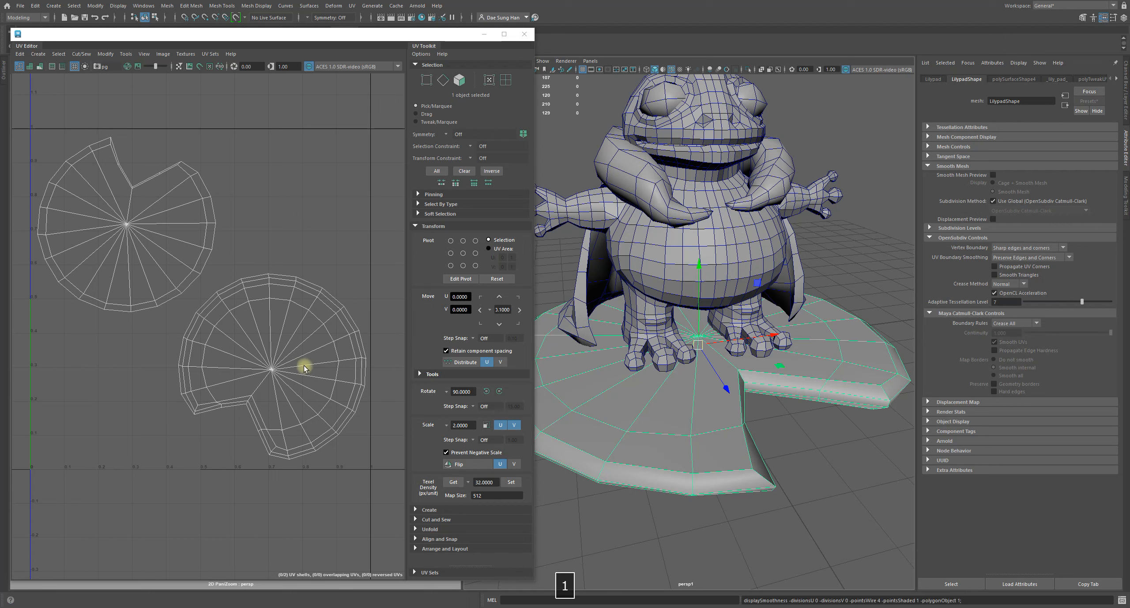
left_click_drag(644, 525, 627, 515, "alt")
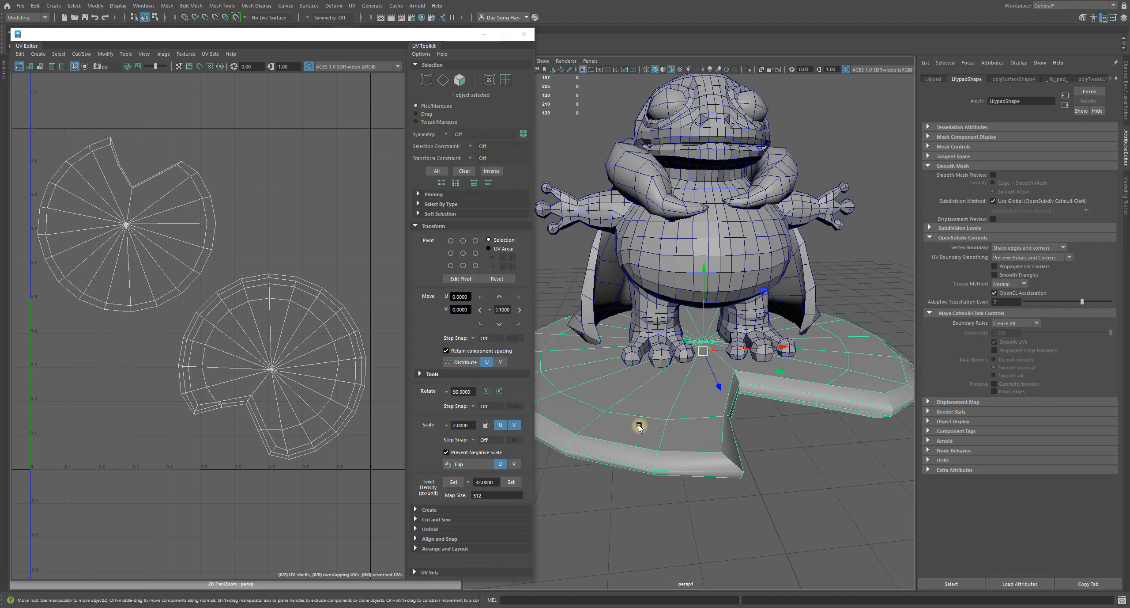
left_click_drag(635, 427, 717, 438, "alt")
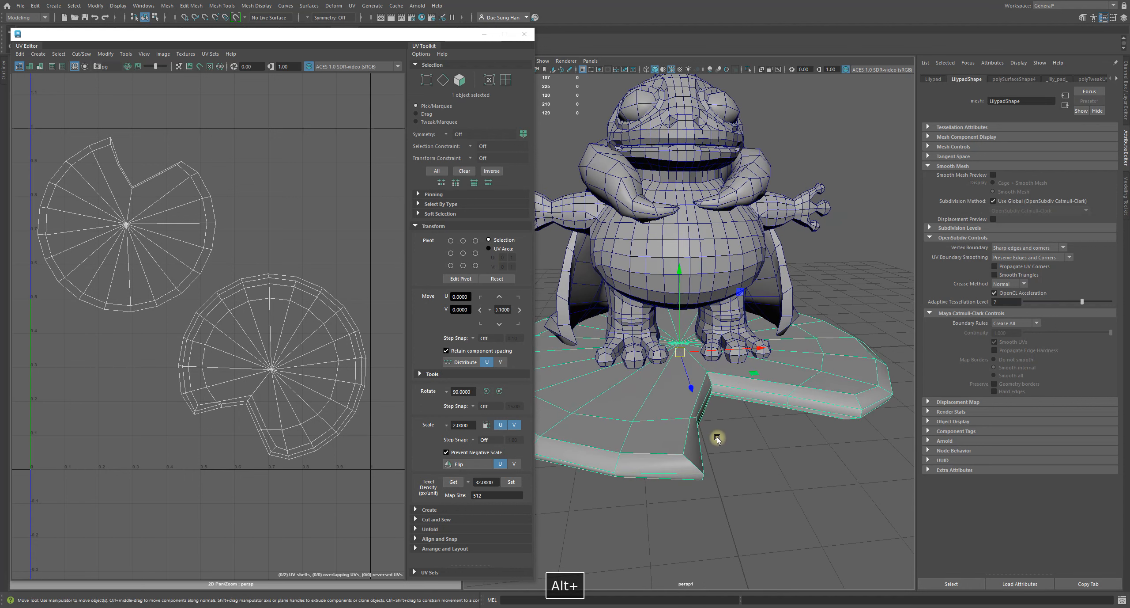
key("3")
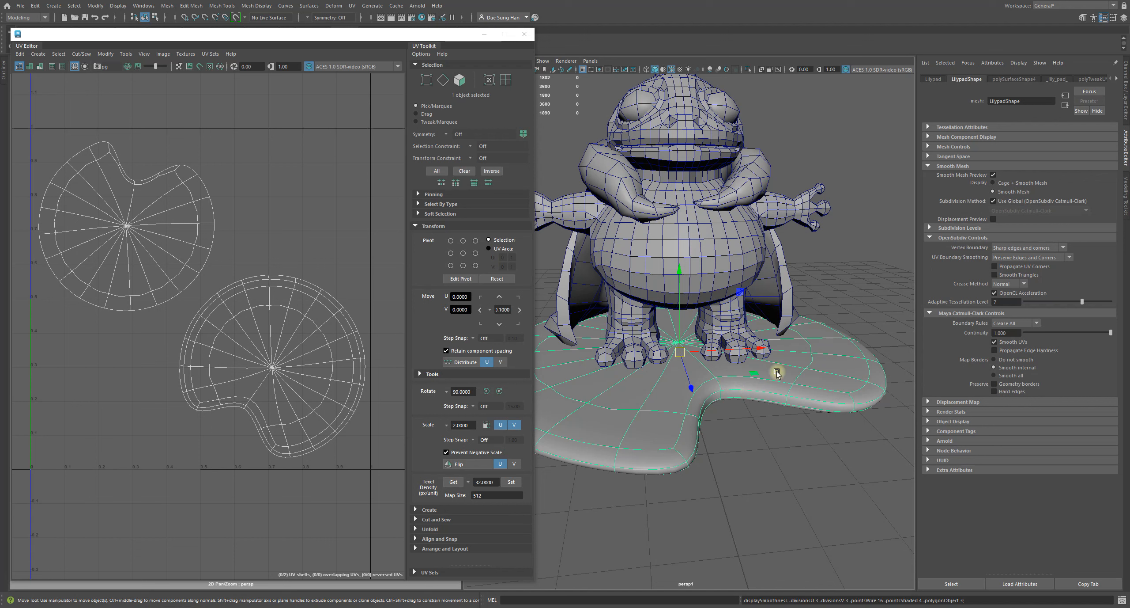
Step: Show the lily pad's OpenSubdiv Controls within its Smooth Mesh attributes and collapse the Maya Catmull-Clark Controls
left_click(975, 166)
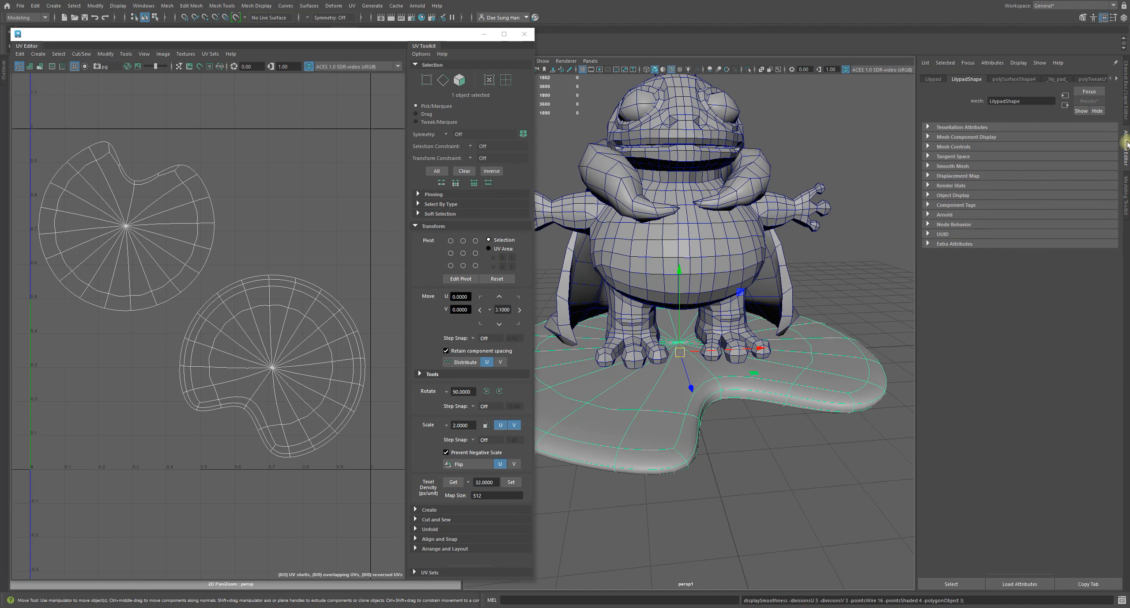
left_click(958, 166)
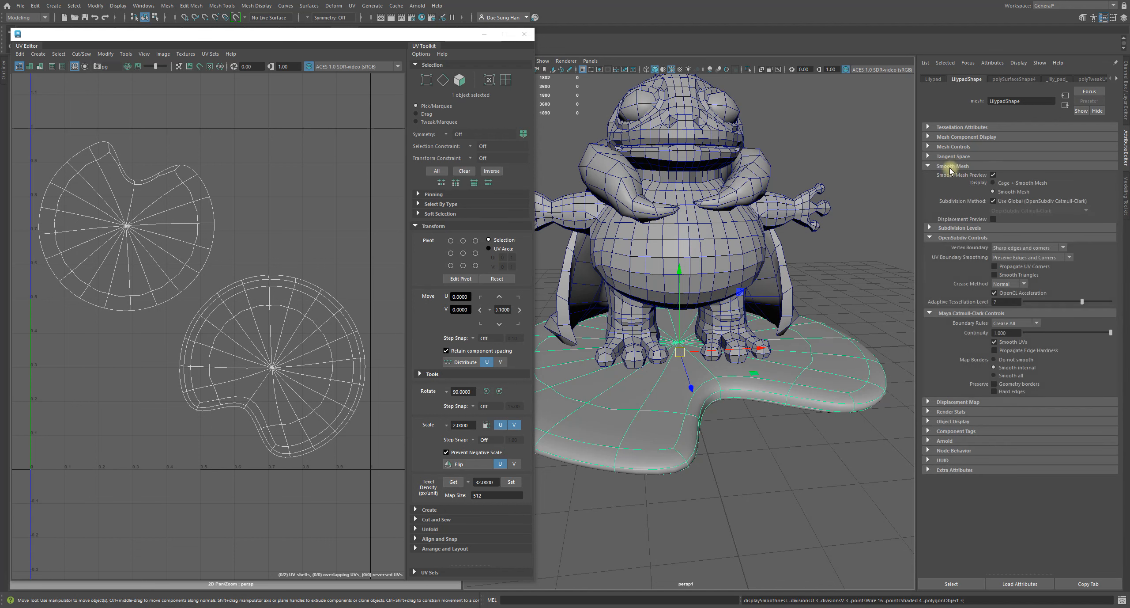
left_click(950, 238)
left_click(948, 246)
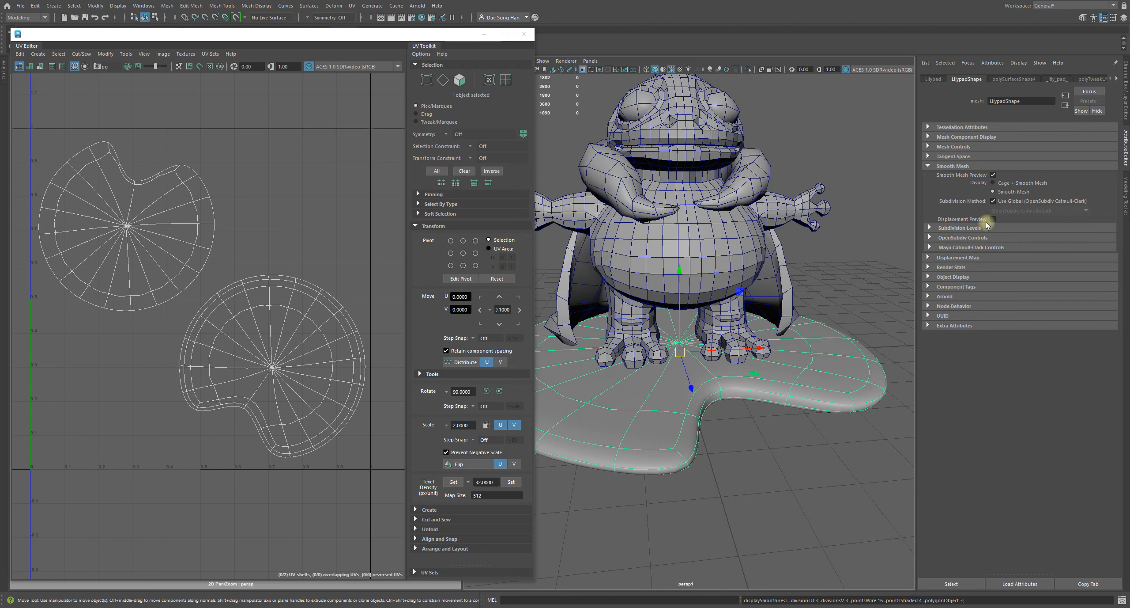
left_click(961, 248)
left_click(961, 248)
left_click(956, 238)
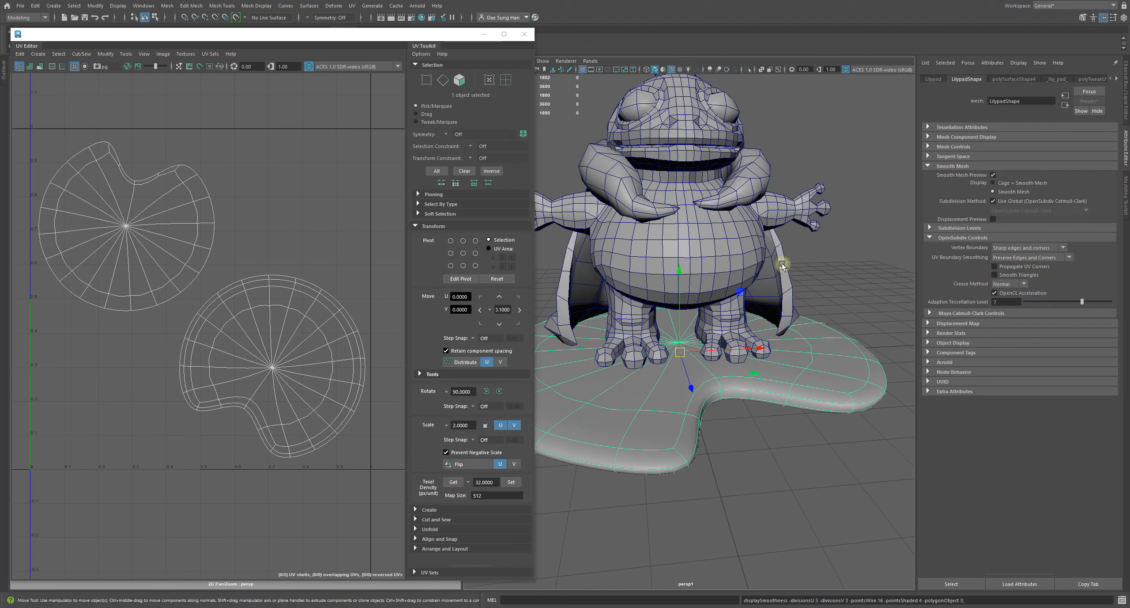
Step: Check the UV Boundary Smoothing setting on the frog's body and eye against that of the lily pad
left_click(721, 246)
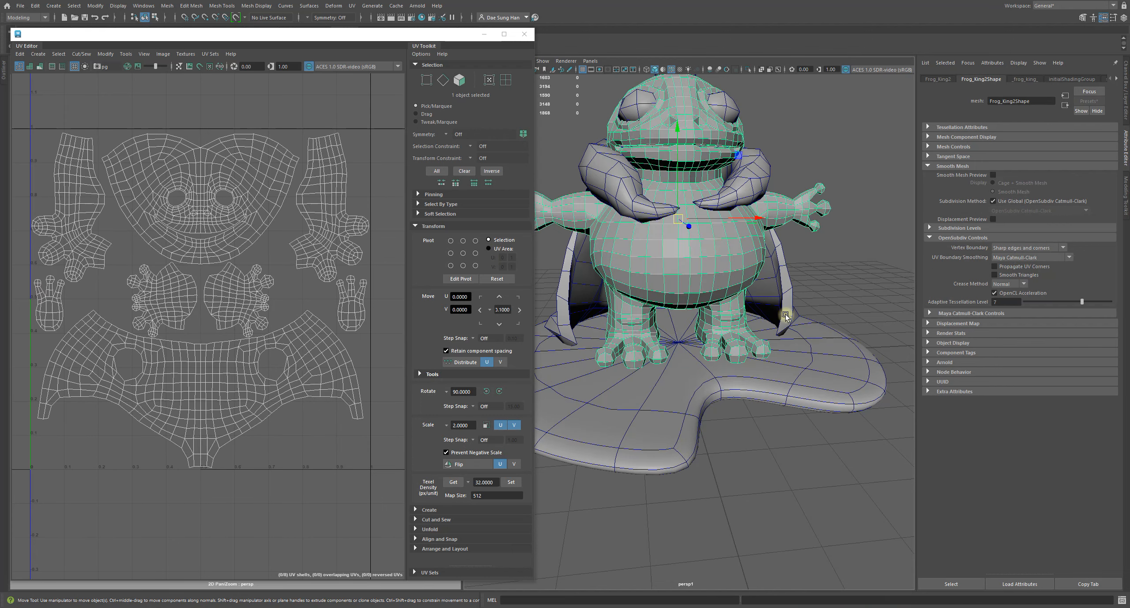
left_click(819, 348)
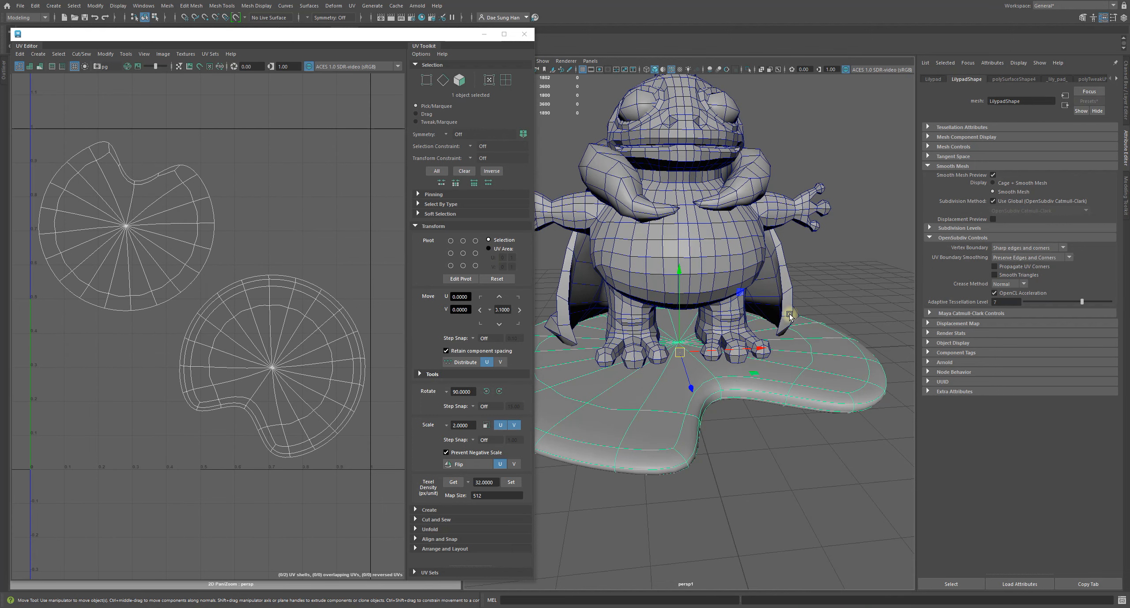
left_click(762, 273)
left_click(691, 109)
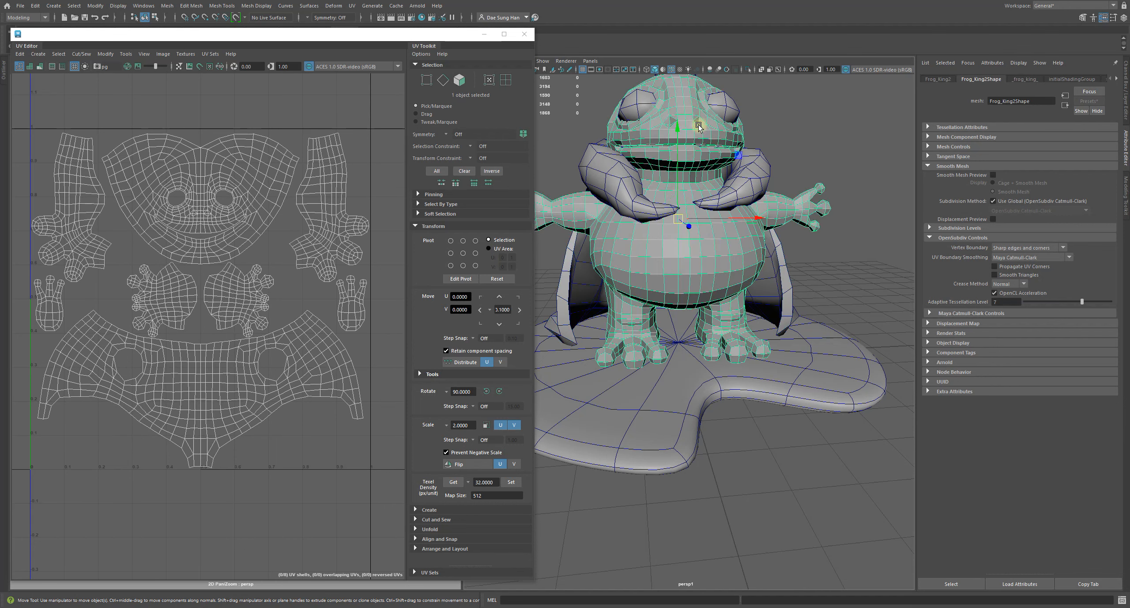
left_click(727, 107)
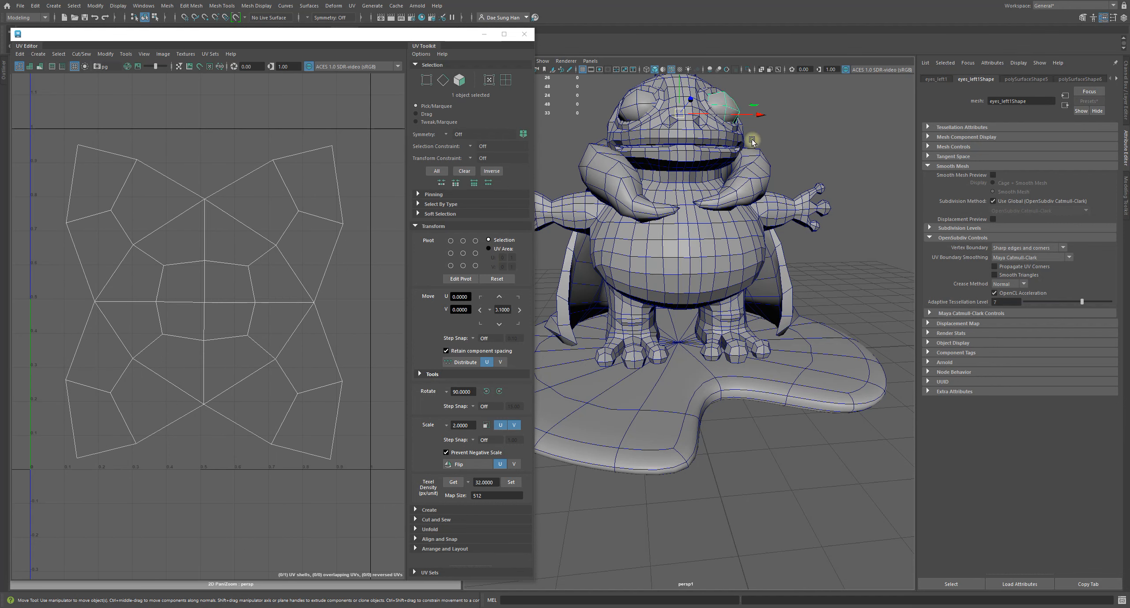
left_click(755, 163)
left_click(807, 352)
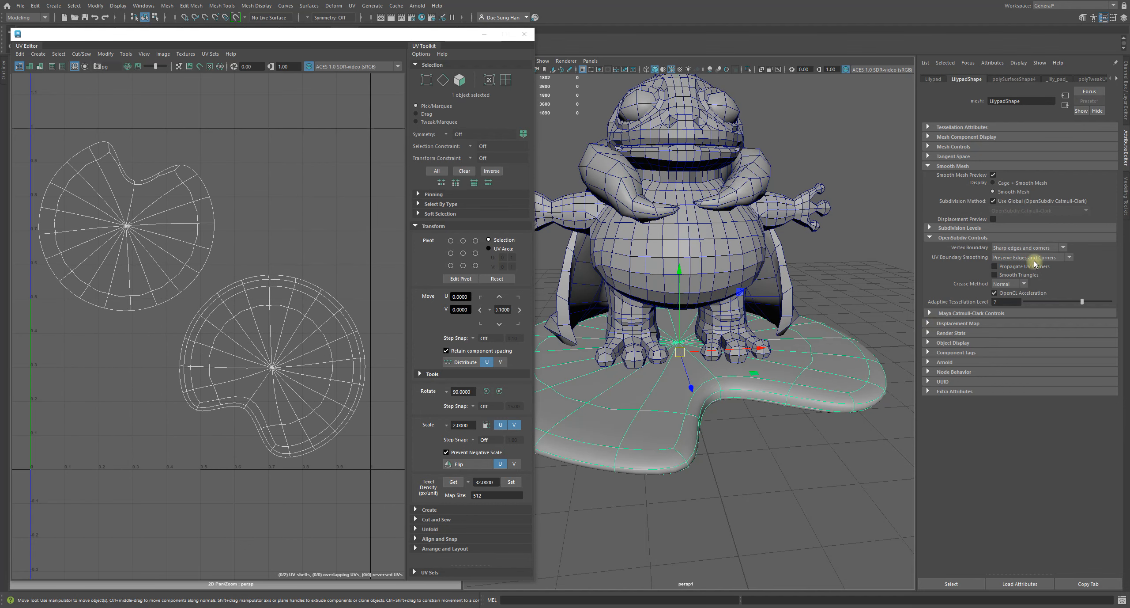
Step: Set the lily pad's UV Boundary Smoothing to Maya Catmull-Clark
left_click(1032, 258)
left_click(1015, 293)
left_click(876, 301)
left_click(808, 368)
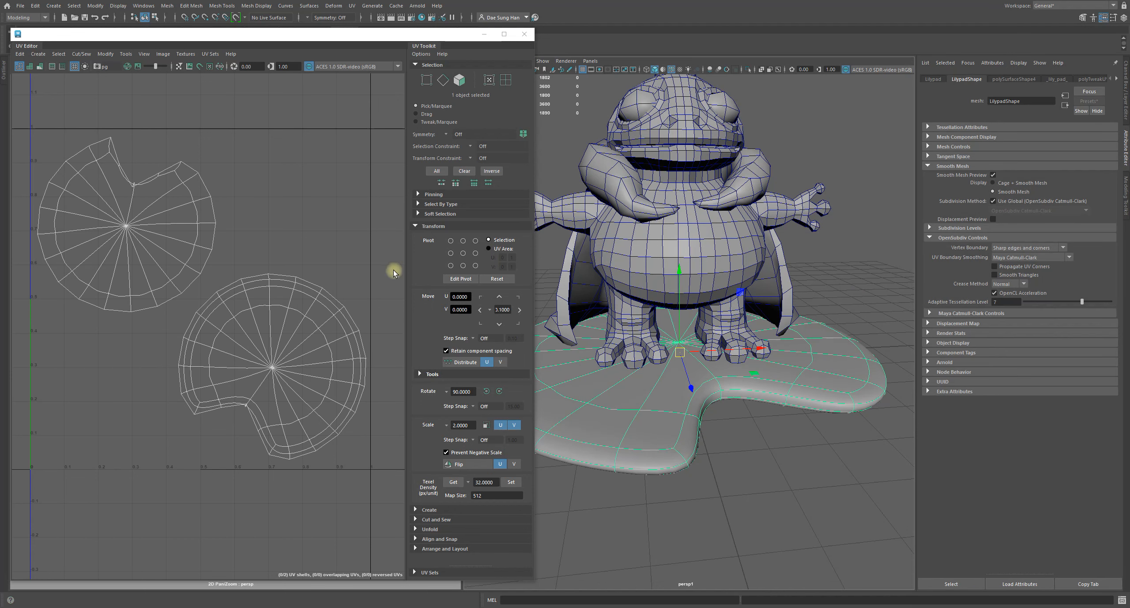
Step: Compare the lily pad's UV shells with smooth mesh preview off and on, inspecting the notch corners closely
key("1")
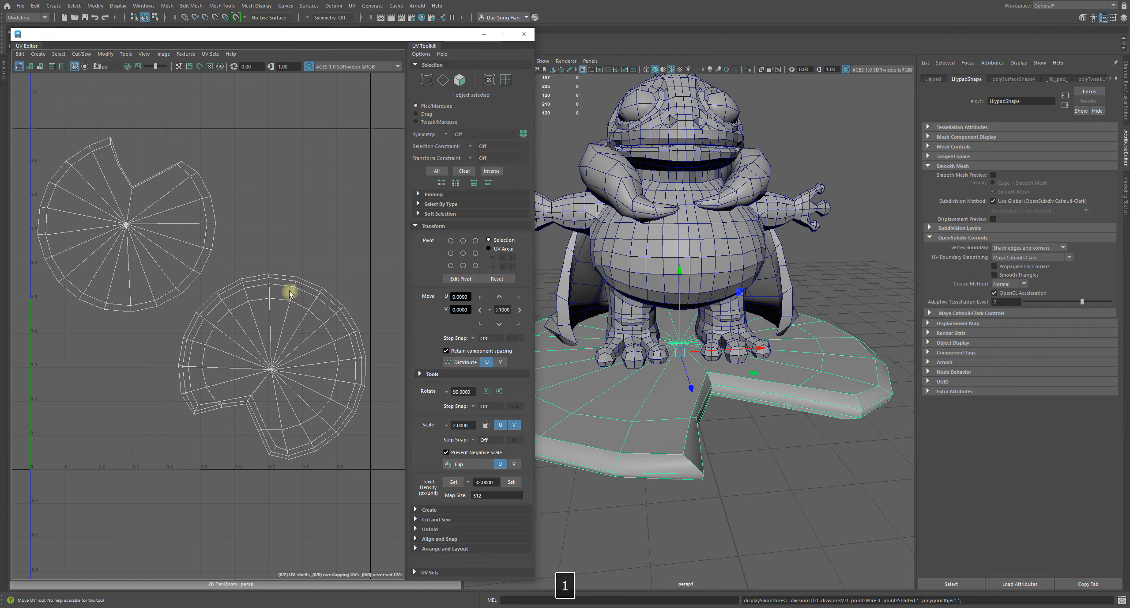
middle_click_drag(301, 303, 296, 292, "alt")
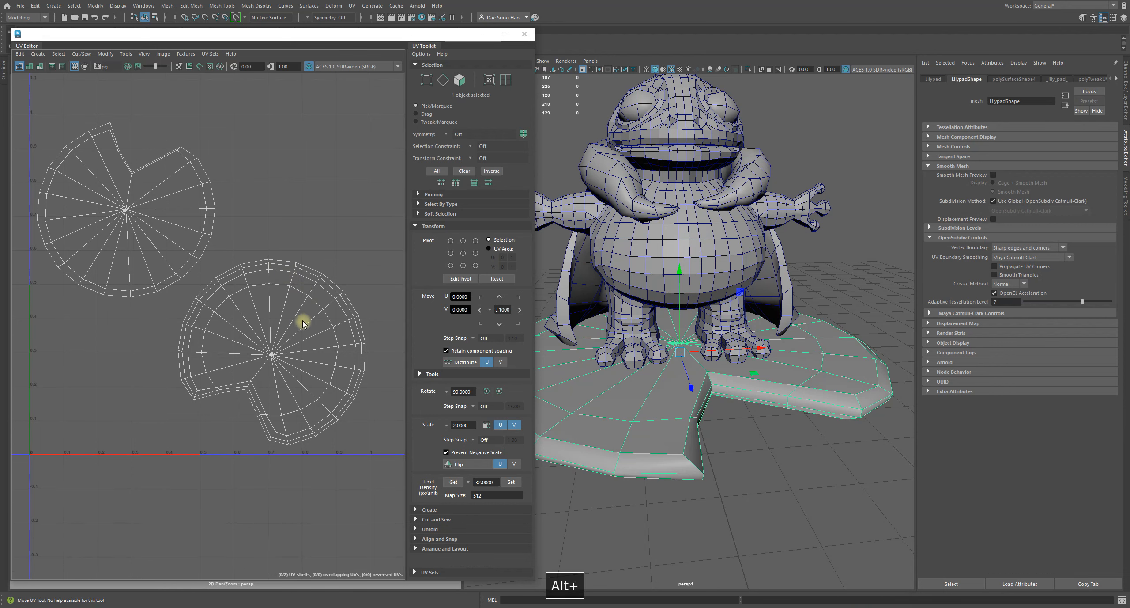
left_click_drag(712, 398, 724, 395, "alt")
right_click_drag(725, 396, 681, 391, "alt")
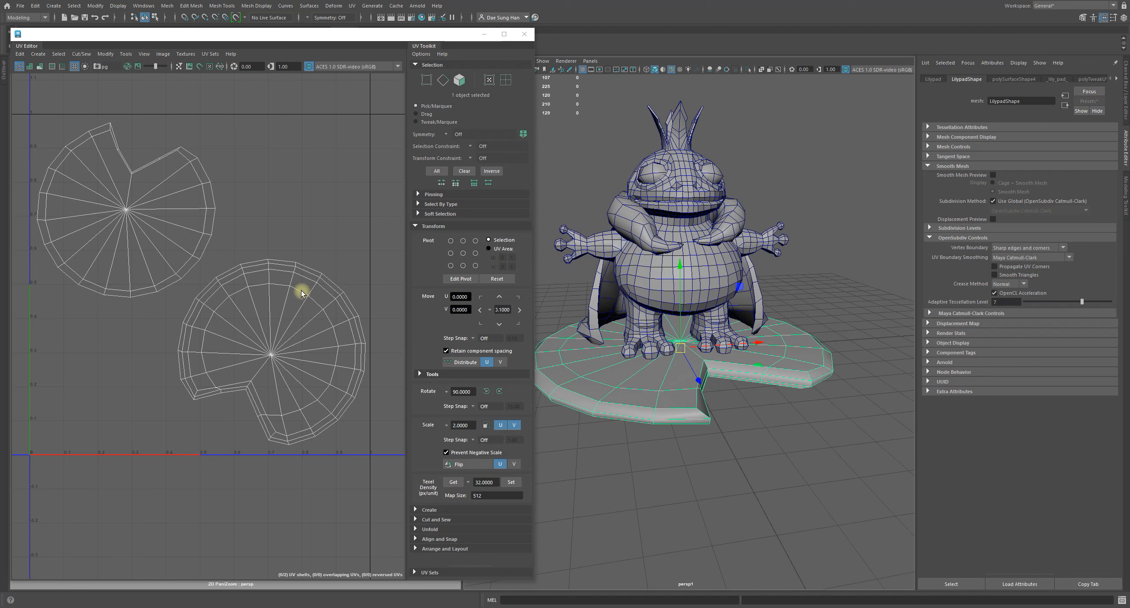
key("3")
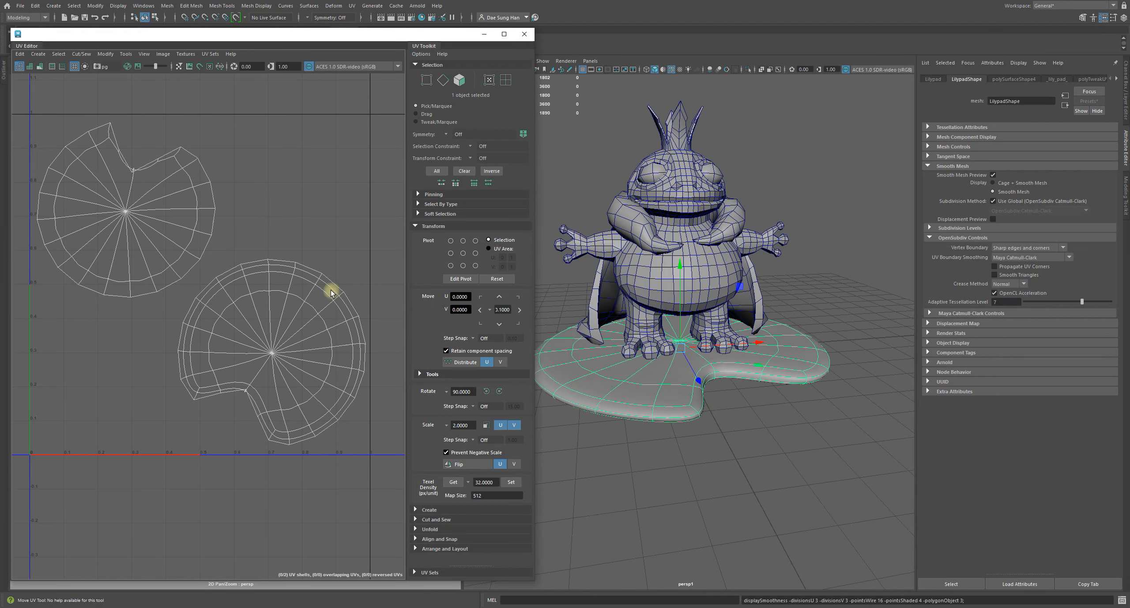
right_click_drag(141, 174, 159, 190, "alt")
middle_click_drag(97, 157, 120, 189, "alt")
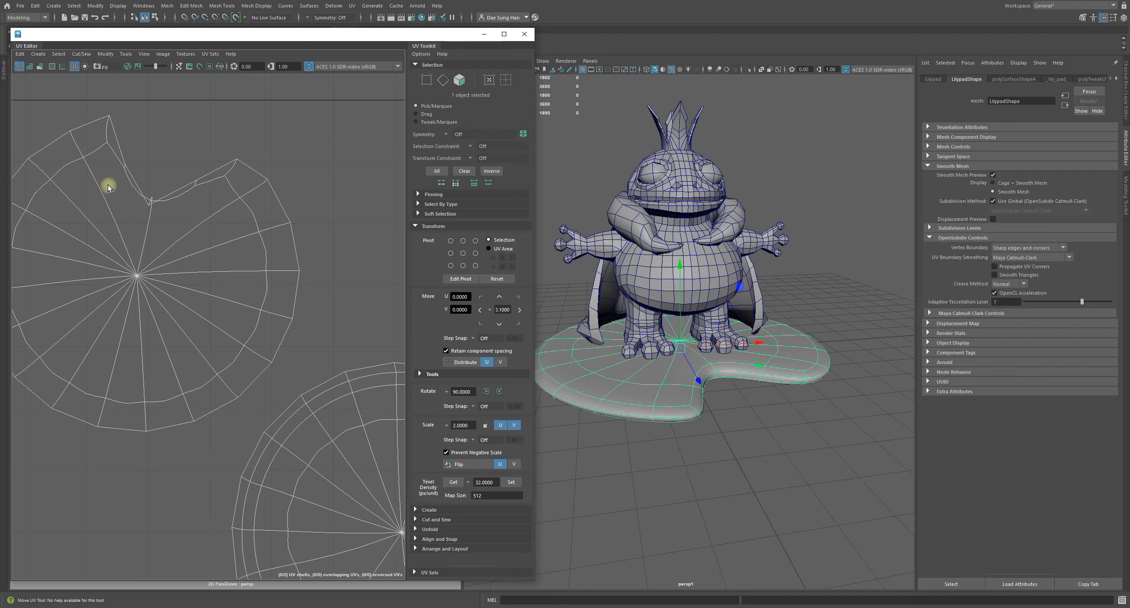
right_click_drag(309, 265, 202, 329, "alt")
middle_click_drag(201, 340, 108, 307, "alt")
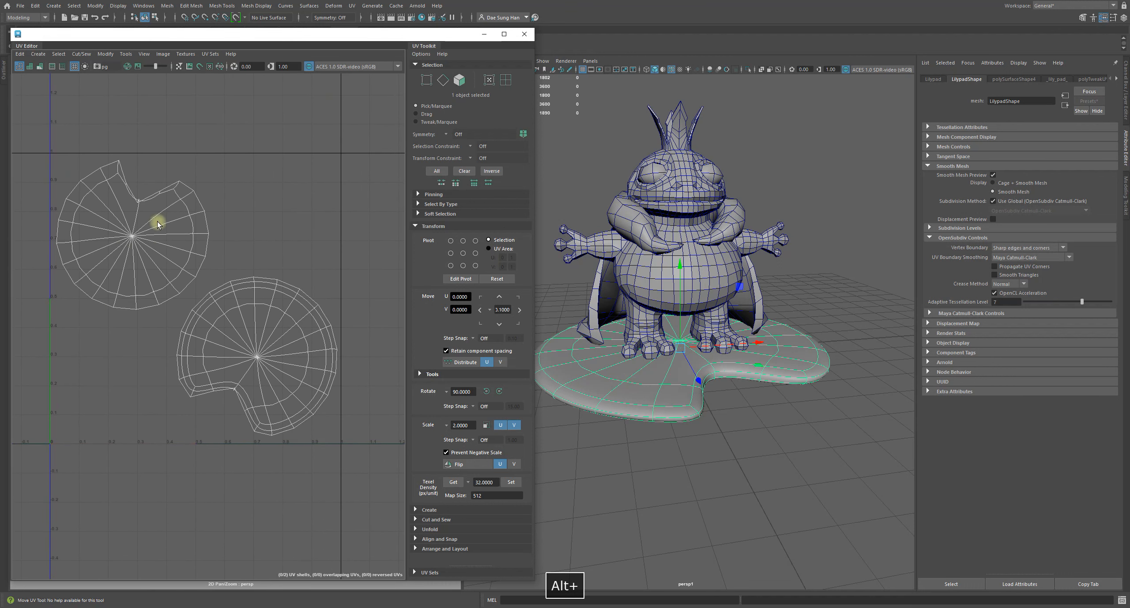
Step: Collapse and reopen the lily pad's Smooth Mesh and OpenSubdiv Controls to review where UV Boundary Smoothing is set
right_click_drag(787, 321, 808, 345, "alt")
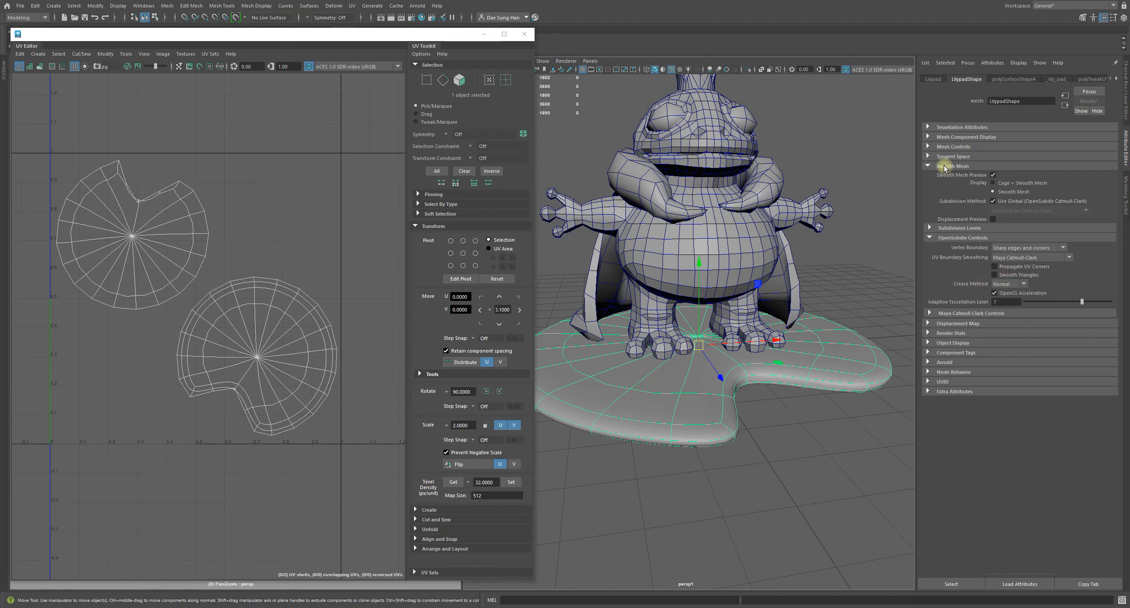
left_click(967, 166)
left_click(967, 166)
left_click(965, 237)
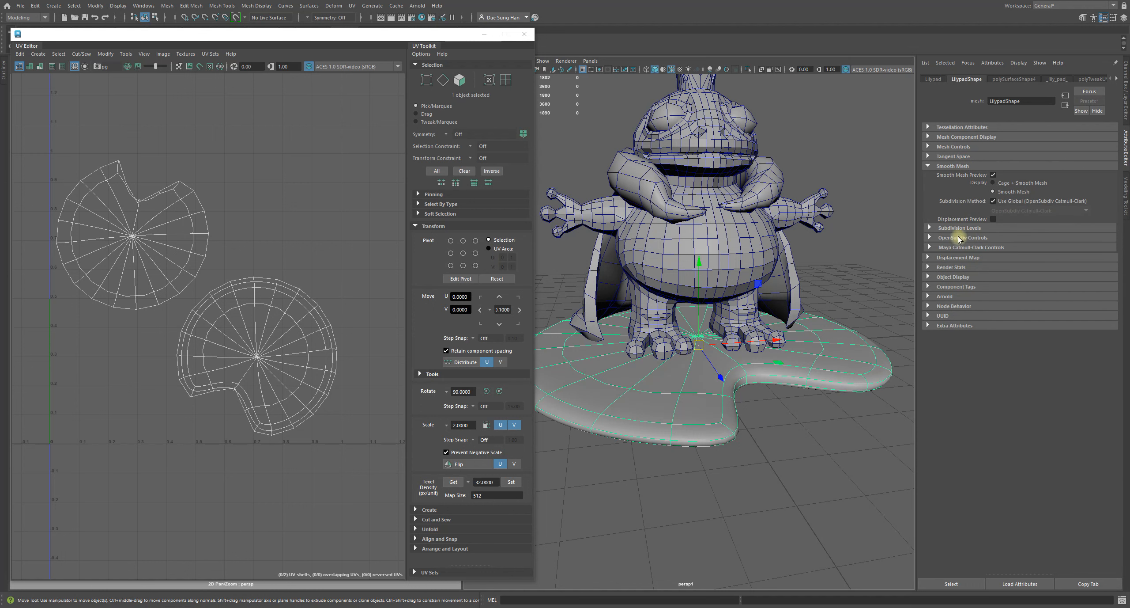
left_click(968, 239)
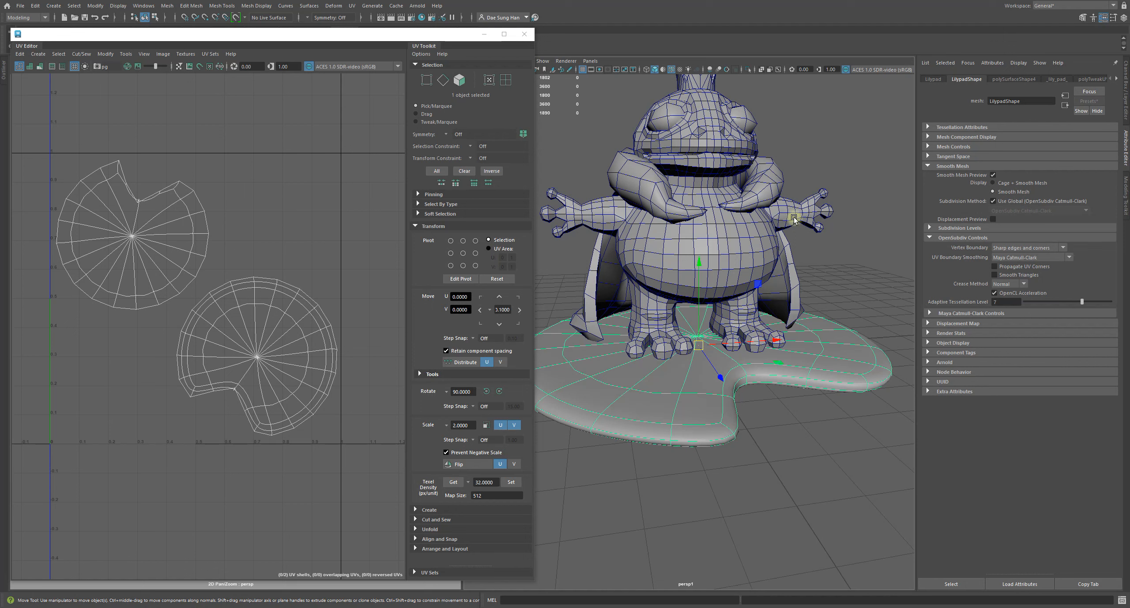
Step: Inspect the UV Boundary Smoothing setting and UV layout of the frog's body and its robe collar
left_click(829, 278)
left_click(816, 207)
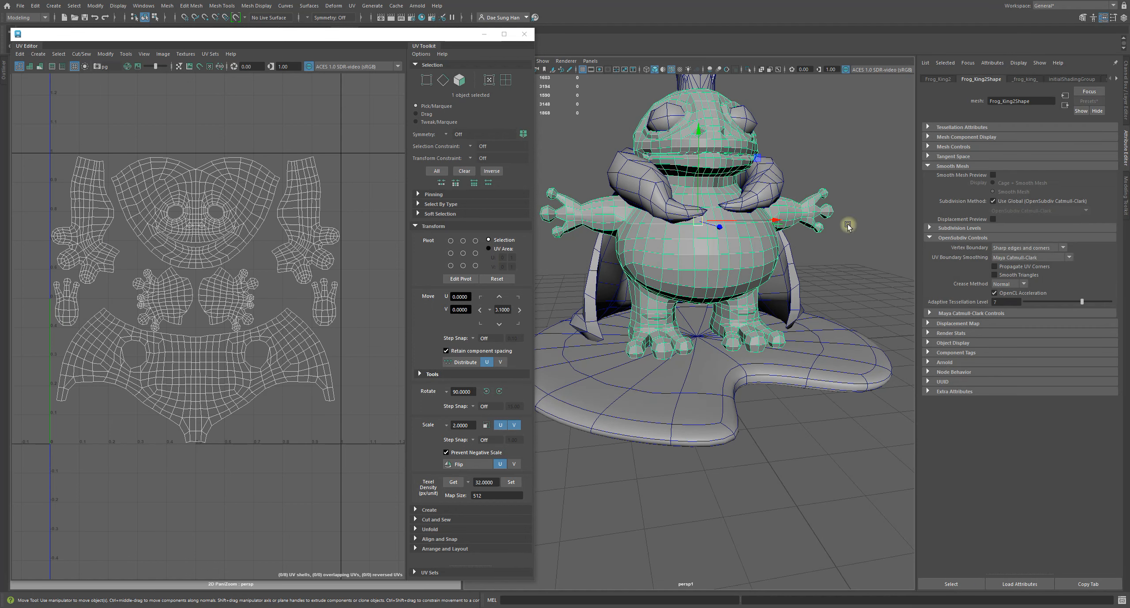
left_click(755, 182)
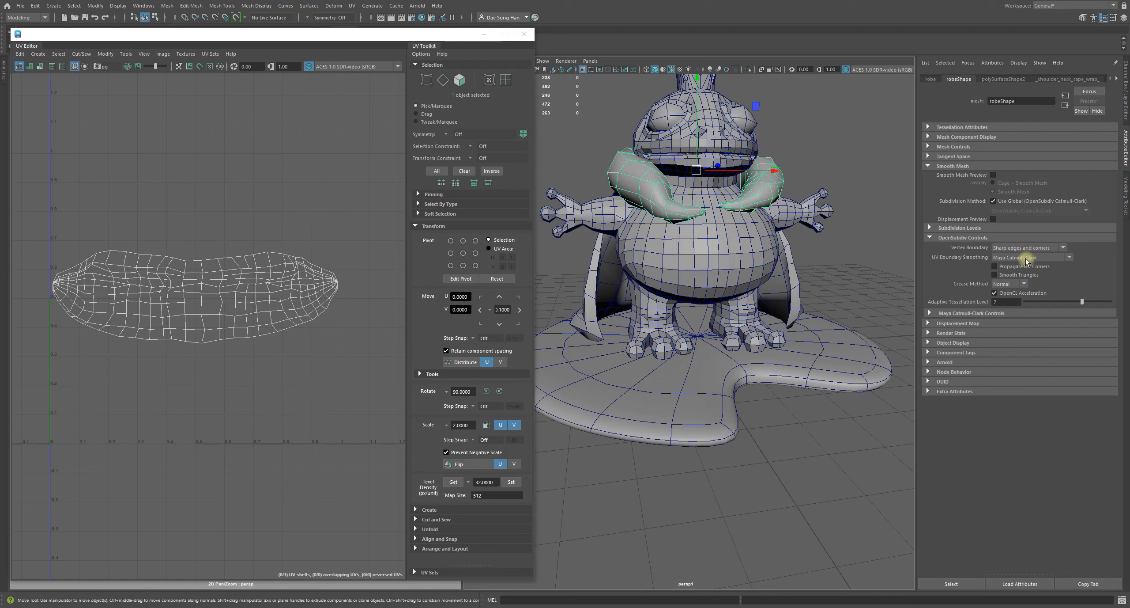
Step: Inspect the UV layout and UV Boundary Smoothing setting of the frog's left eye and its crown
key("q")
left_click(741, 118)
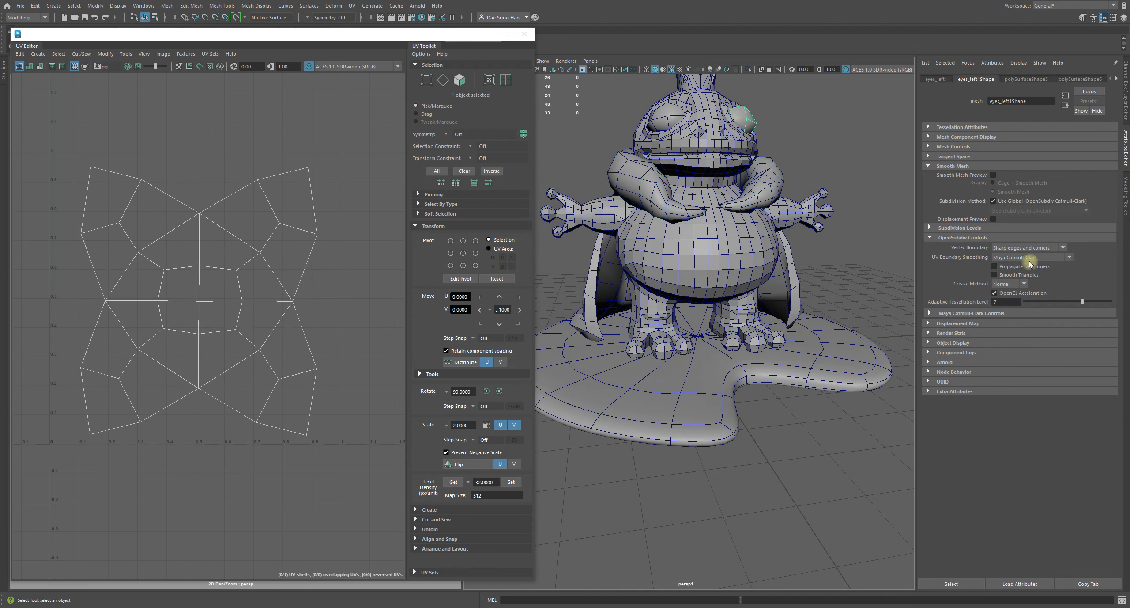
left_click(703, 84)
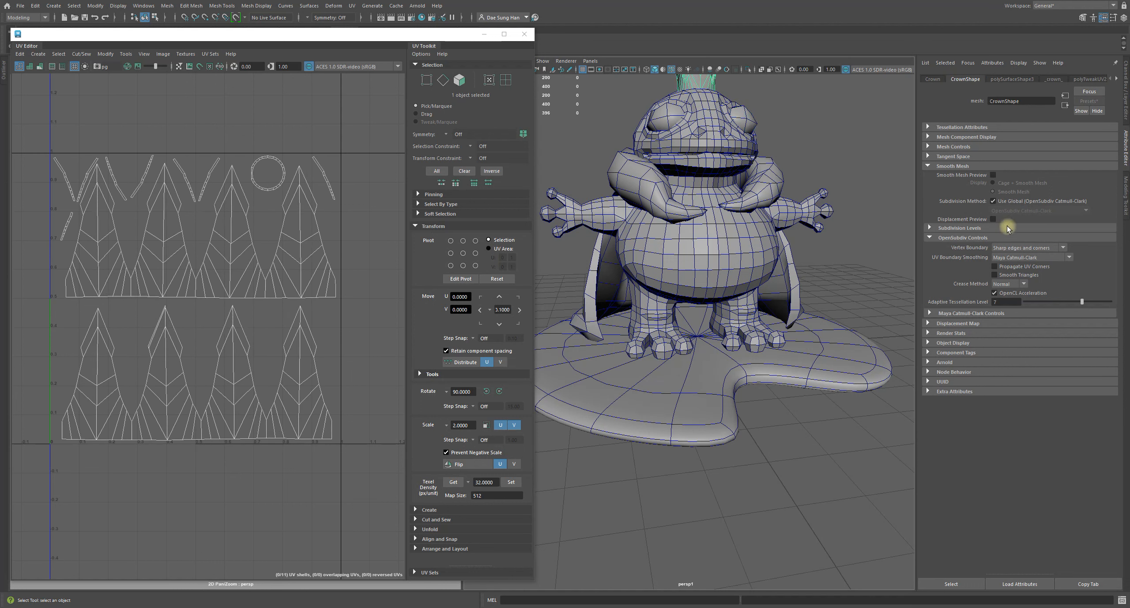
Step: Select the lily pad and compare its UV shells with smooth mesh preview off and on
left_click(641, 391)
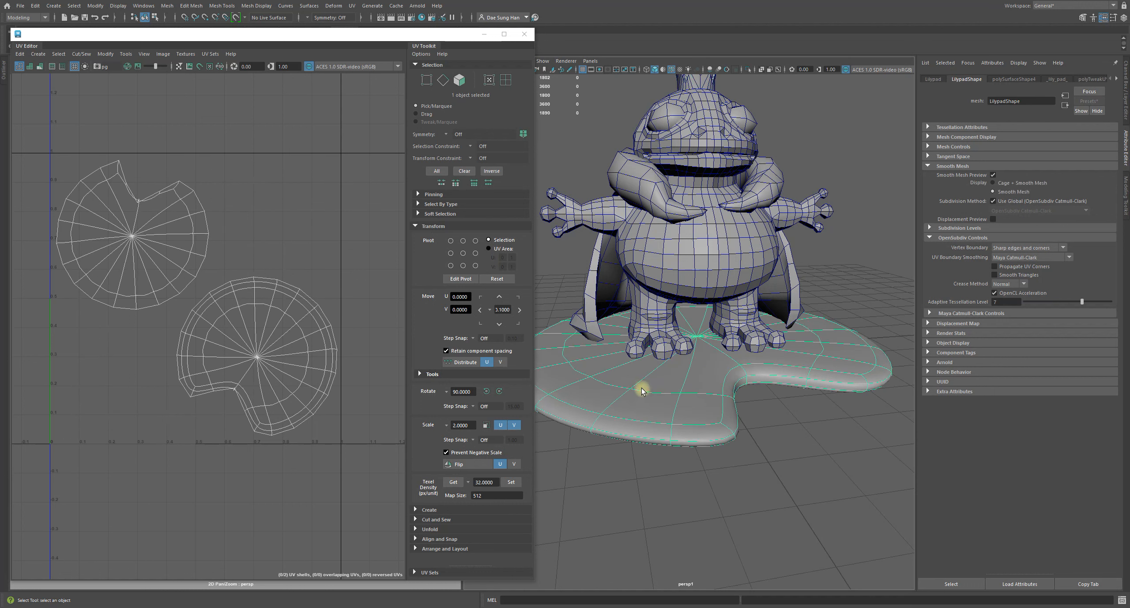
key("q")
key("1")
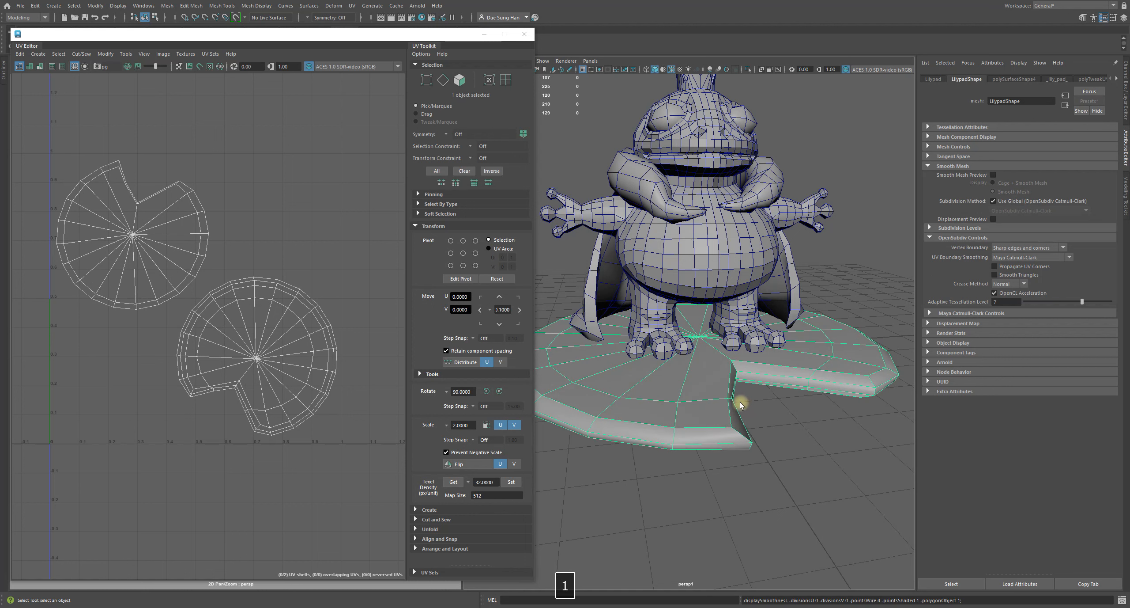
key("3")
key("1")
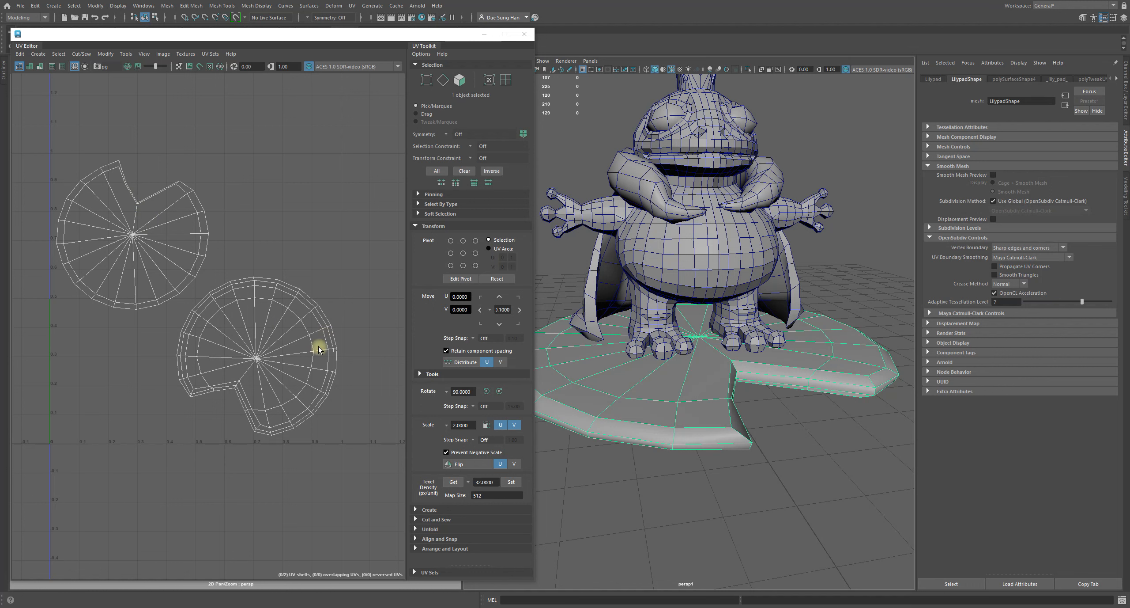
key("3")
key("1")
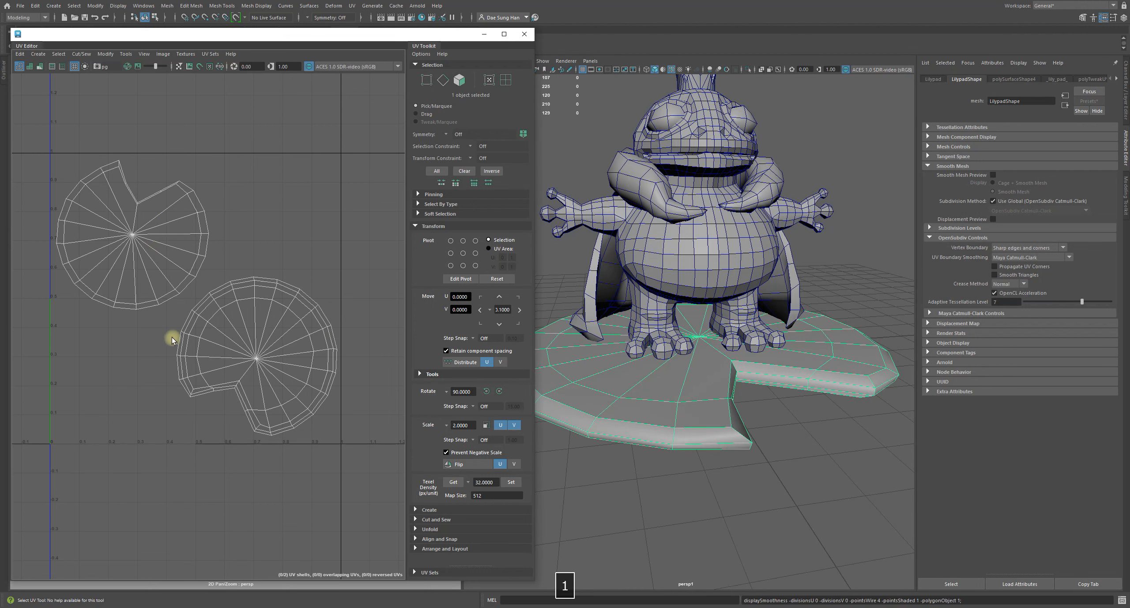
Step: Examine the unsmoothed lily pad's two UV shells and the notch in its mesh beneath the frog's feet
right_click_drag(171, 337, 181, 331, "alt")
middle_click_drag(181, 321, 170, 341, "alt")
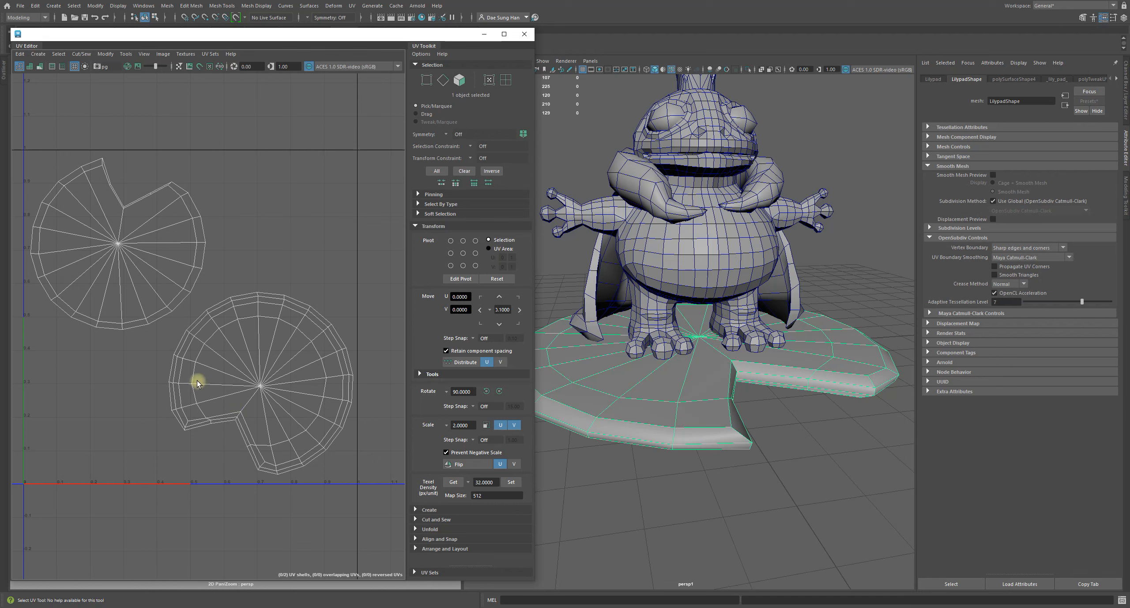
left_click(691, 366)
mouse_move(782, 414)
left_mouse_down("alt")
mouse_move(784, 375)
mouse_move(797, 406)
left_mouse_up("alt")
right_click_drag(797, 405, 741, 416, "alt")
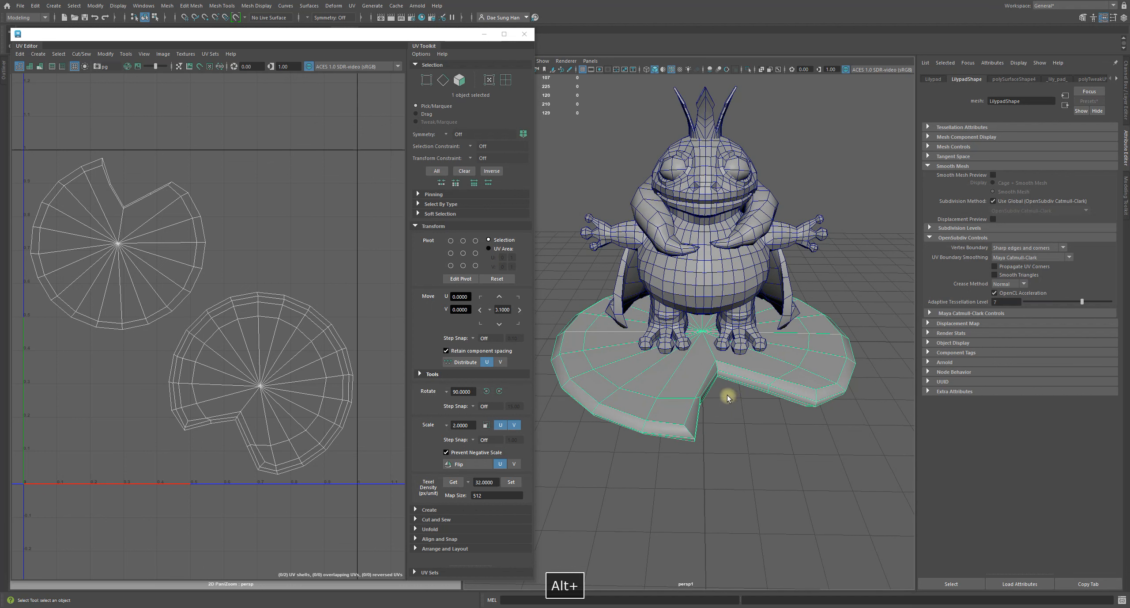
key("1")
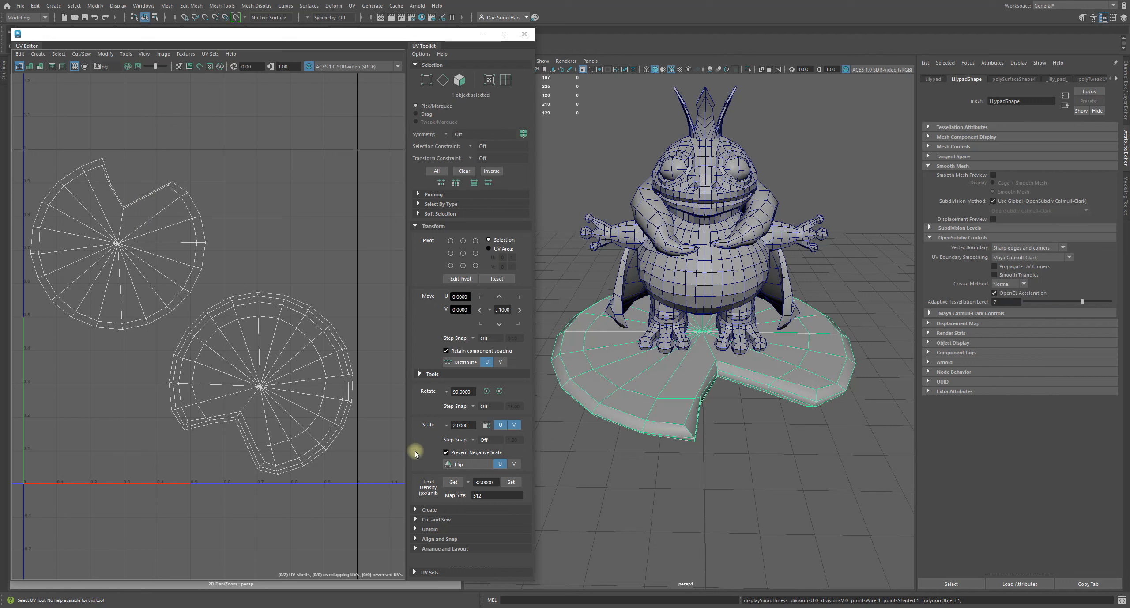
key("1")
right_click_drag(691, 405, 726, 382, "alt")
left_click_drag(726, 383, 737, 367, "alt")
middle_click_drag(737, 368, 732, 375, "alt")
left_click_drag(732, 375, 719, 371, "alt")
left_click_drag(770, 424, 714, 410, "alt")
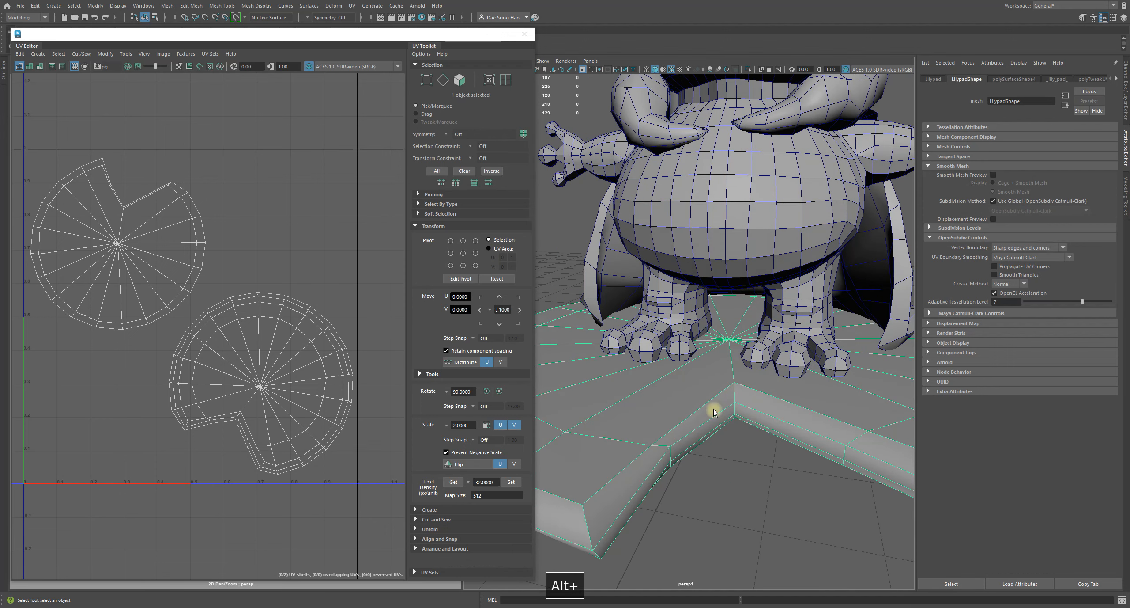
Step: Compare the notch corners of the lily pad's UV shells closely with smooth mesh preview on and off
key("3")
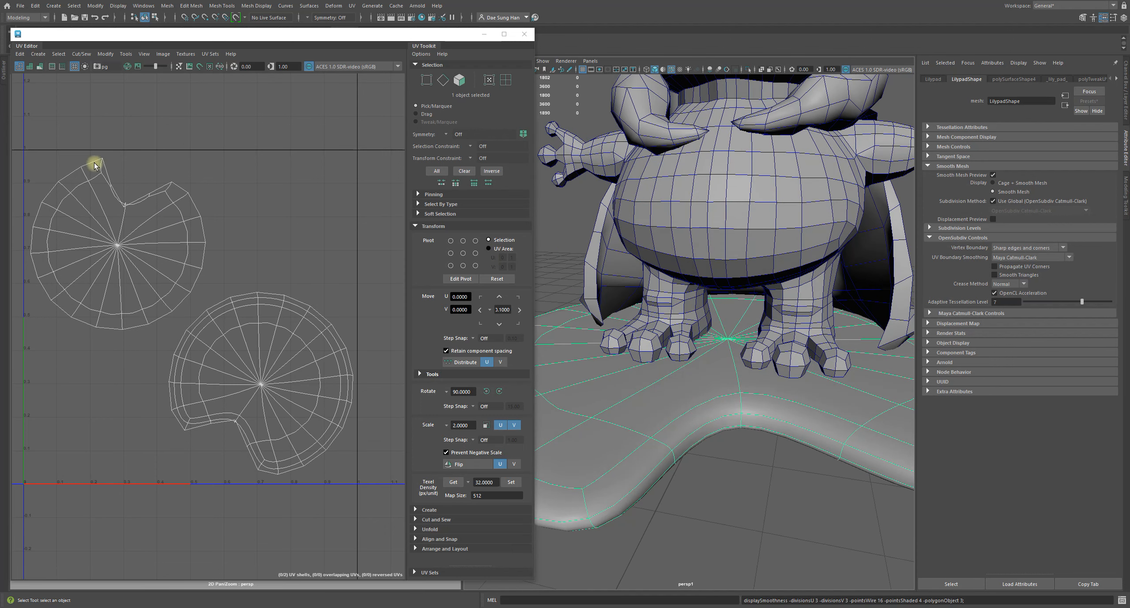
right_click_drag(70, 171, 320, 260, "alt")
key("1")
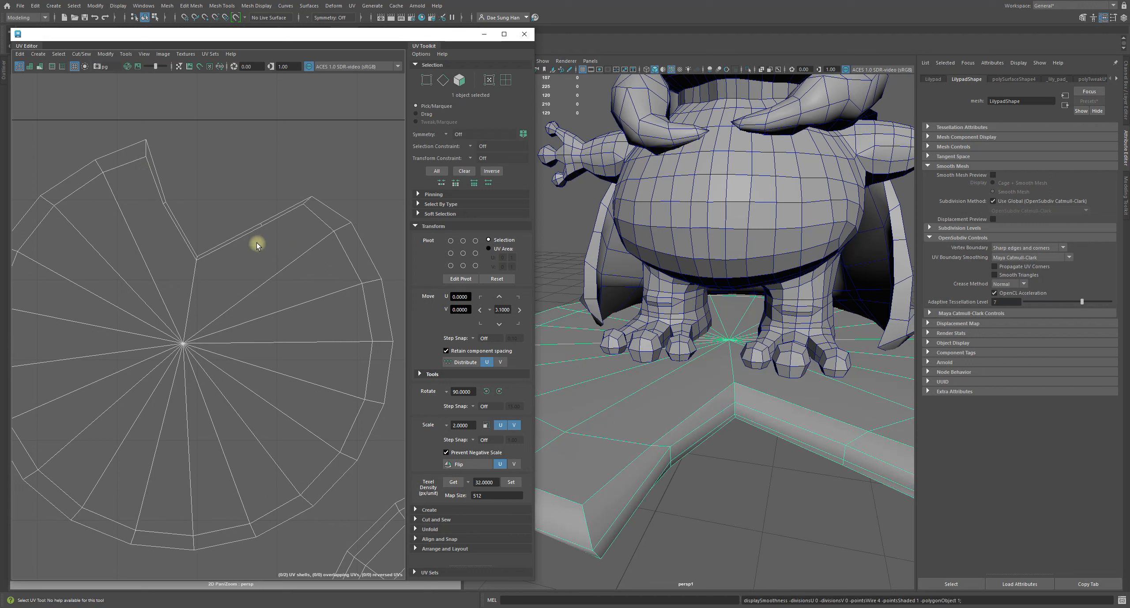
key("3")
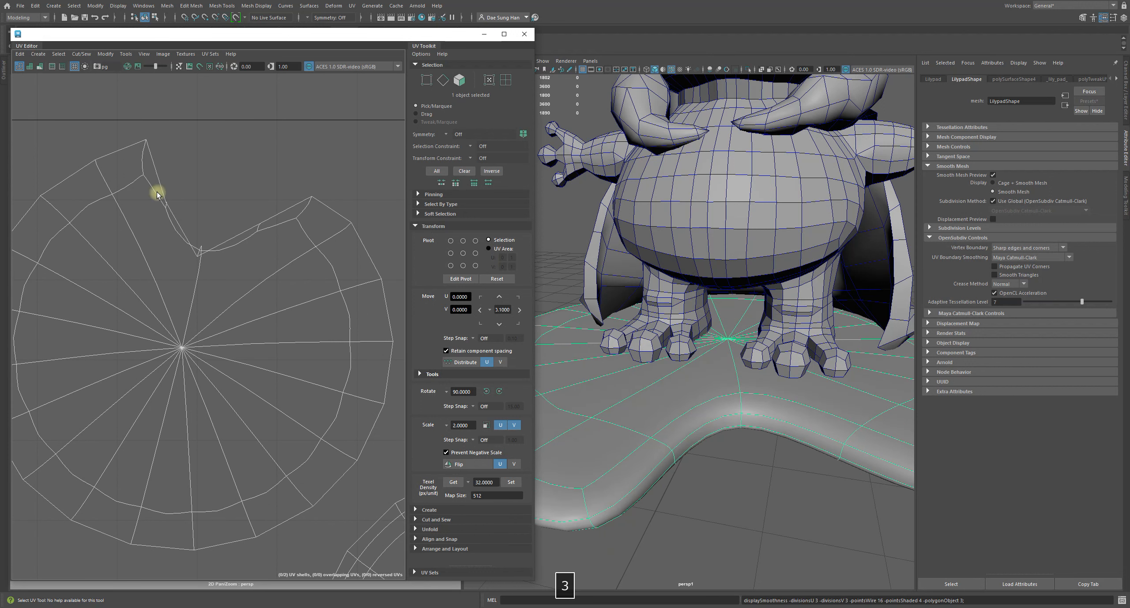
right_click_drag(304, 230, 115, 265, "alt")
middle_click_drag(220, 359, 66, 227, "alt")
right_click_drag(164, 348, 265, 411, "alt")
key("3")
right_click_drag(365, 298, 156, 354, "alt")
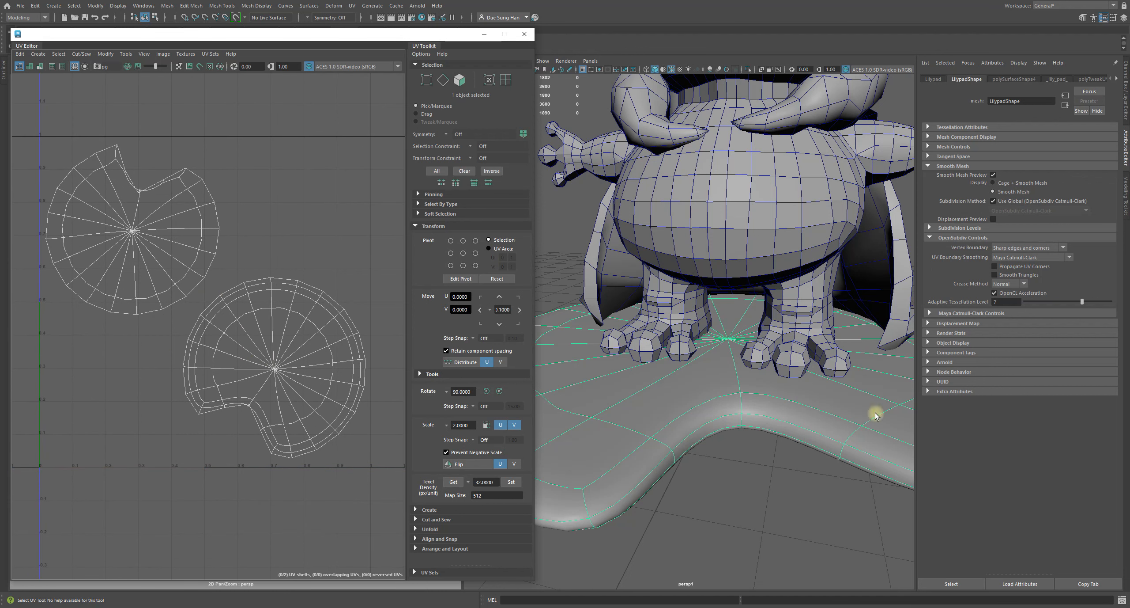
Step: Set the lily pad's UV Boundary Smoothing to Preserve Edges and Corners
left_click(1029, 258)
left_click(1033, 257)
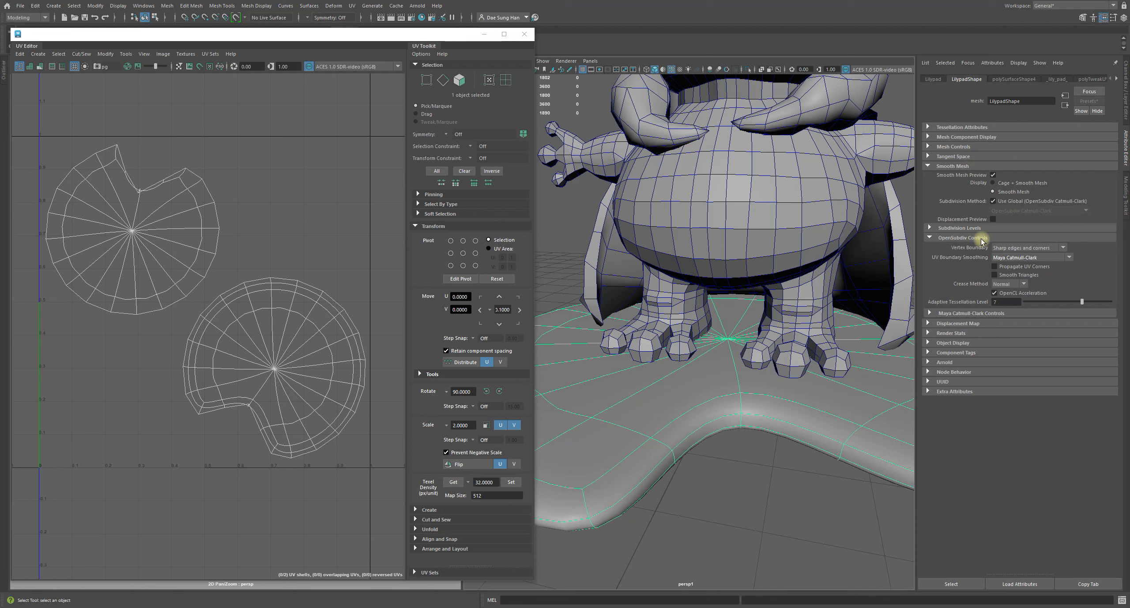
left_click(1015, 257)
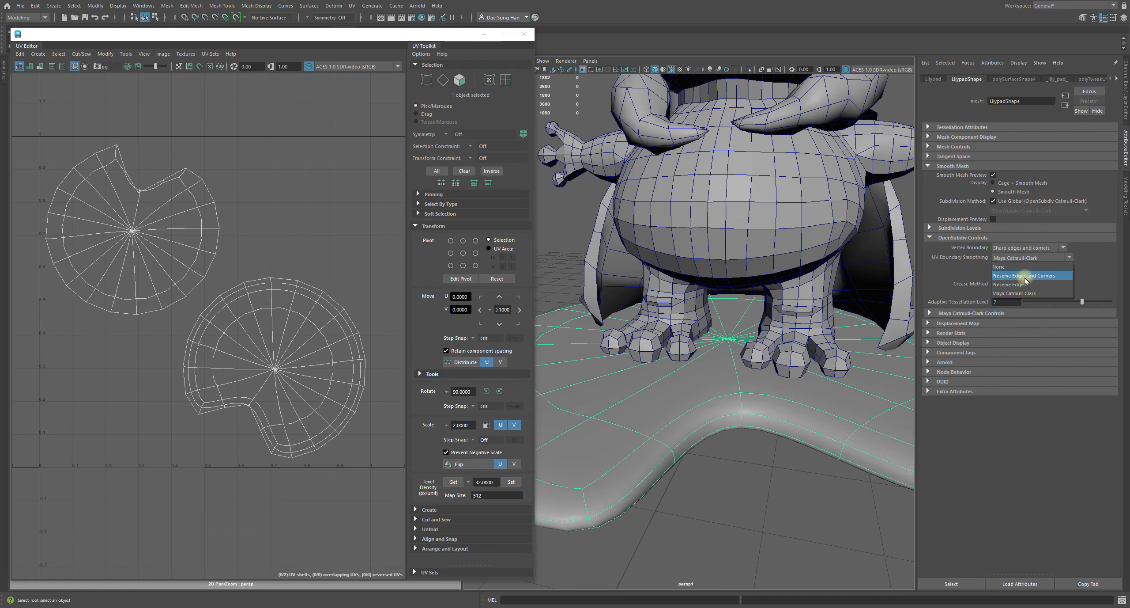
left_click(1025, 276)
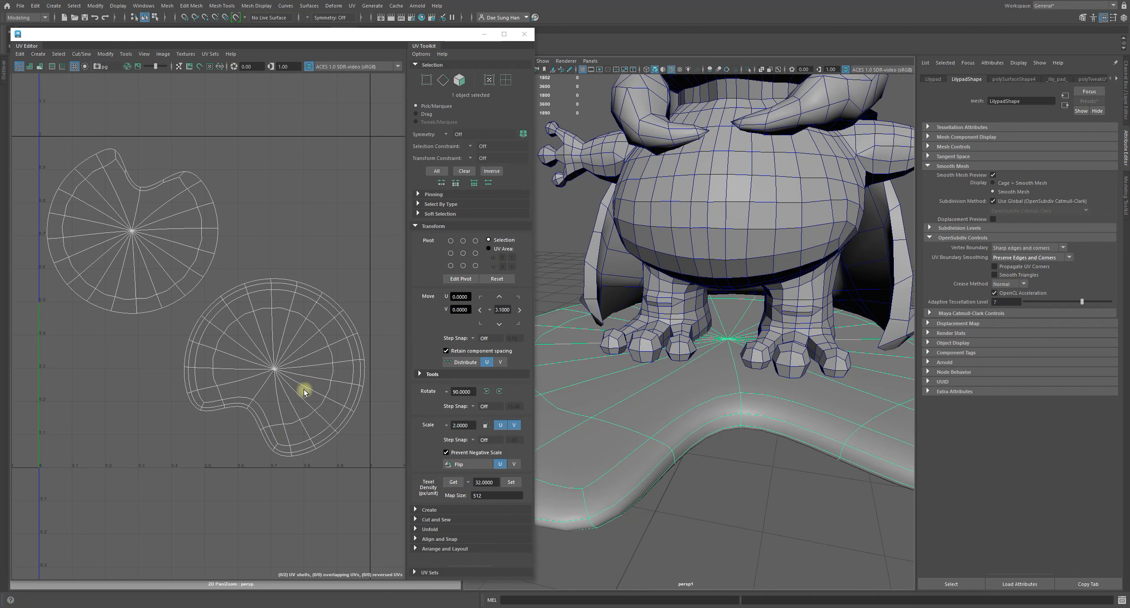
Step: Inspect the lily pad's upper UV shell around the notch and turn smooth mesh preview off
scroll(145, 199, "up", 2)
middle_click_drag(188, 207, 254, 256, "alt")
middle_click_drag(660, 381, 676, 376, "alt")
right_click_drag(212, 232, 324, 297, "alt")
middle_click_drag(218, 303, 250, 297, "alt")
key("1")
right_click_drag(166, 179, 198, 204, "alt")
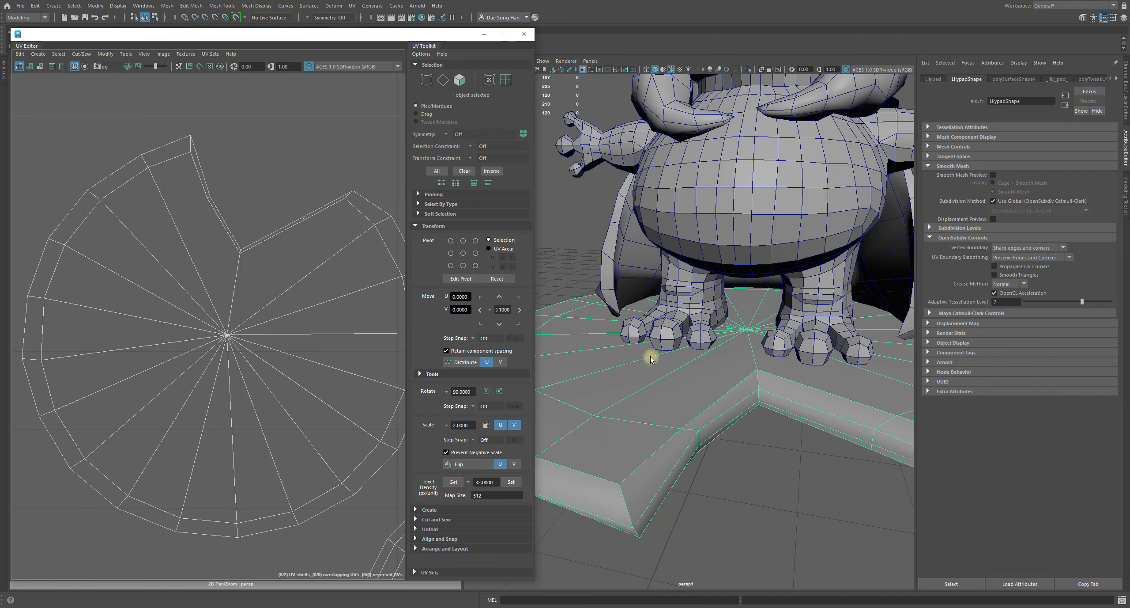
key("1")
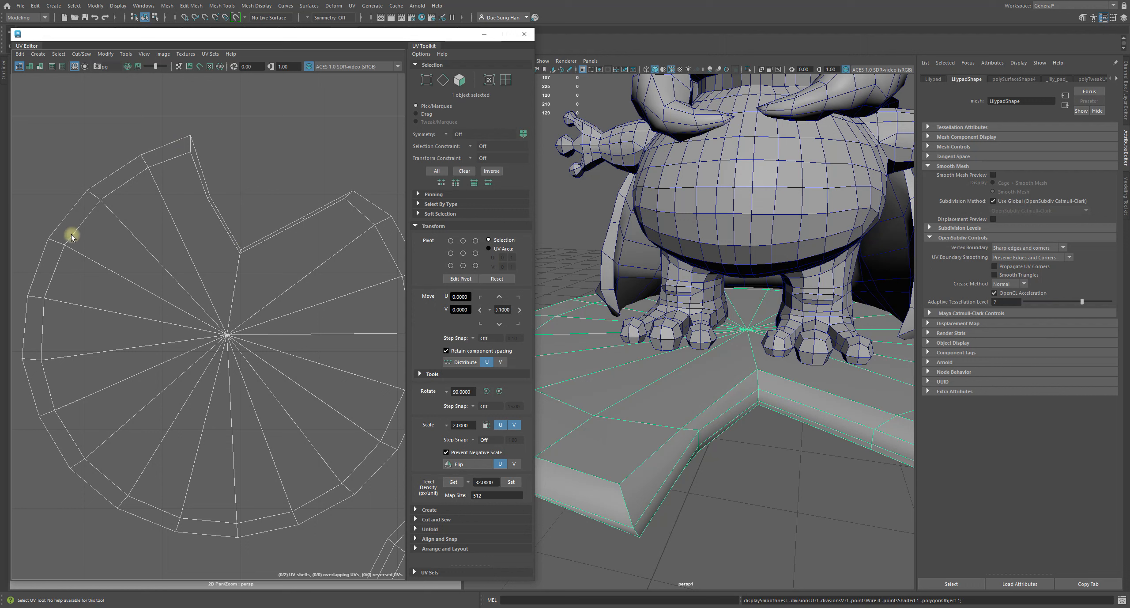
Step: Select the ring of faces along the outer curved rim of the lily pad's upper UV shell
right_click_drag(184, 192, 184, 218)
left_click(164, 151)
left_click(127, 181, "shift")
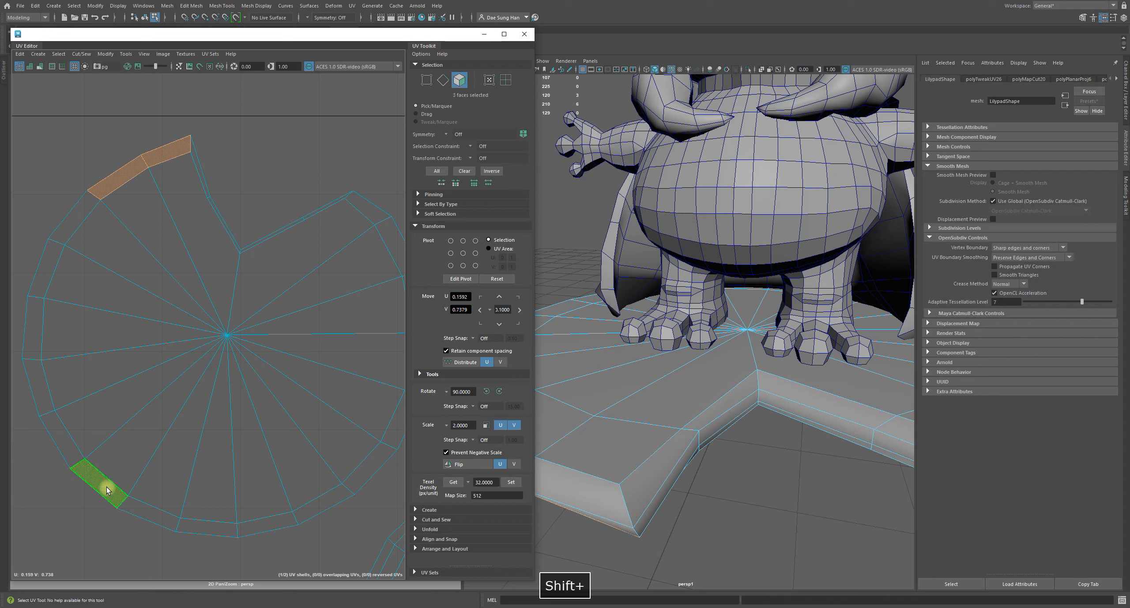
double_click(95, 495, "shift")
double_click(371, 208, "shift")
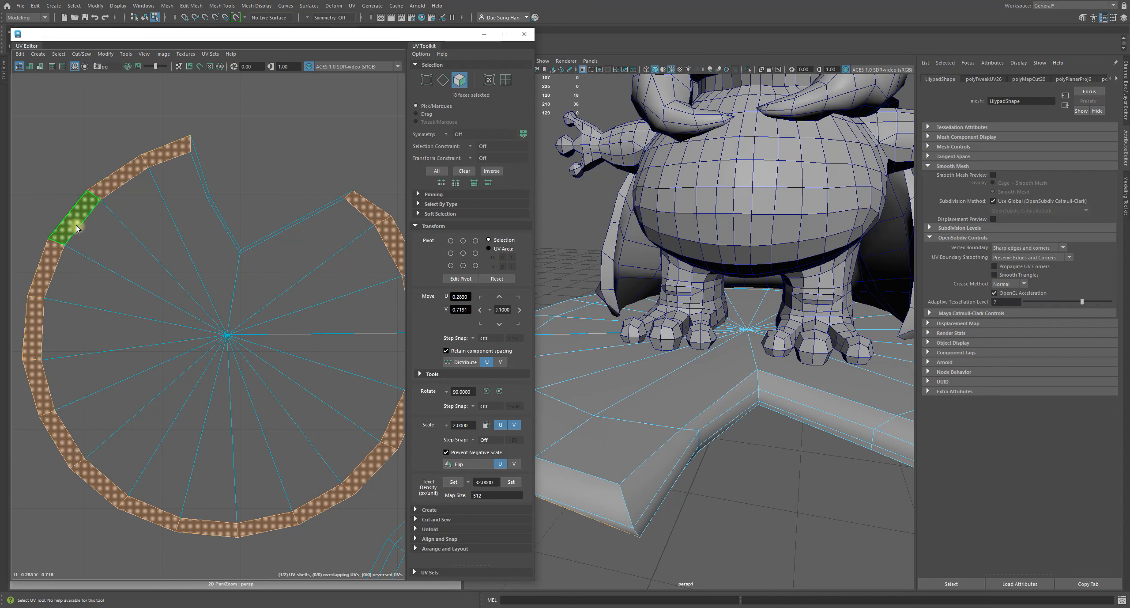
Step: Compare how the selected rim faces are distributed in UV space with smooth mesh preview on and off
key("3")
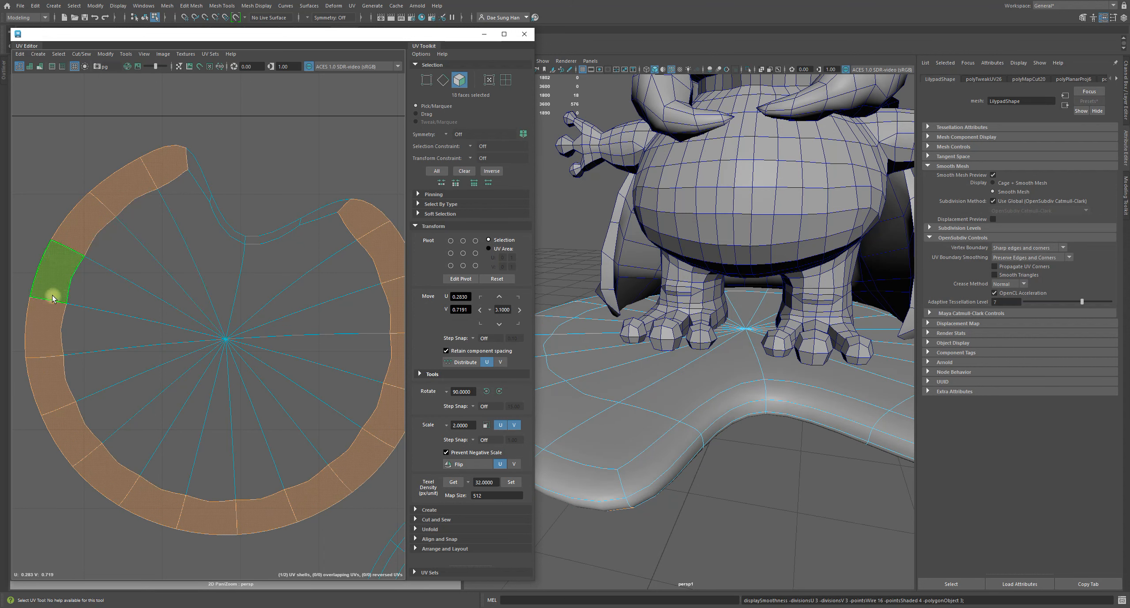
key("1")
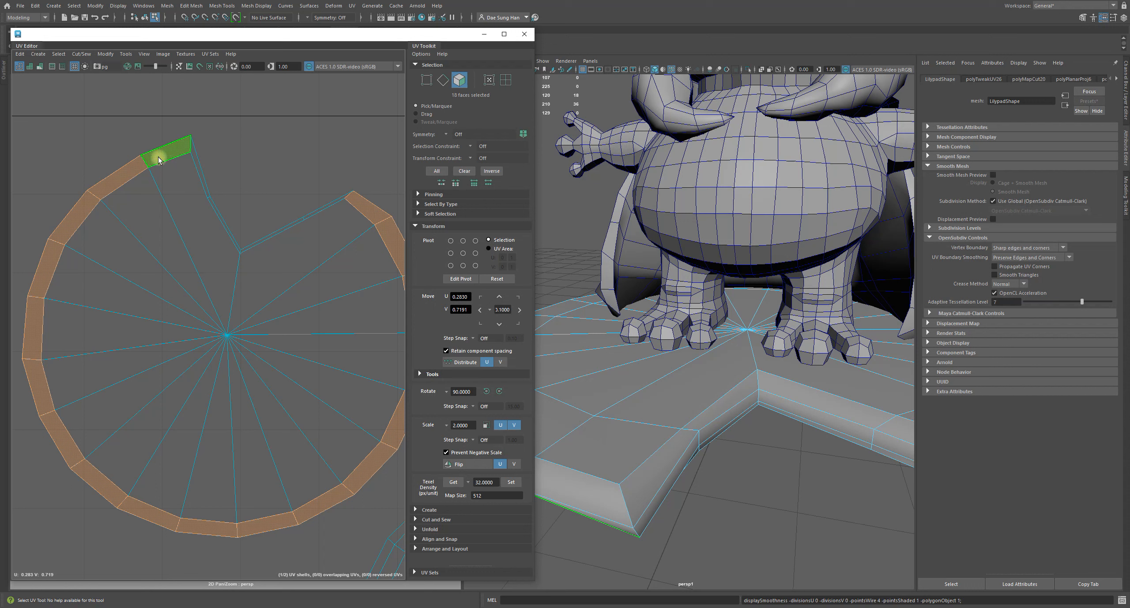
key("3")
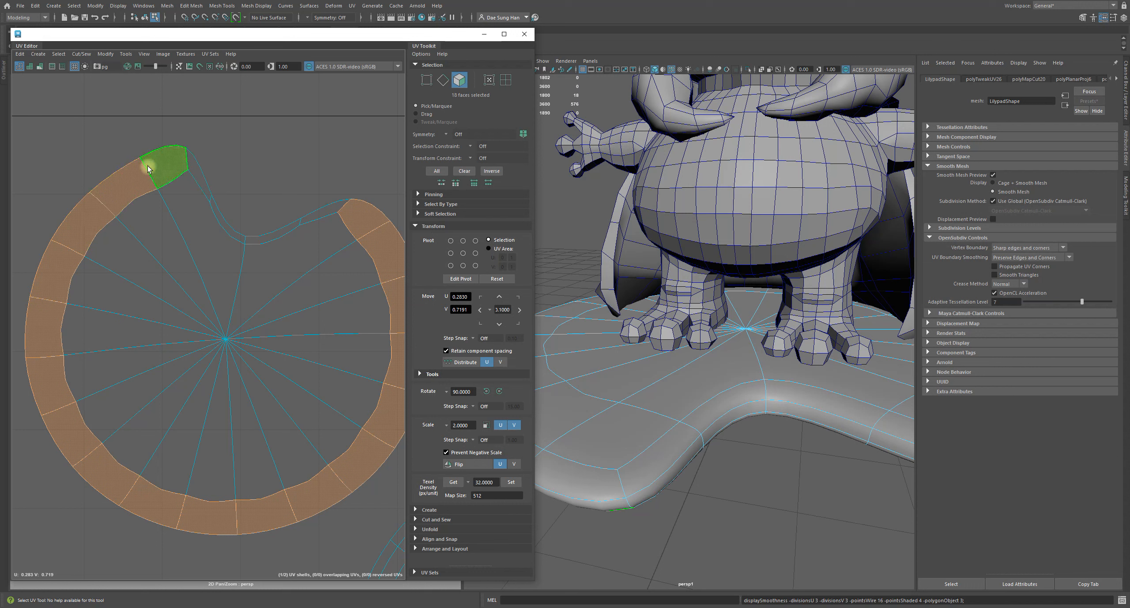
key("1")
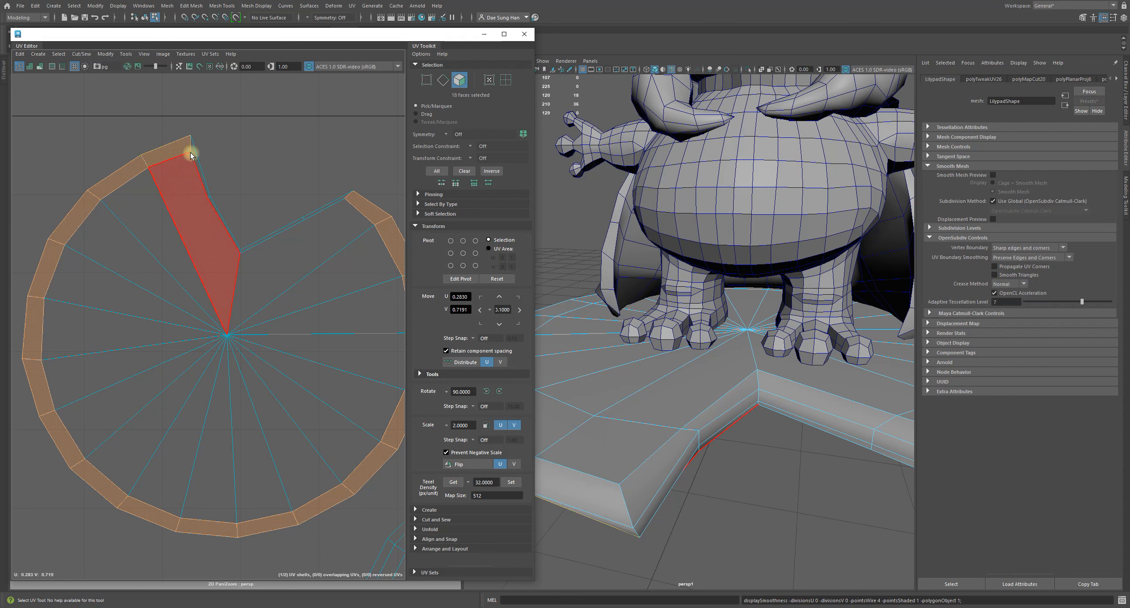
key("3")
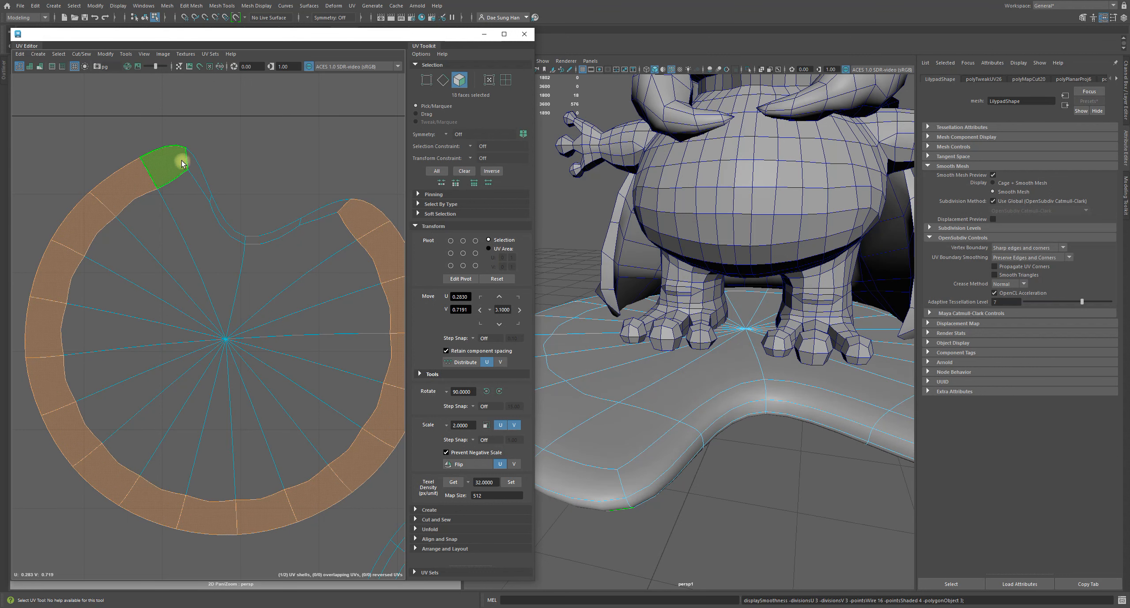
key("1")
key("3")
Step: Clear the face selection and compare the upper UV shell in edge selection mode with smooth mesh preview off and on
right_click_drag(319, 282, 274, 274, "alt")
middle_click_drag(212, 225, 166, 210, "alt")
left_click(248, 215)
right_click_drag(265, 222, 277, 162)
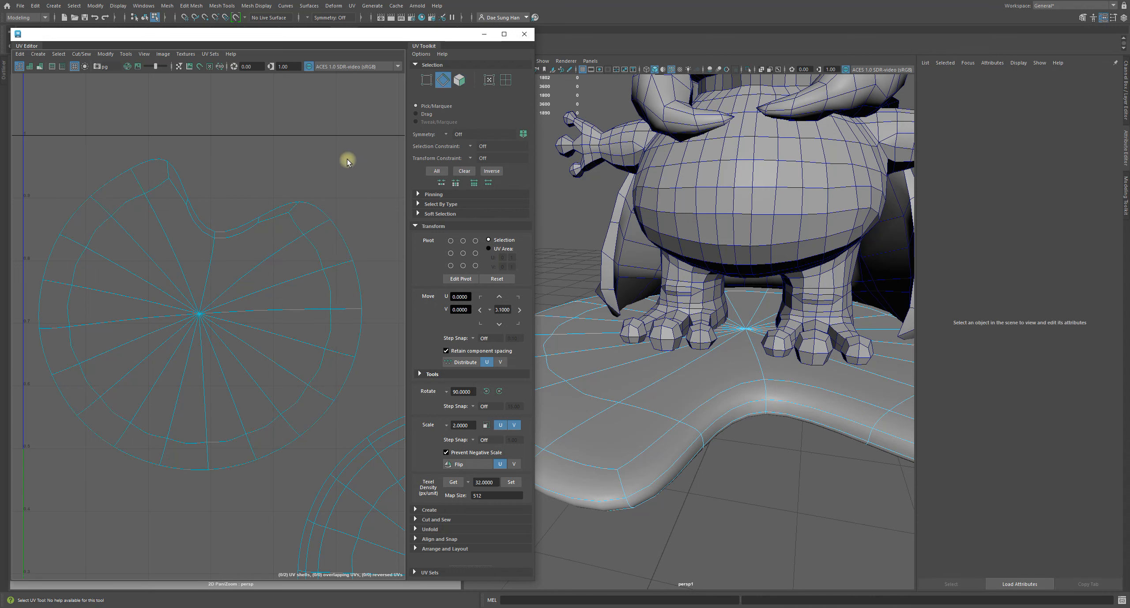
key("1")
key("3")
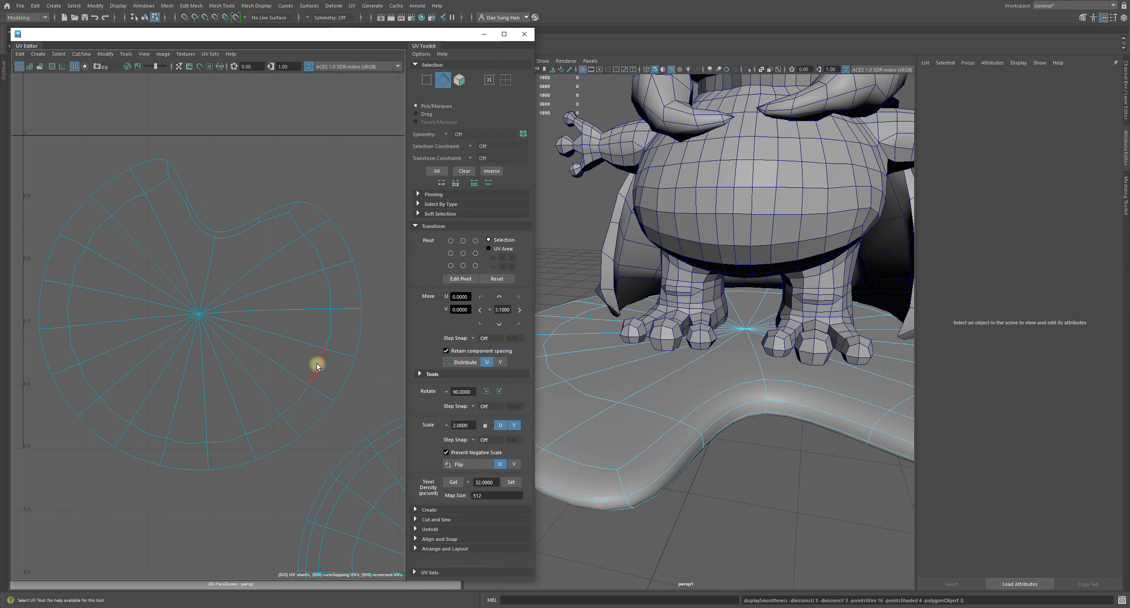
Step: Go through UV shell and UV selection modes on the lily pad, comparing its UV points with smooth mesh preview off and on
right_click_drag(317, 366, 257, 351)
left_click(310, 298)
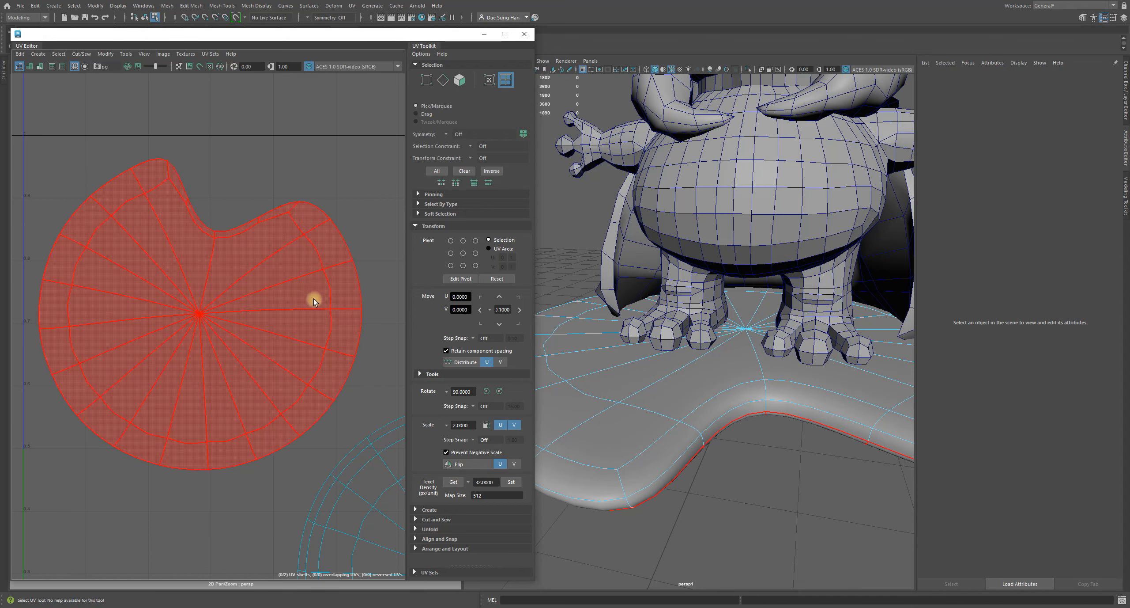
right_click_drag(310, 297, 351, 299)
left_click_drag(293, 309, 378, 367)
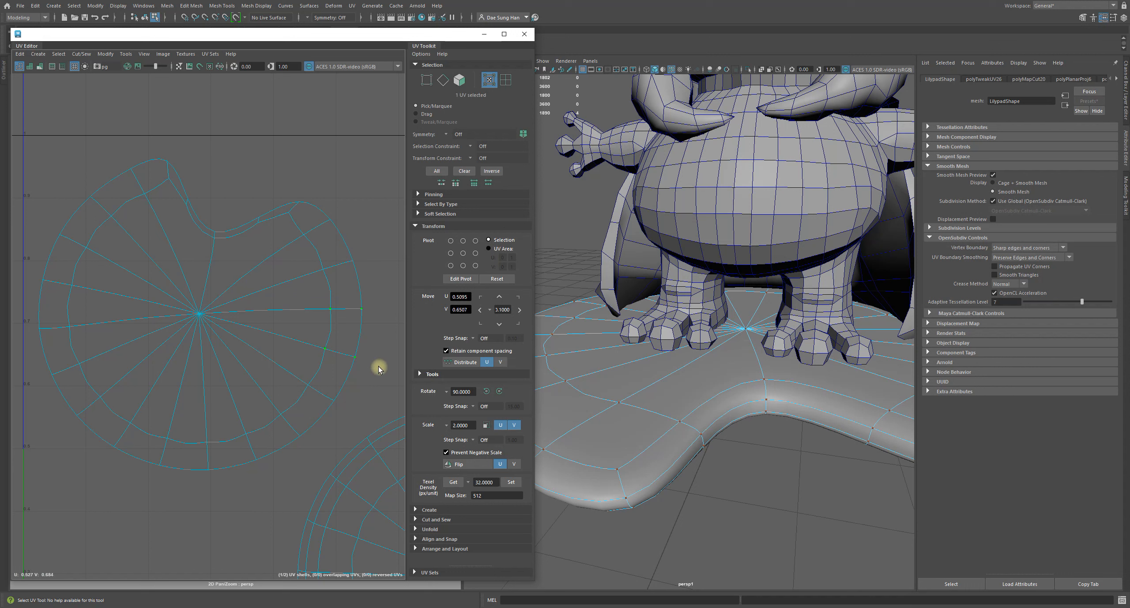
key("1")
key("3")
left_click(253, 152)
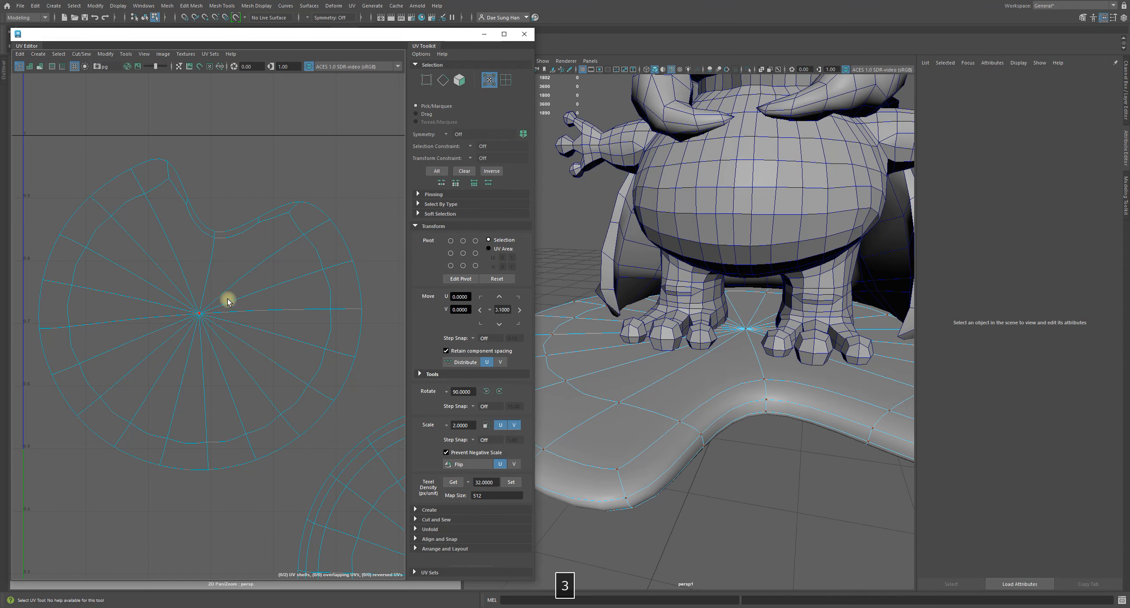
Step: Recheck the lily pad's UV edges with smooth mesh preview off and on, and return to object mode
right_click_drag(226, 297, 229, 265)
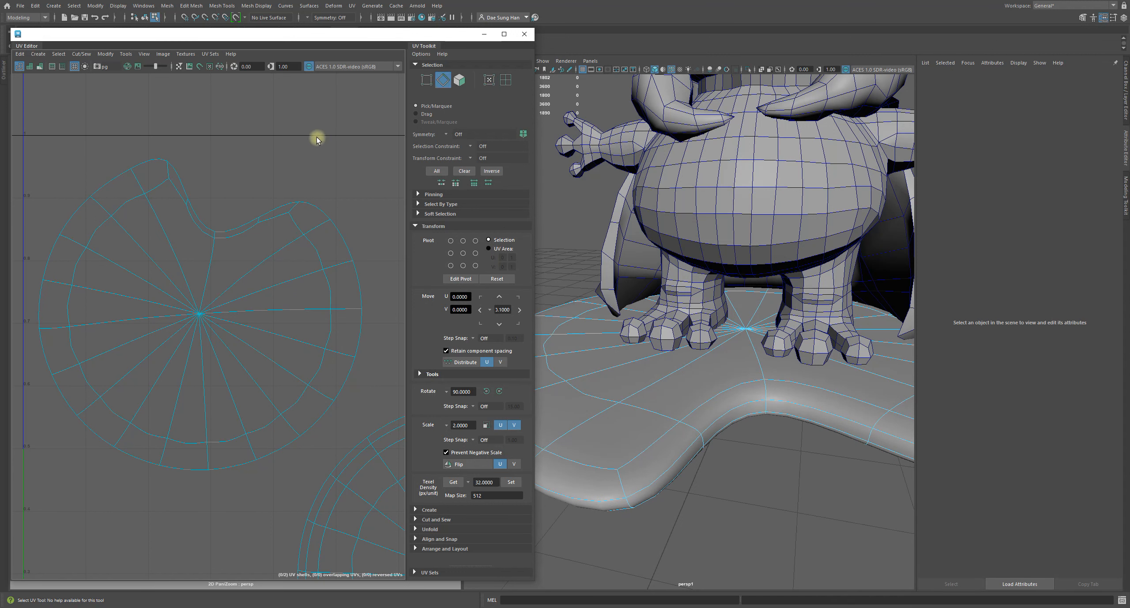
key("1")
key("3")
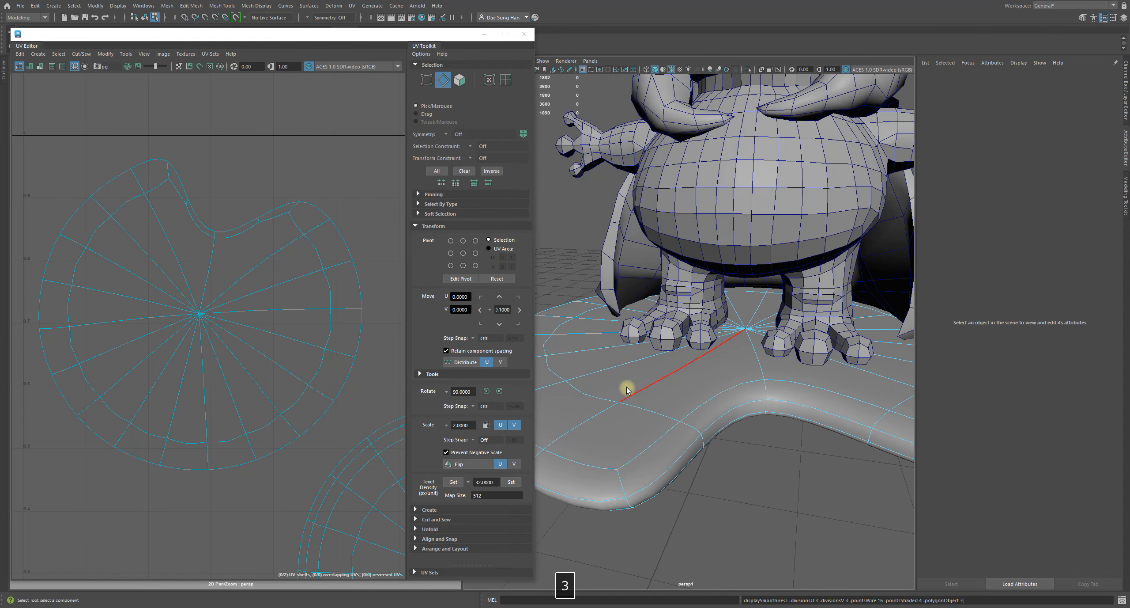
right_click_drag(290, 267, 237, 320, "alt")
middle_click_drag(237, 320, 199, 298, "alt")
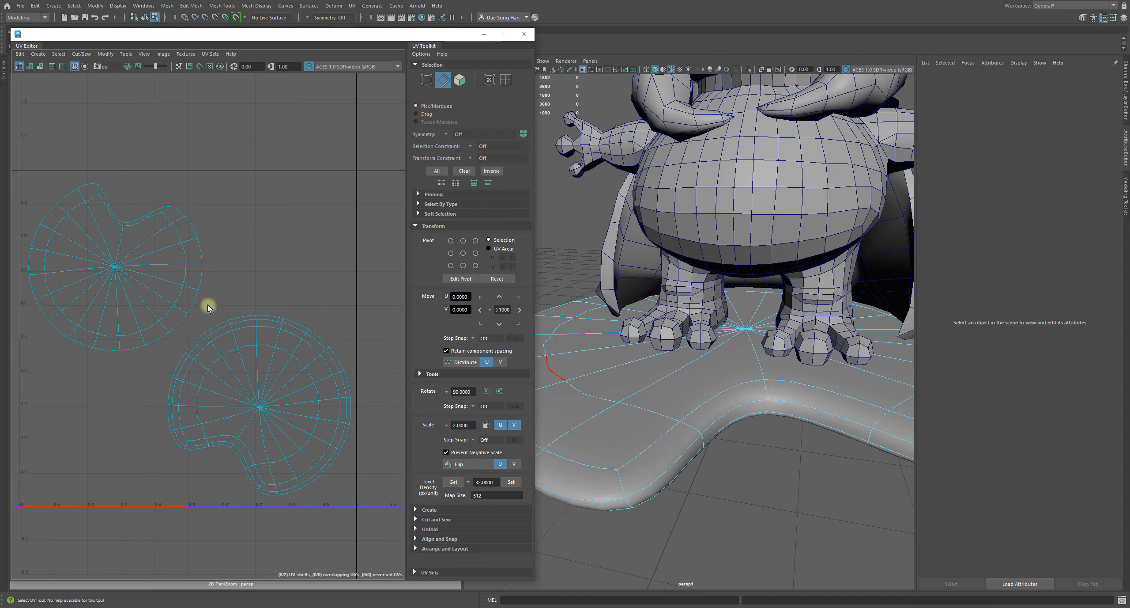
key("F8")
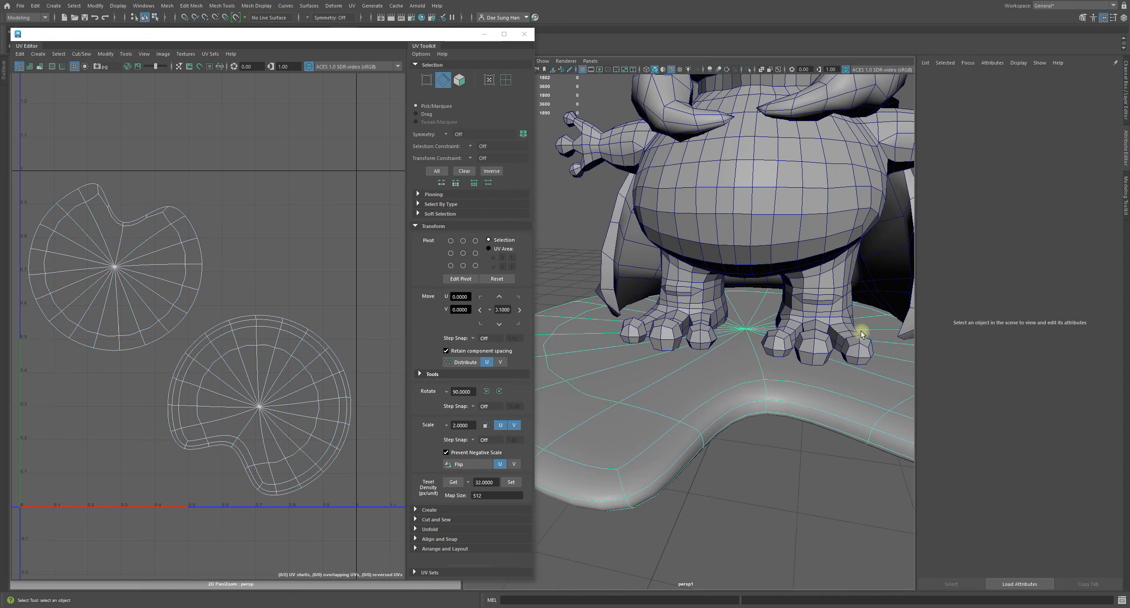
Step: Compare the lily pad's UV shells with smooth mesh preview on and off in object mode
key("3")
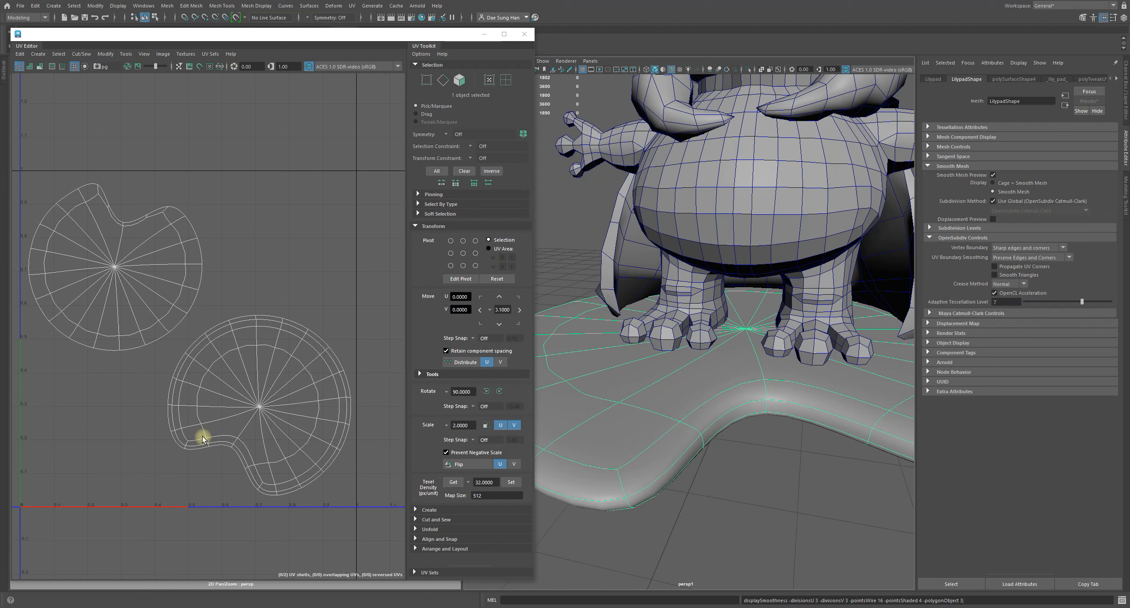
key("1")
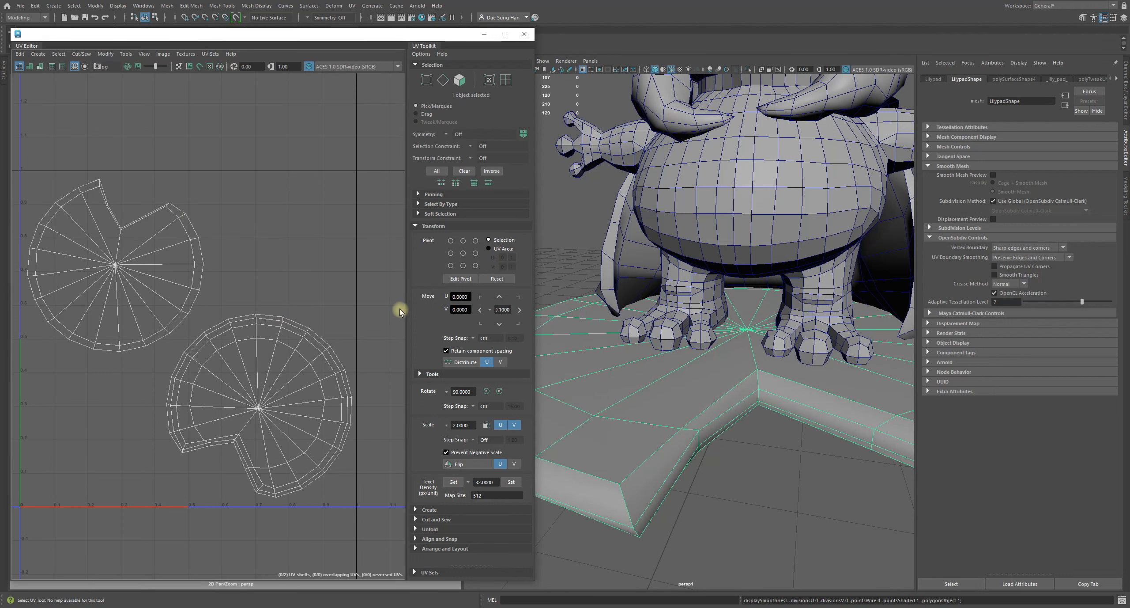
key("3")
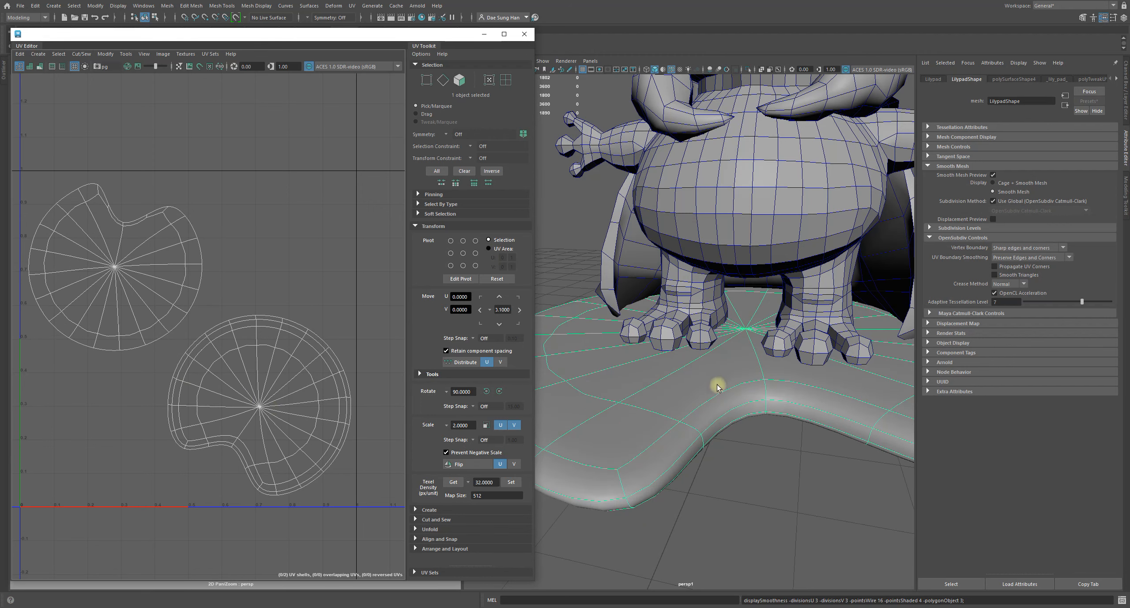
Step: Select the frog body and examine its UV shells with smooth mesh preview on and off
right_click_drag(714, 381, 729, 368, "alt")
left_click_drag(729, 368, 694, 419, "alt")
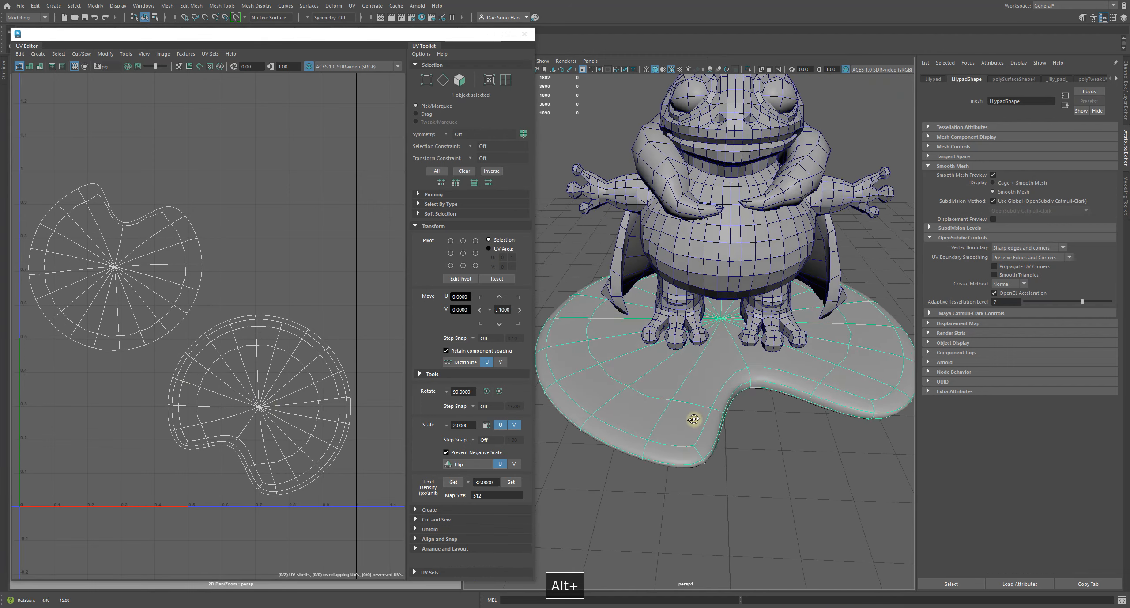
left_click(687, 263)
key("3")
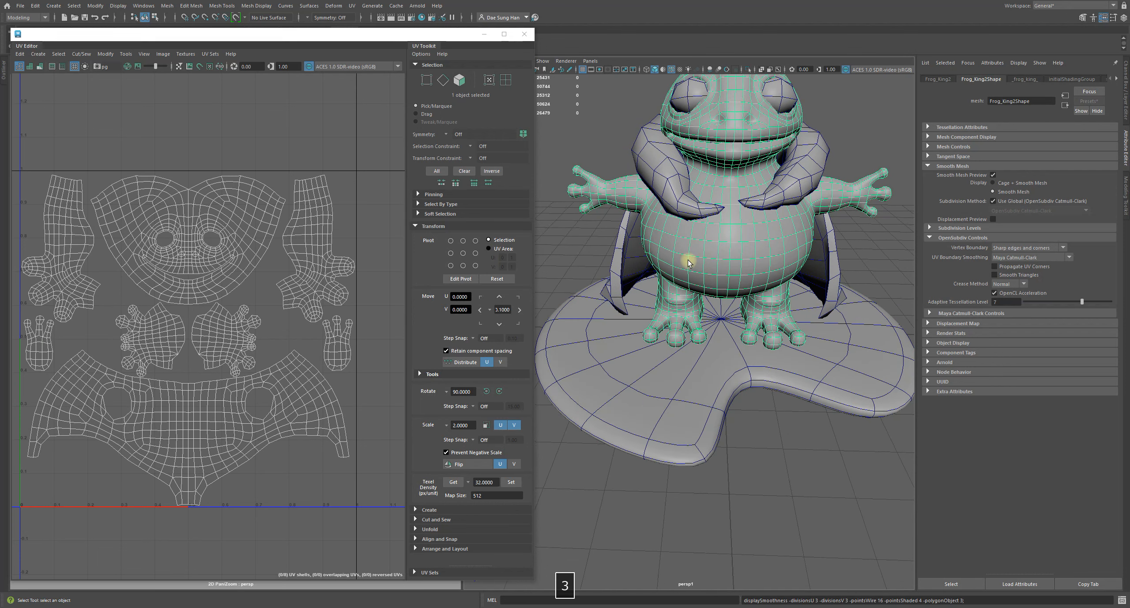
key("1")
middle_click_drag(260, 416, 144, 351, "alt")
right_click_drag(144, 351, 233, 390, "alt")
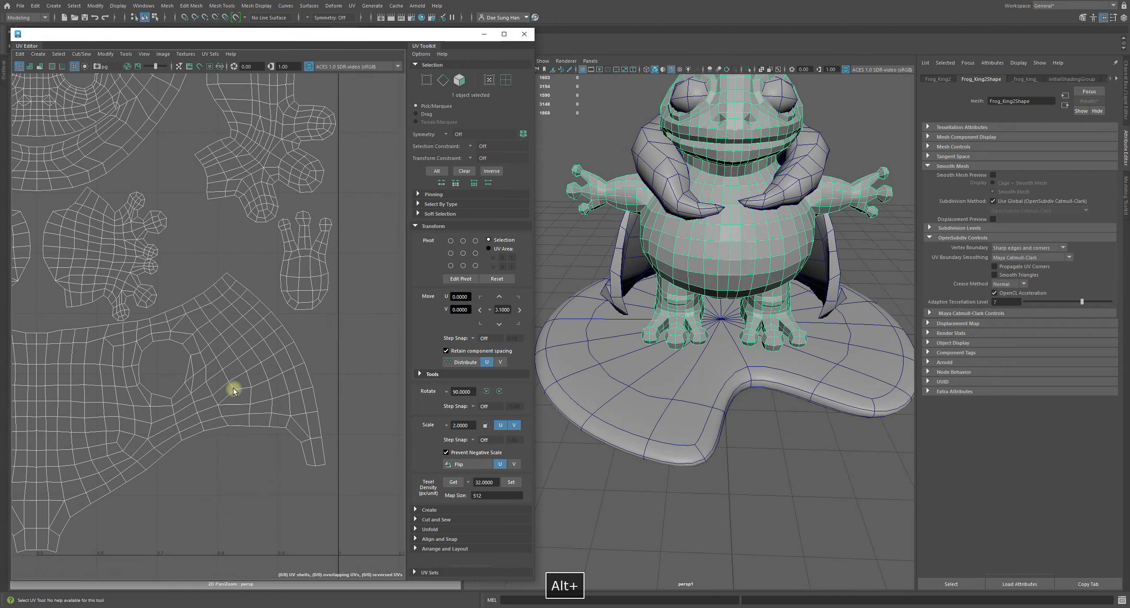
middle_click_drag(212, 309, 346, 494, "alt")
right_click_drag(345, 495, 198, 364, "alt")
right_click_drag(182, 283, 269, 280, "alt")
Step: Compare the borders of the frog's head UV shell repeatedly with smooth mesh preview on and off
key("3")
key("1")
key("3")
key("1")
middle_click_drag(270, 281, 217, 353, "alt")
key("1")
key("3")
key("1")
key("3")
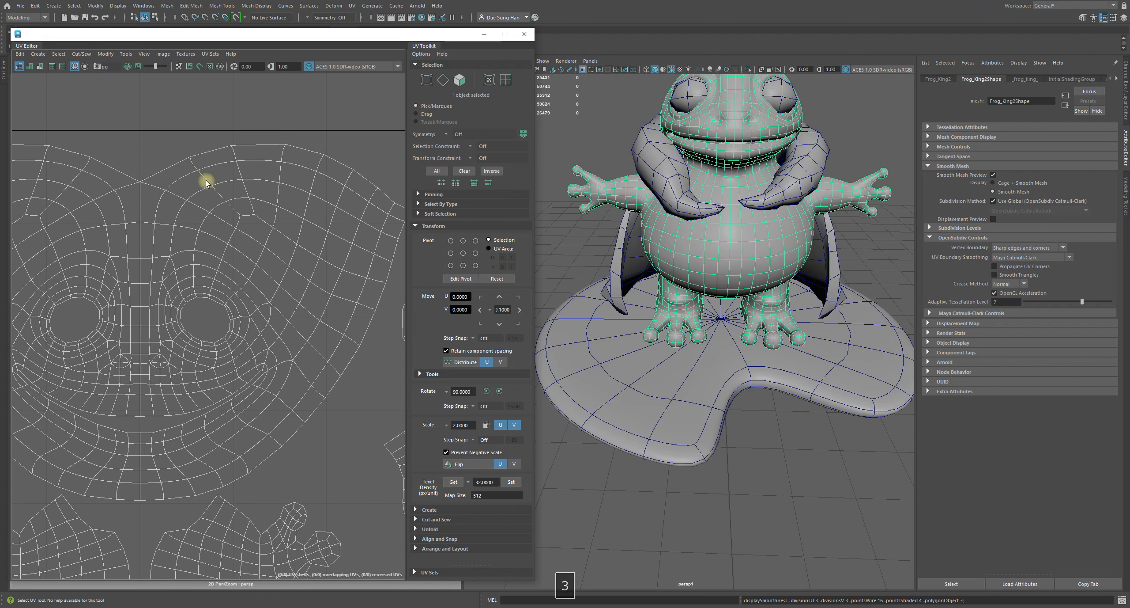
Step: Set the frog body's UV Boundary Smoothing to Preserve Edges and Corners and check its UVs with smooth mesh preview off and on
left_click(1023, 259)
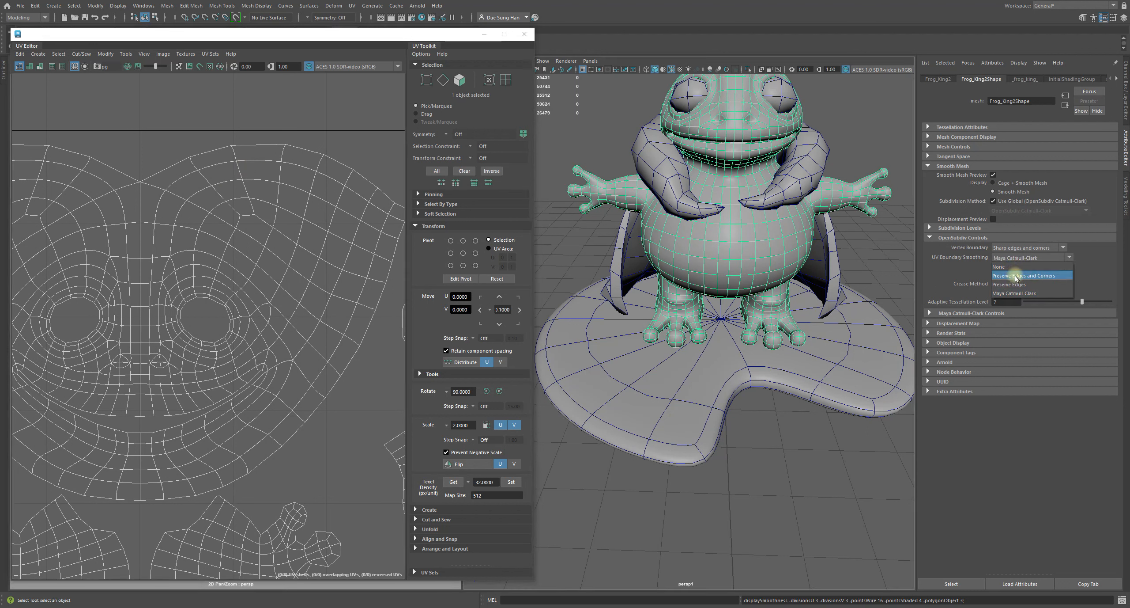
left_click(1018, 277)
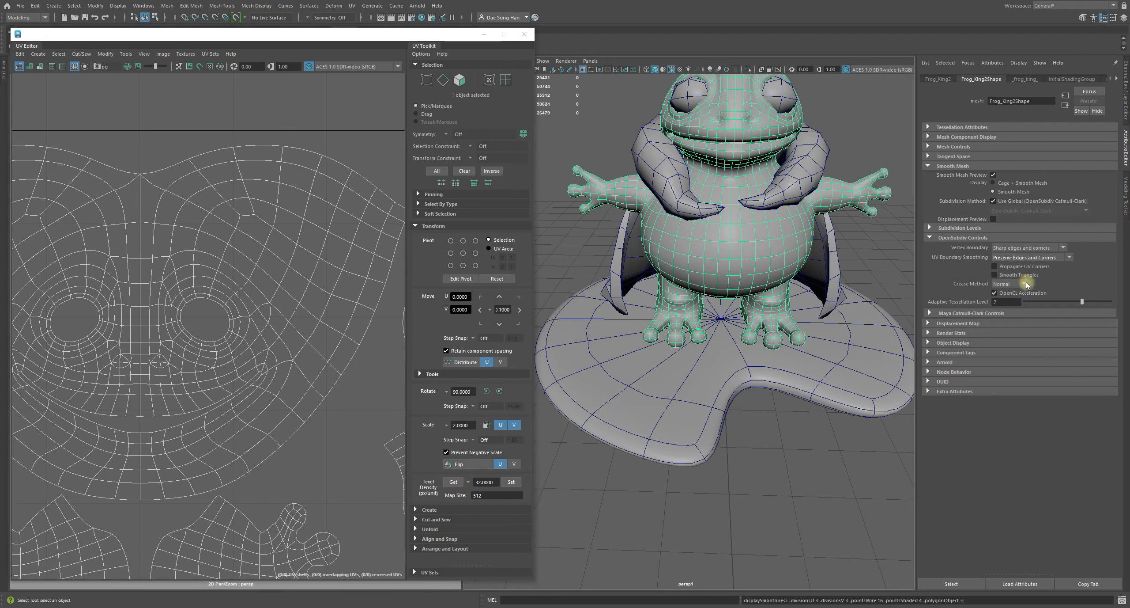
key("1")
key("1")
key("3")
right_click_drag(172, 161, 248, 311, "alt")
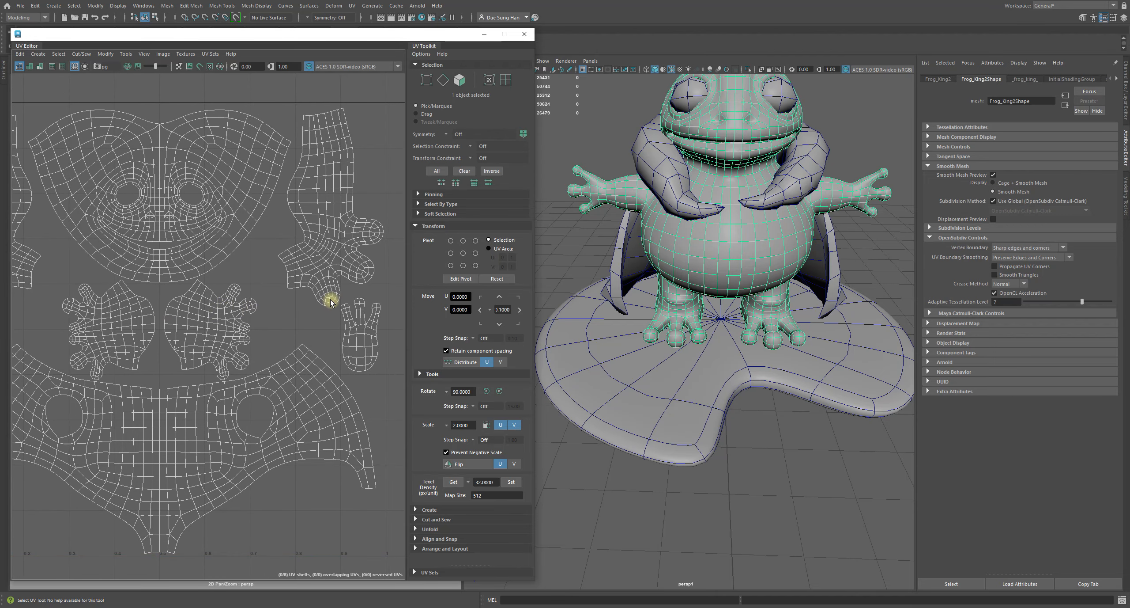
Step: Turn on smooth mesh preview for the robe collar and set its UV Boundary Smoothing to Preserve Edges and Corners
left_click(680, 199)
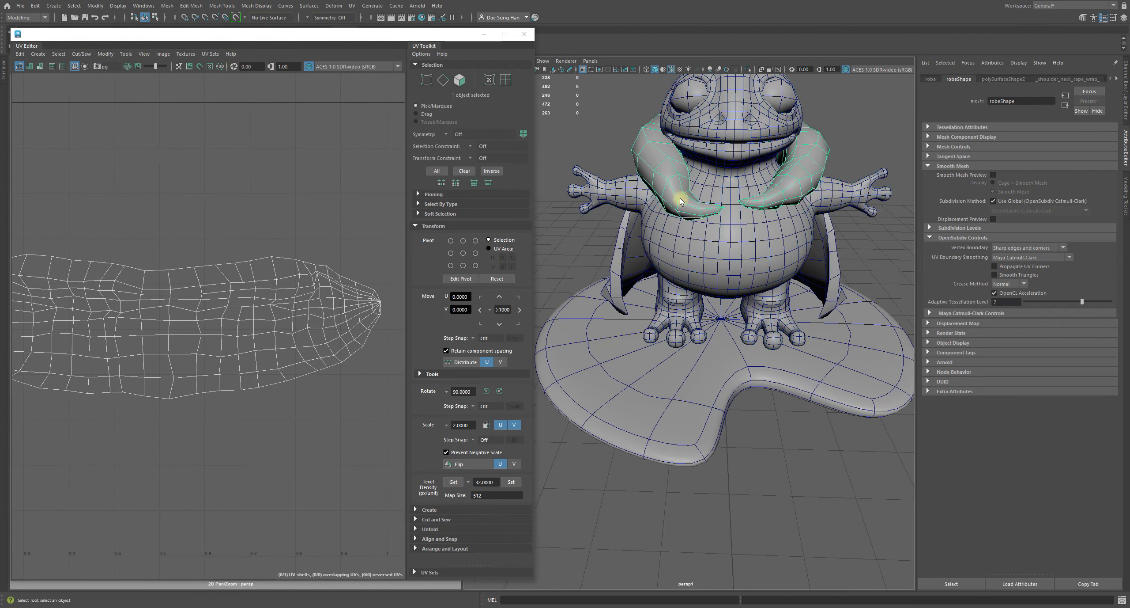
key("3")
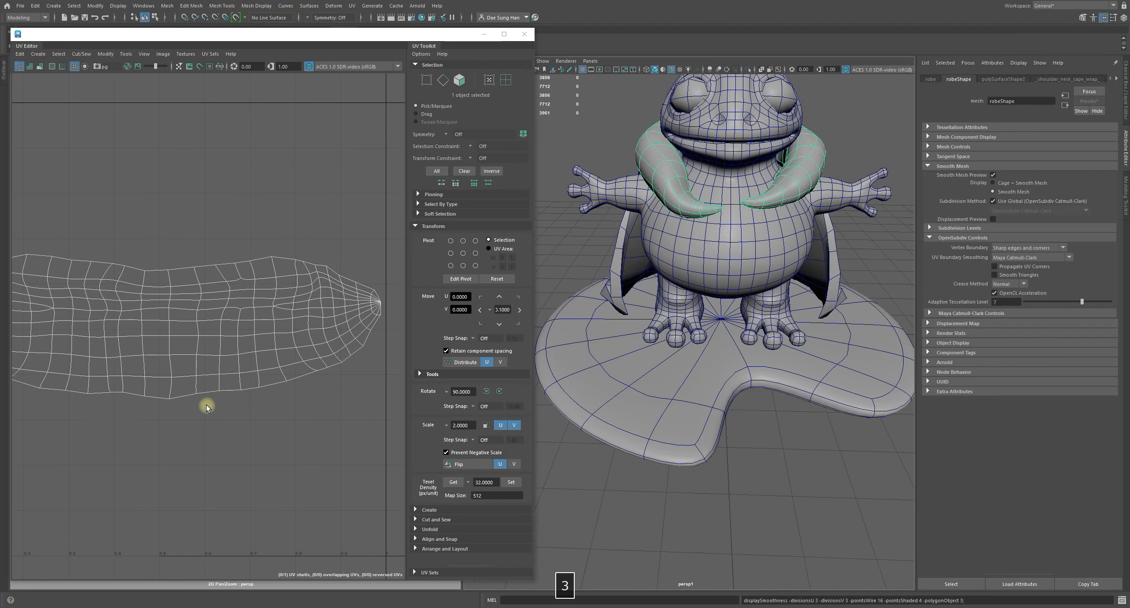
left_click(1026, 257)
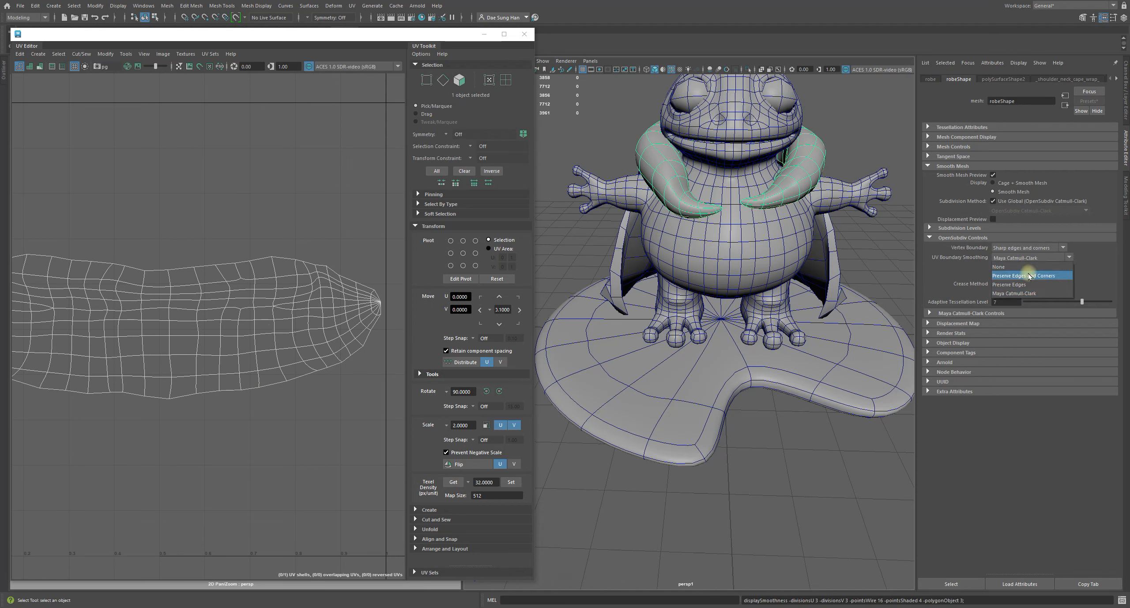
left_click(1049, 275)
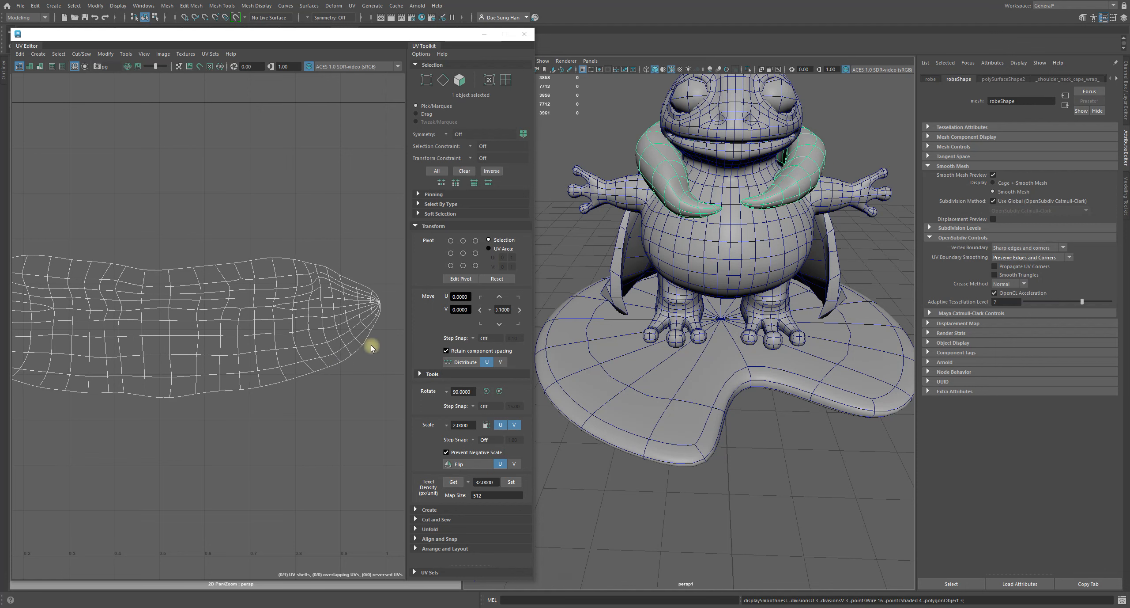
Step: Show the eyes_left eyeball in smooth mesh preview and set its UV Boundary Smoothing to Preserve Edges and Corners
left_click(691, 107)
key("3")
left_click(1037, 258)
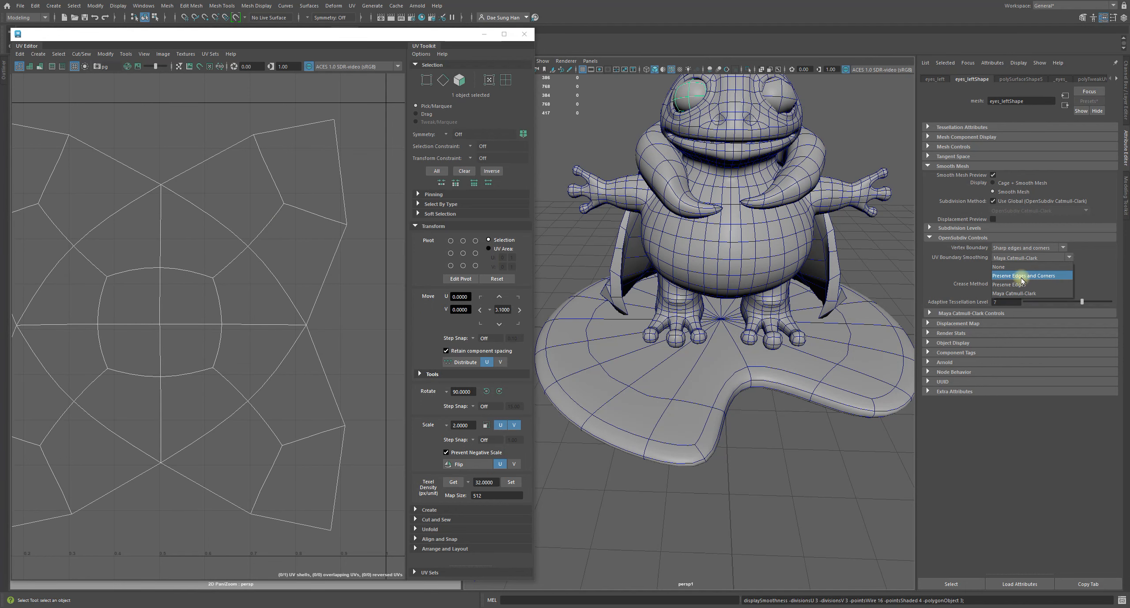
left_click(1028, 276)
Step: Show the frog's other eyeball in smooth mesh preview and set its UV Boundary Smoothing to Preserve Edges and Corners
middle_click_drag(690, 211, 641, 337, "alt")
left_click(728, 241)
key("3")
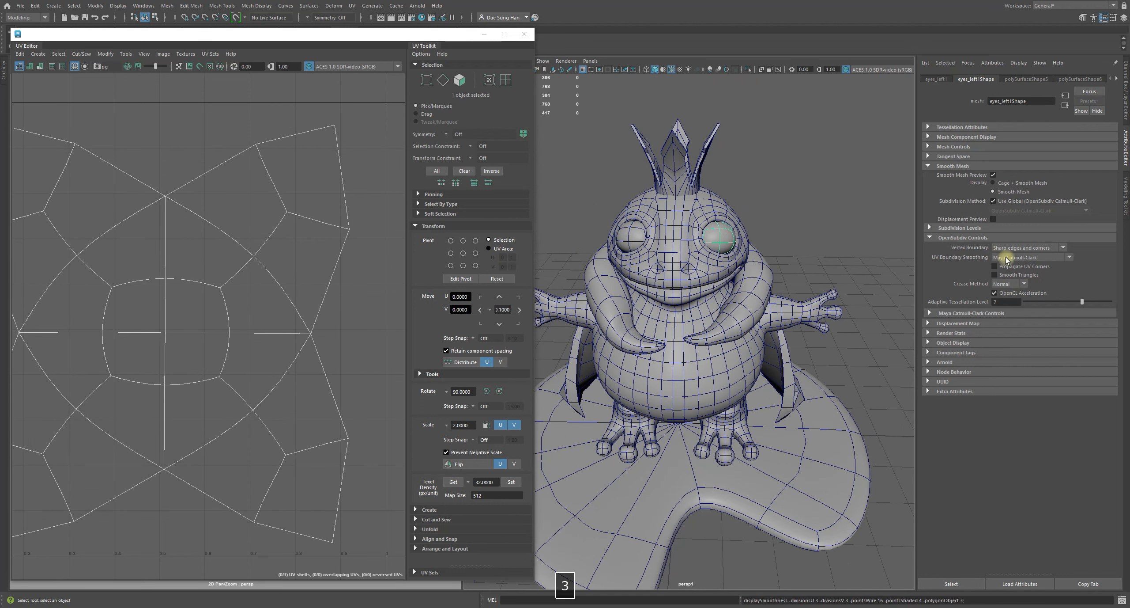
left_click(1028, 257)
left_click(1025, 274)
Step: Set the crown's UV Boundary Smoothing to Preserve Edges and Corners, keeping smooth mesh preview off
left_click(686, 164)
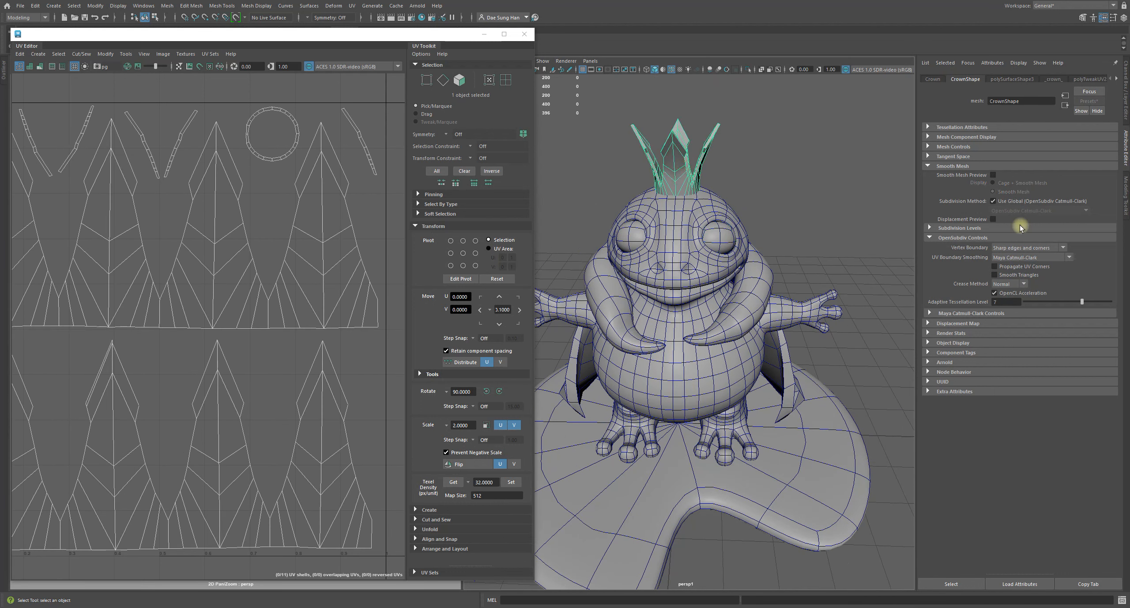
left_click(1047, 257)
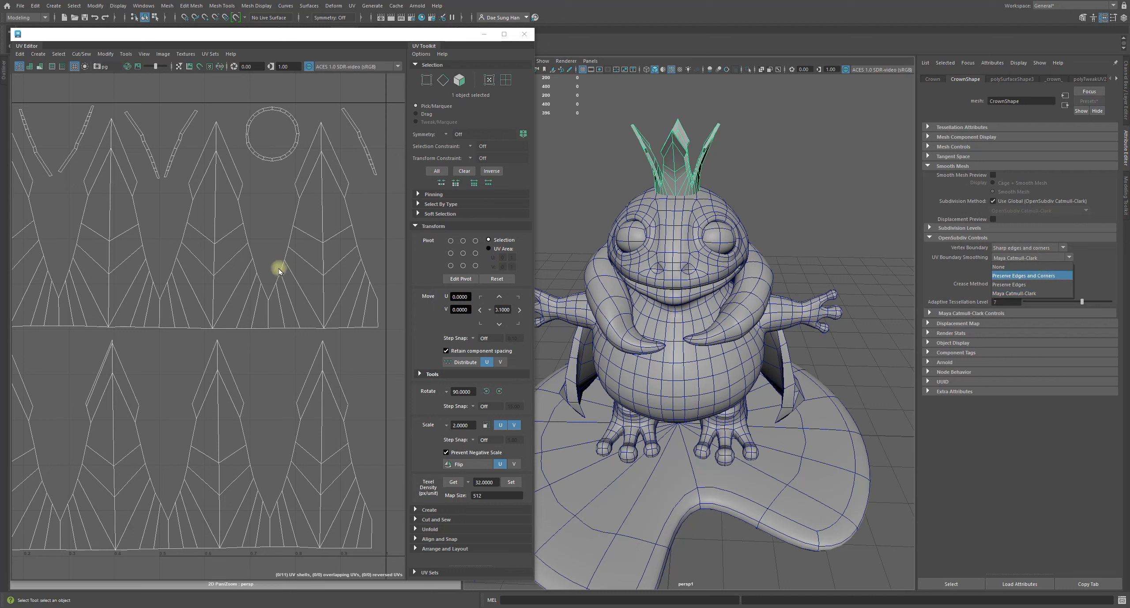
key("alt")
key("1")
left_click(1031, 275)
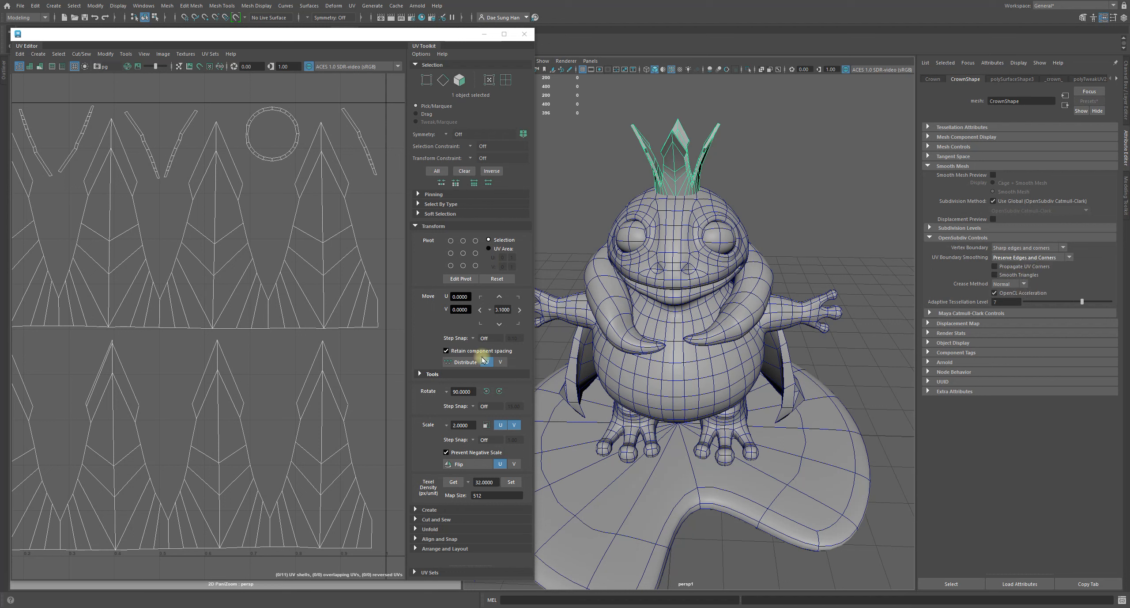
Step: Set the cape's UV Boundary Smoothing to Preserve Edges and Corners and turn on its smooth mesh preview
left_click_drag(880, 258, 748, 259, "alt")
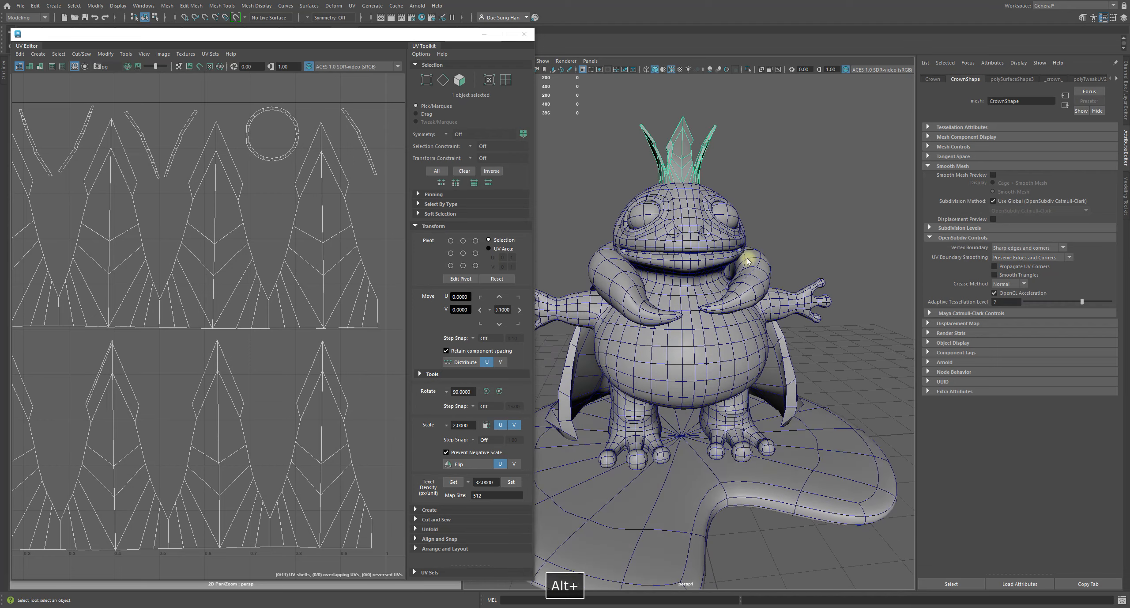
left_click_drag(788, 333, 694, 316, "alt")
left_click(777, 334)
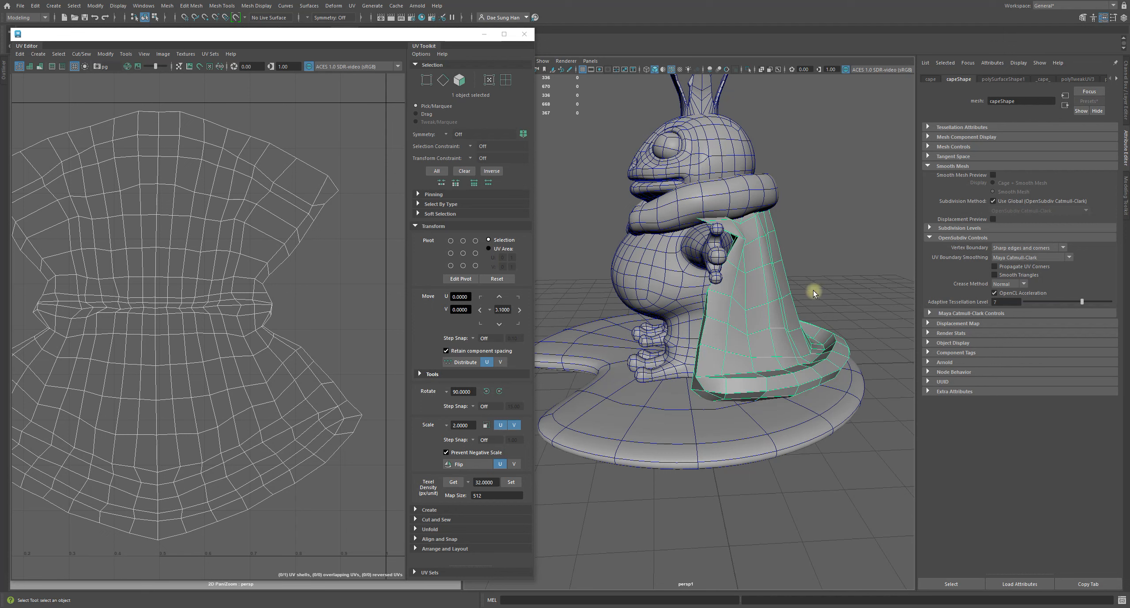
left_click(1033, 257)
left_click(1037, 276)
left_click_drag(749, 287, 731, 297, "alt")
key("3")
Step: Compare the cape's UV shell with Maya Catmull-Clark and with Preserve Edges and Corners boundary smoothing, ending on Preserve Edges and Corners
left_click(1038, 257)
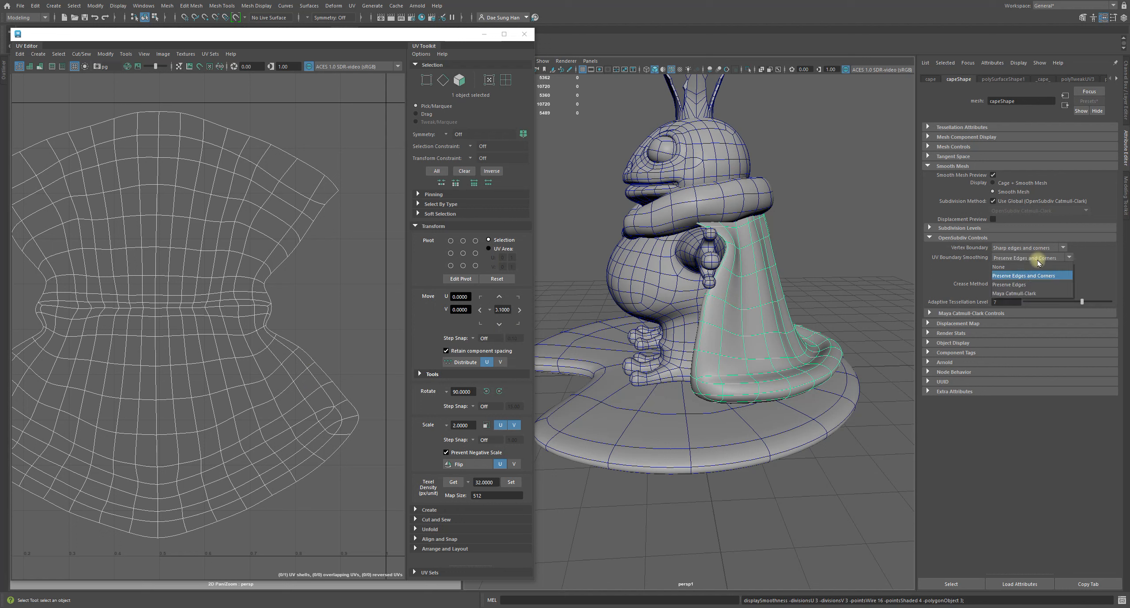
left_click(1020, 293)
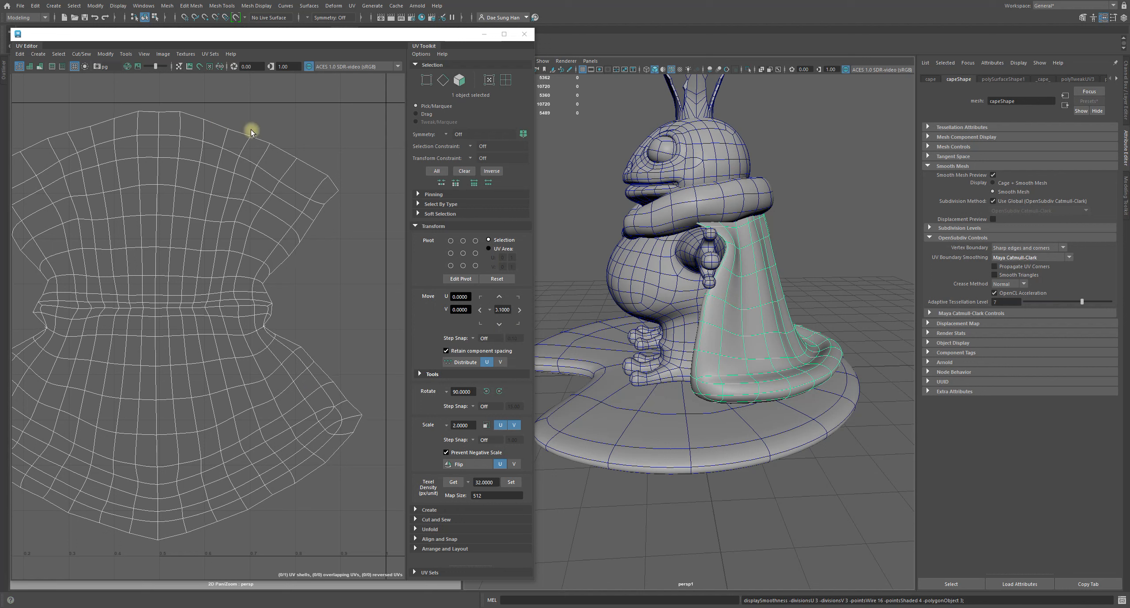
left_click(1041, 257)
left_click(1041, 276)
middle_click_drag(240, 295, 283, 313, "alt")
middle_click_drag(149, 285, 240, 255, "alt")
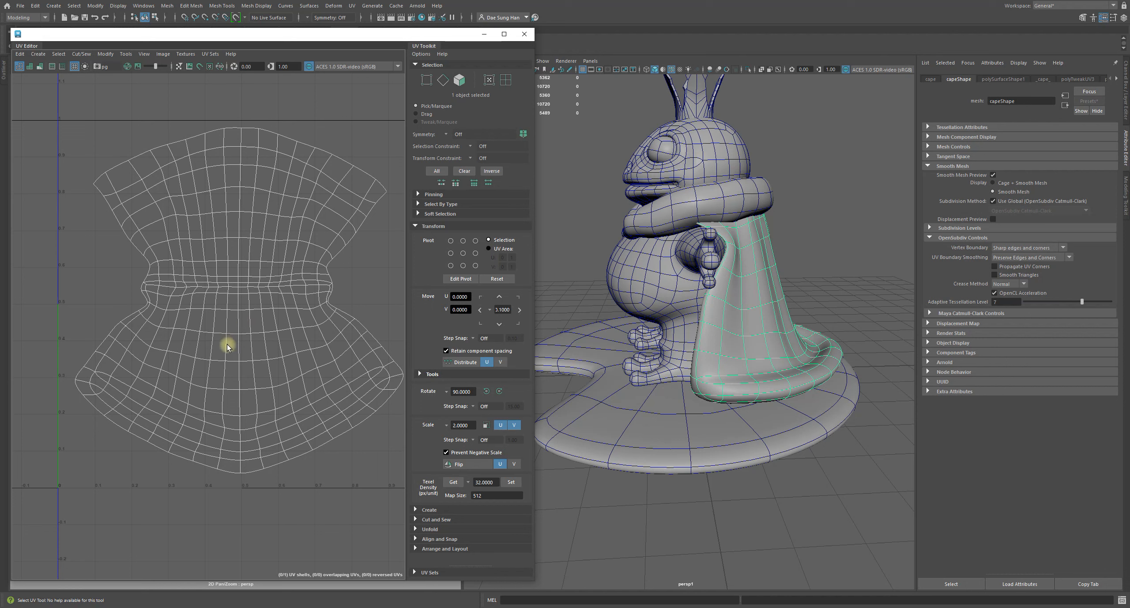
Step: Review the smoothed UV shells of the frog body, robe collar, cape and lily pad, and clear the selection
left_click(721, 162)
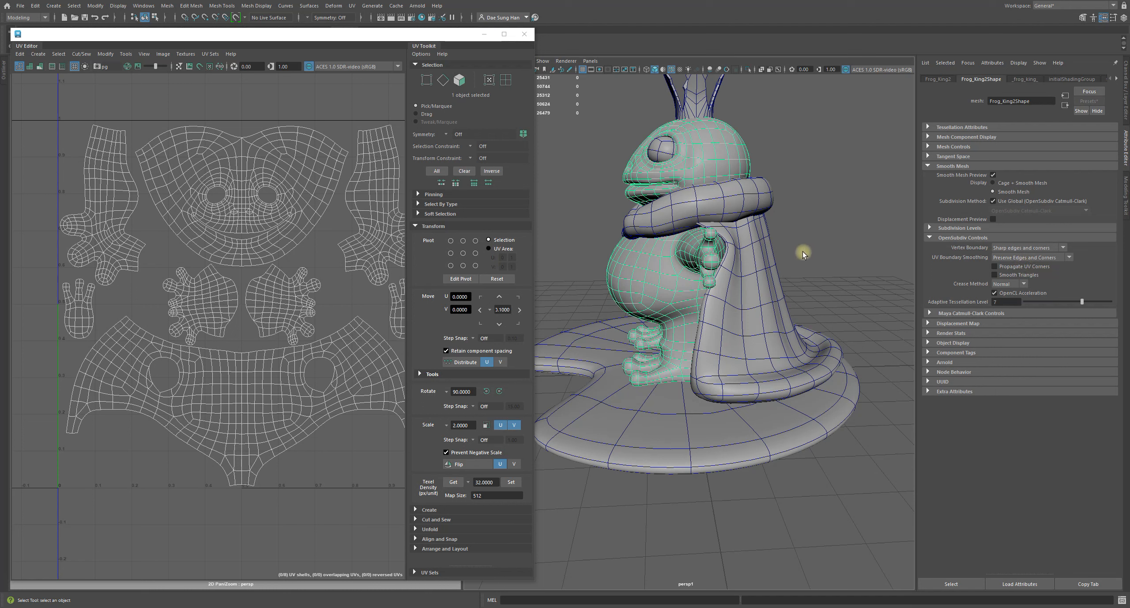
left_click_drag(667, 148, 662, 261, "alt")
left_click(722, 220)
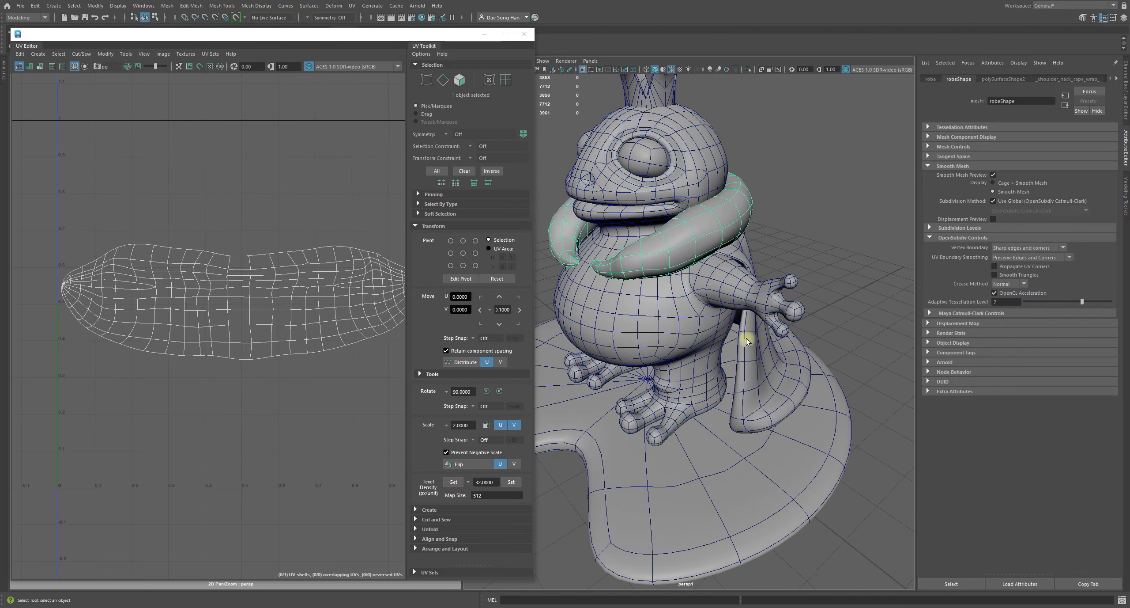
left_click(747, 338)
left_click(724, 479)
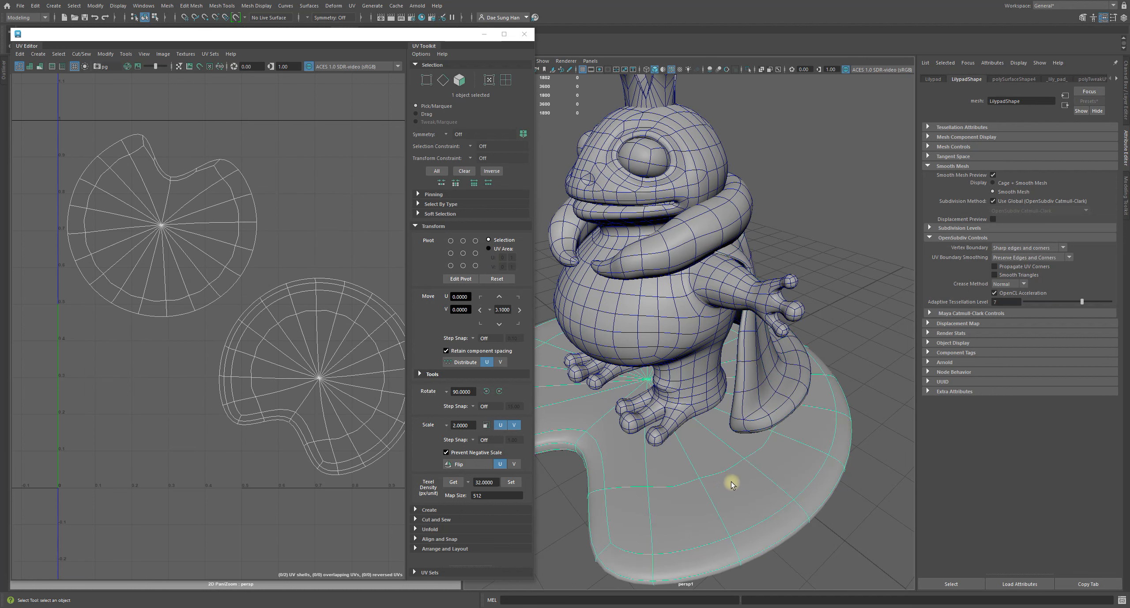
left_click(671, 414)
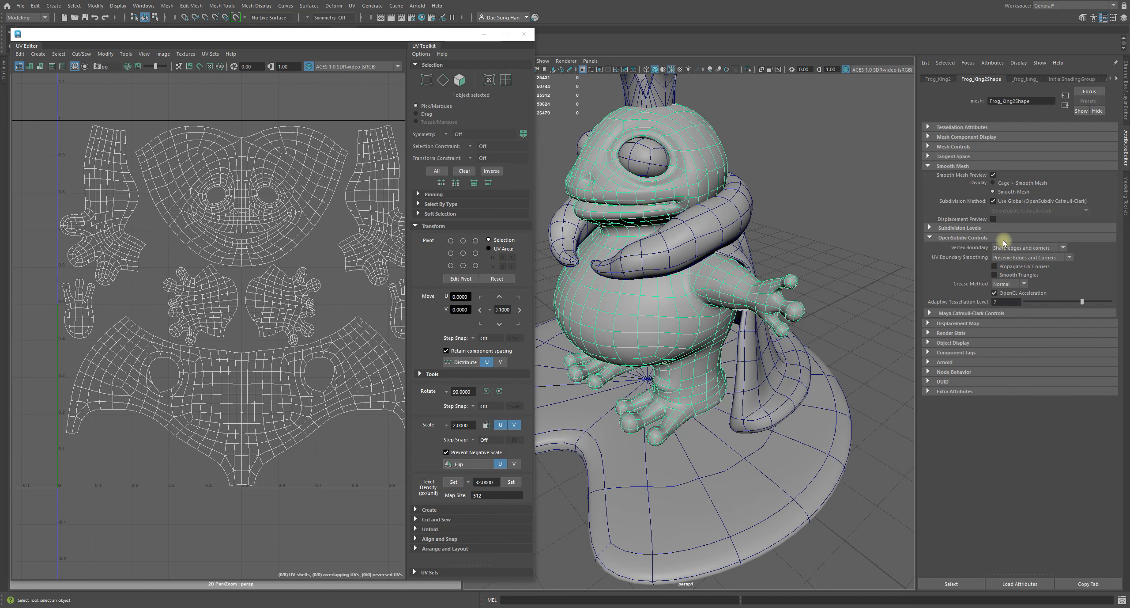
left_click_drag(638, 312, 729, 293, "alt")
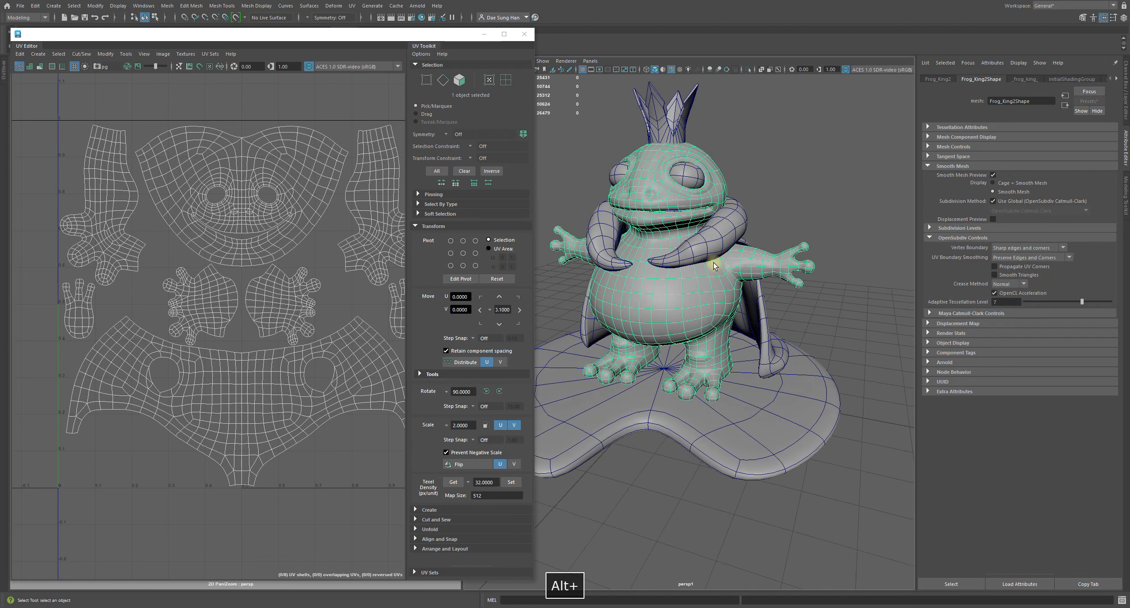
left_click(751, 128)
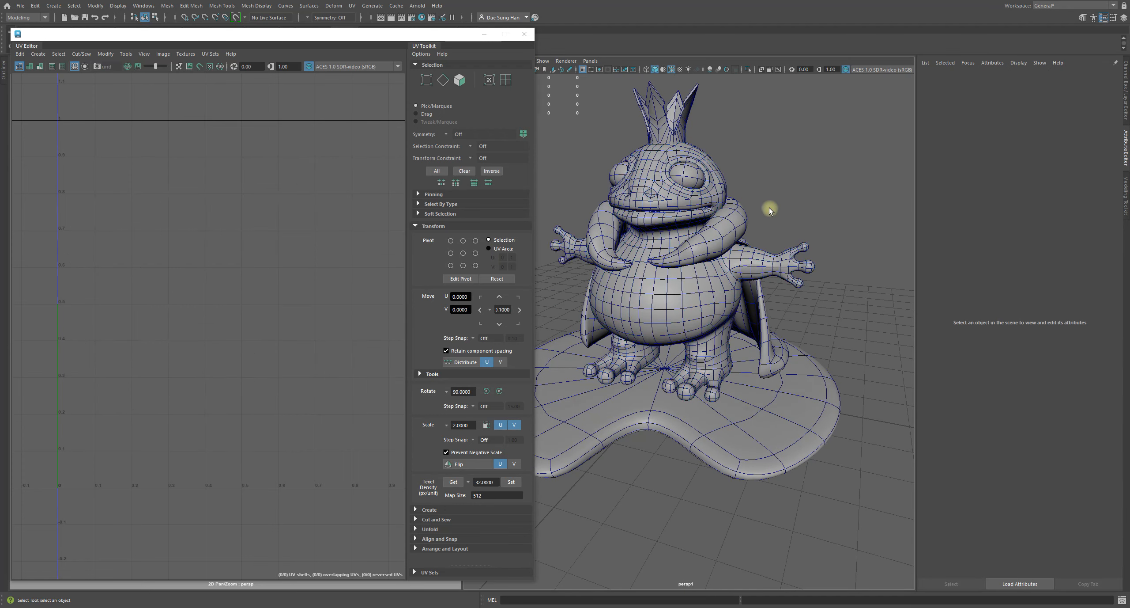
Step: Select the lily pad in smooth mesh preview and bring both of its UV shells fully into view
left_click(750, 395)
middle_click_drag(180, 261, 139, 249, "alt")
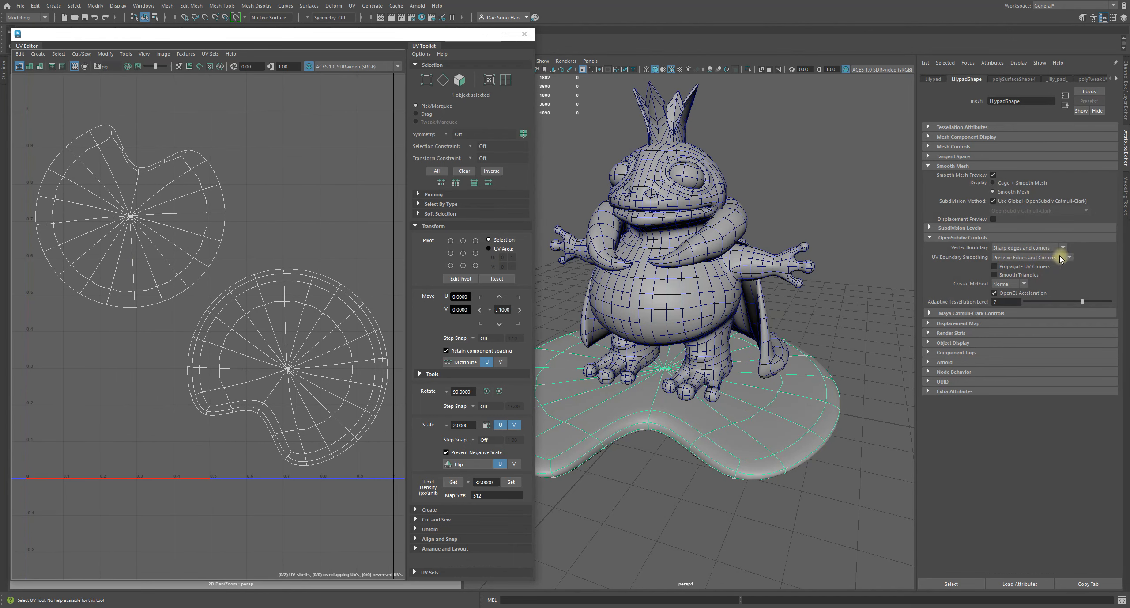
key("3")
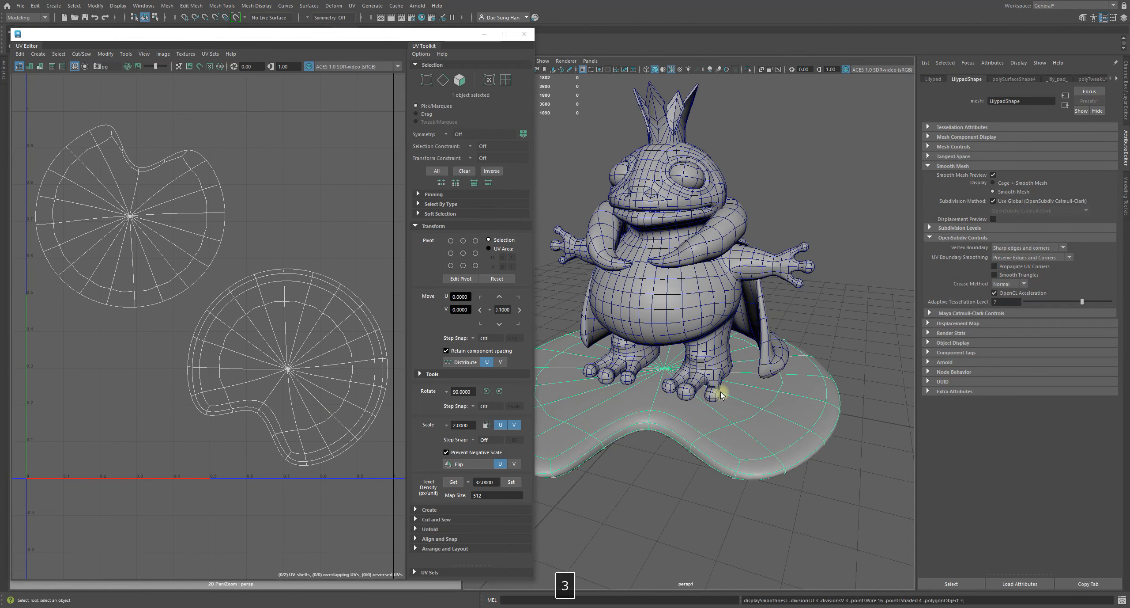
right_click_drag(276, 293, 204, 283, "alt")
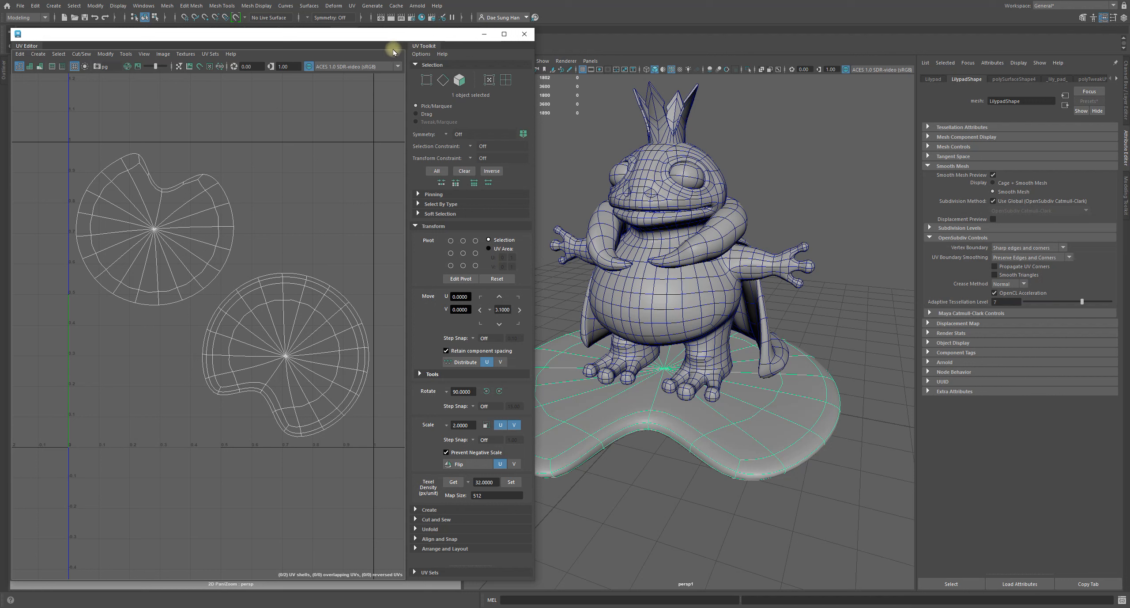
Step: Open the UV snapshot options for the lily pad and change the output file name to UV_lily_pad in the project's images folder
left_click(100, 67)
left_click_drag(219, 92, 143, 86)
left_click_drag(328, 320, 500, 400)
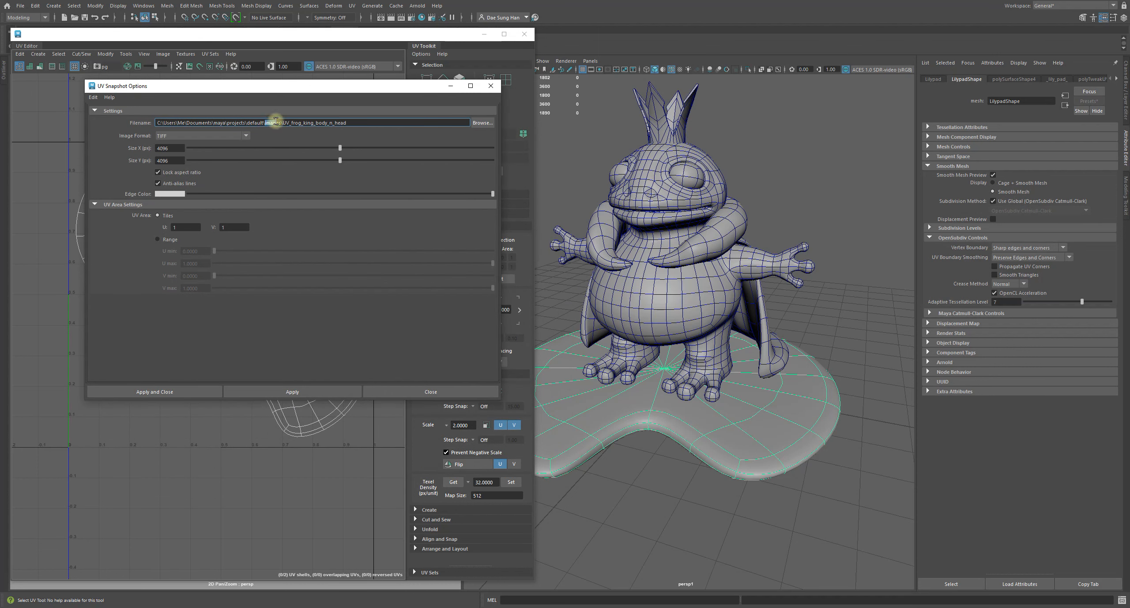
left_click(294, 122)
left_click_drag(292, 123, 424, 140)
type("lily")
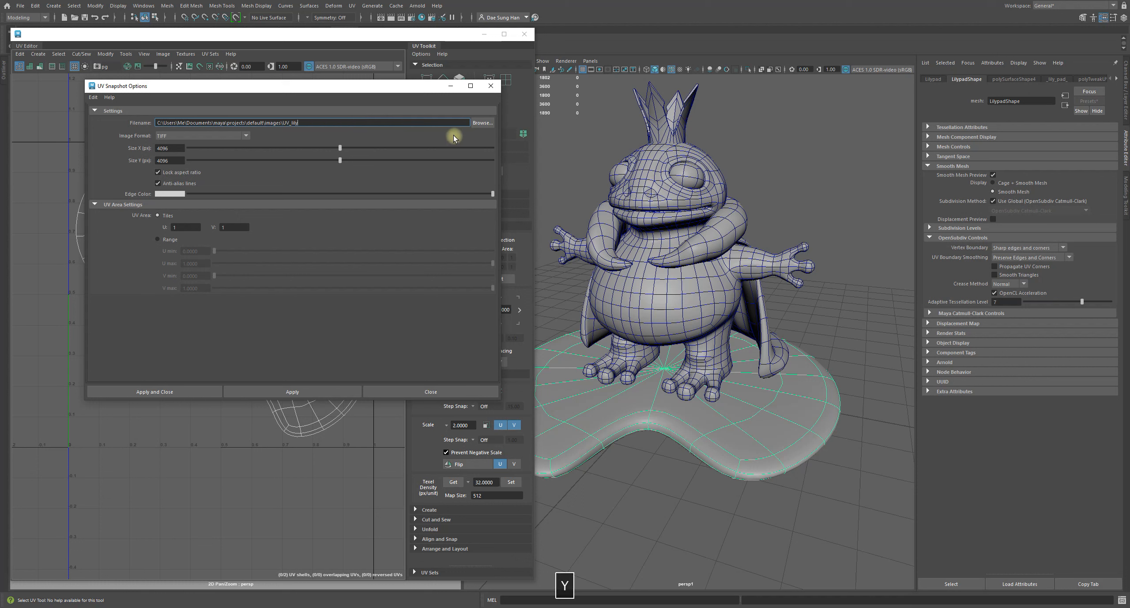
type("_pad")
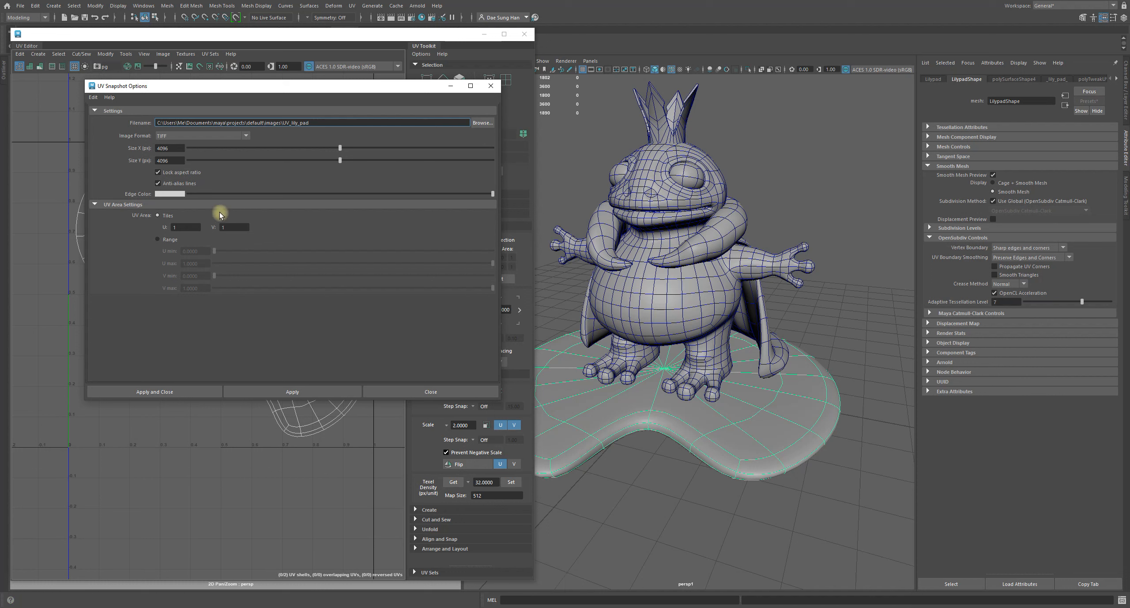
left_click(173, 135)
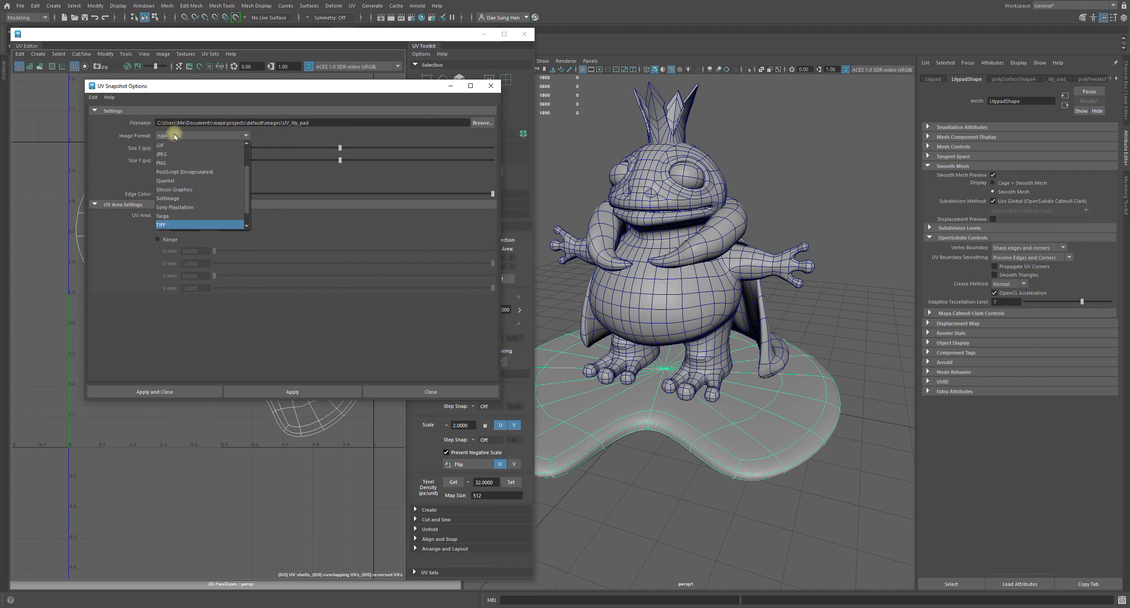
left_click(279, 167)
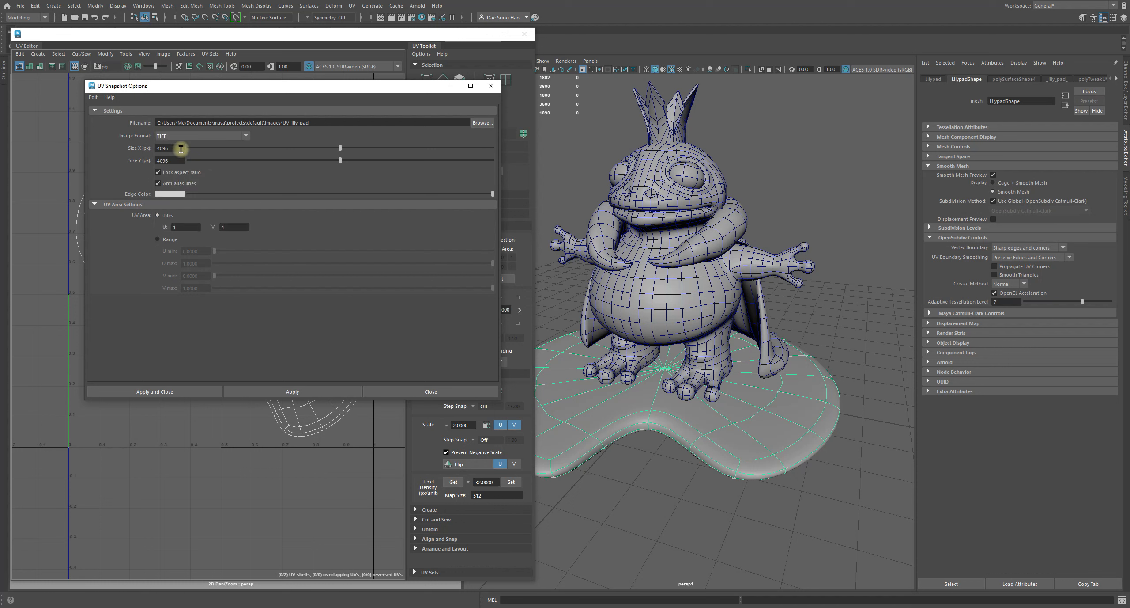
Step: Switch to Calculator and multiply 1024 by 2 to work out a snapshot resolution
left_click_drag(181, 149, 121, 150)
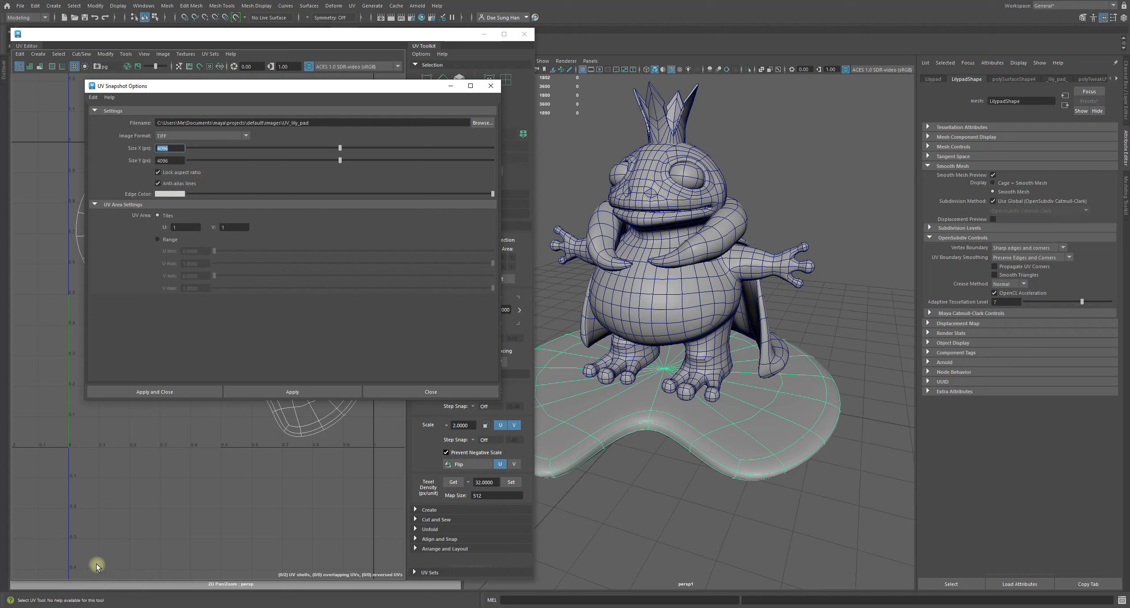
left_click(196, 607)
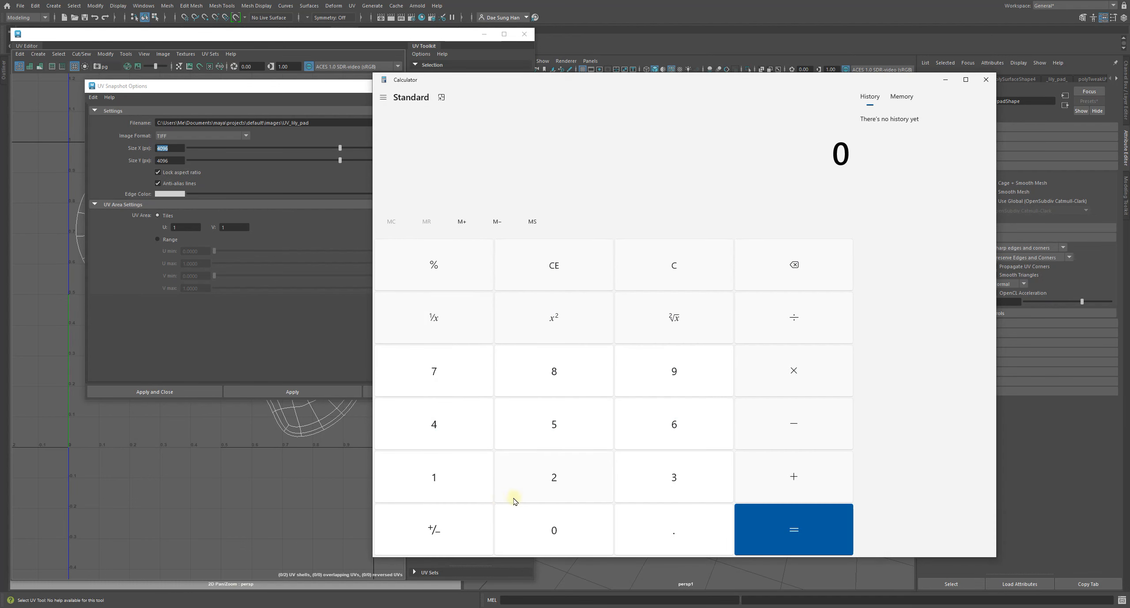
type("1024 × 2")
key("Return")
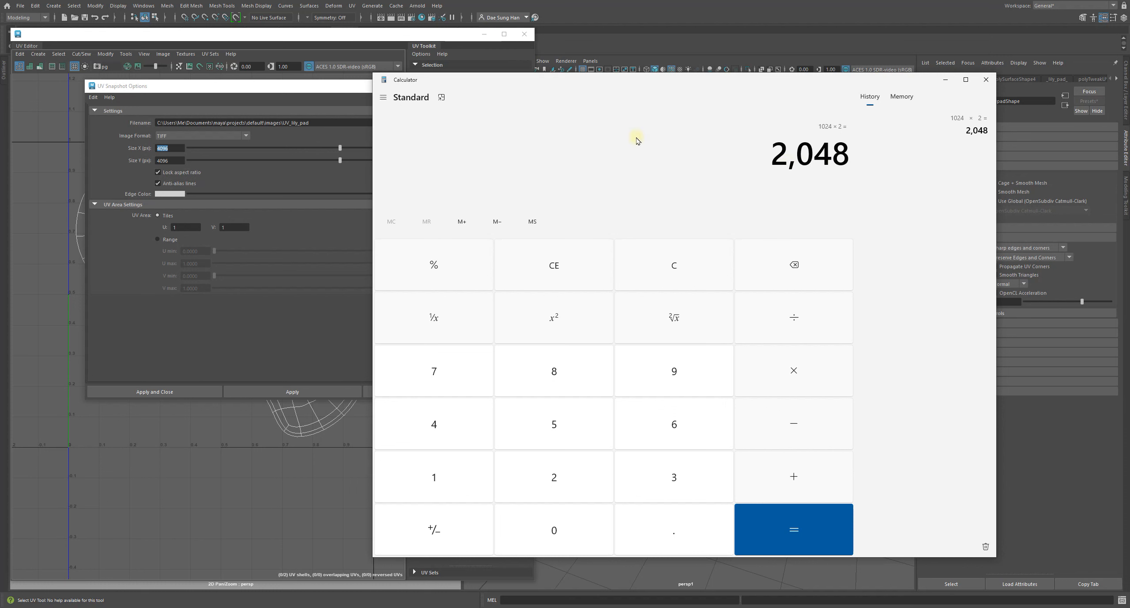
left_click_drag(374, 77, 576, 155)
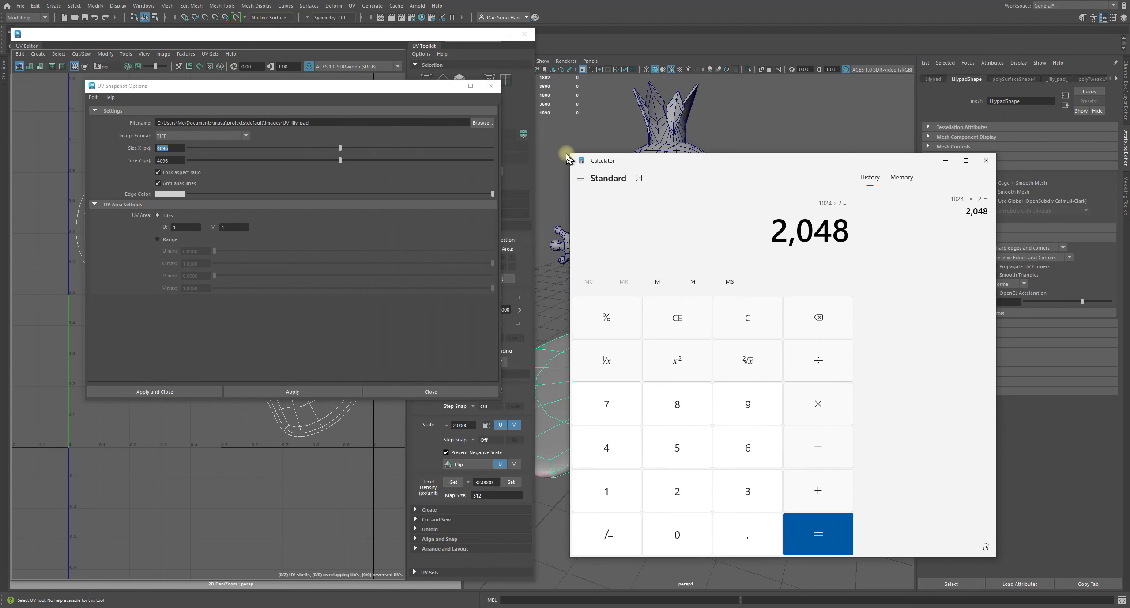
left_click_drag(666, 156, 697, 98)
left_click(396, 242)
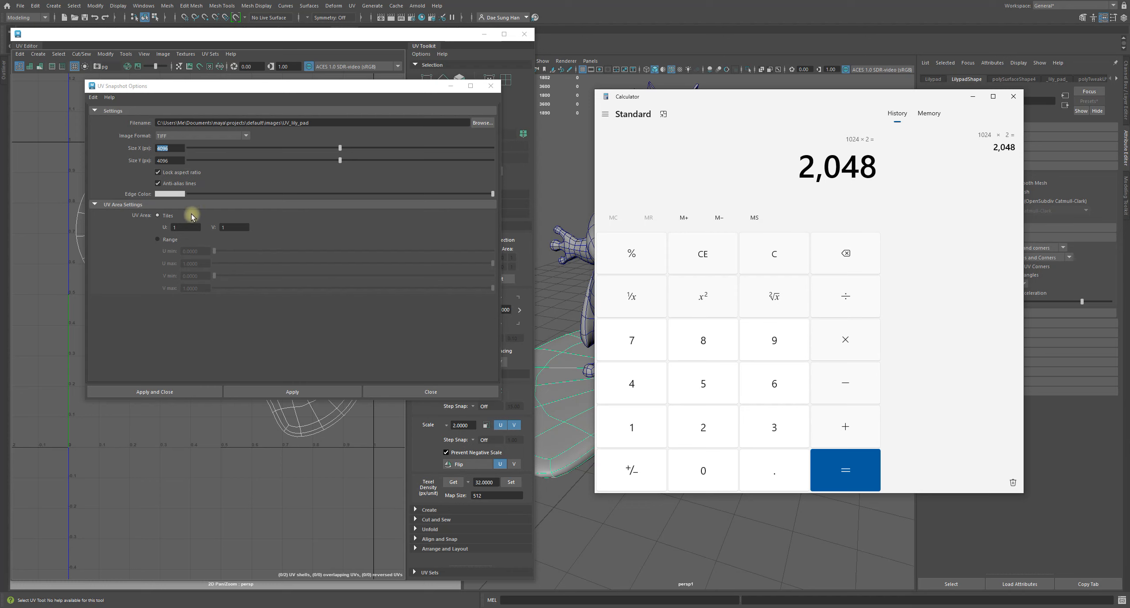
Step: Return to Maya's UV snapshot options and set the image size to 2048 by 2048 pixels
left_click_drag(268, 91, 465, 118)
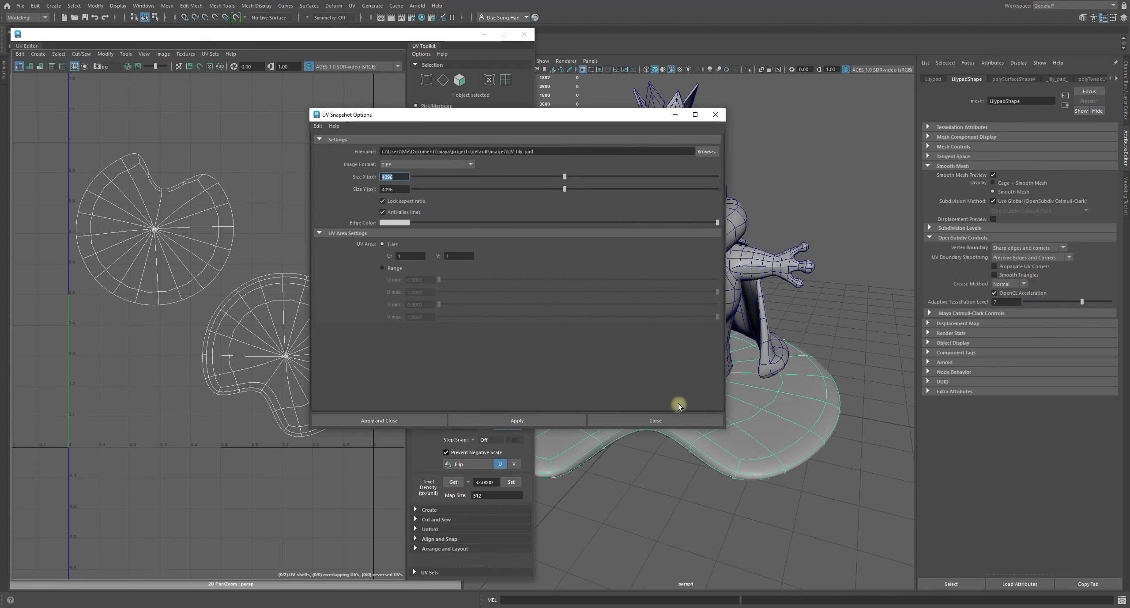
left_click(219, 606)
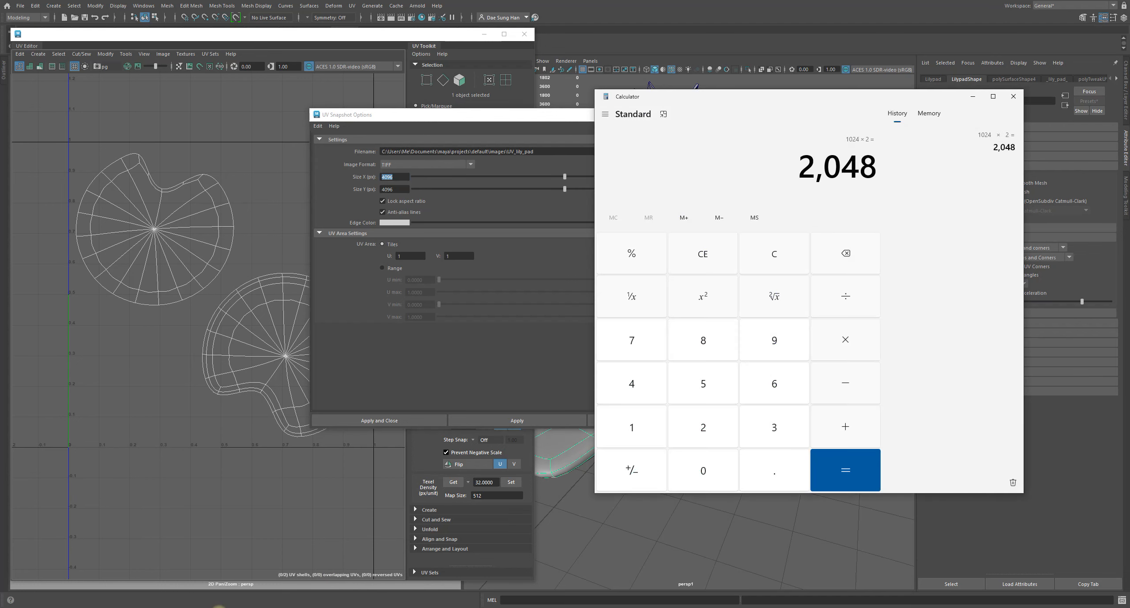
left_click_drag(454, 116, 391, 122)
double_click(337, 182)
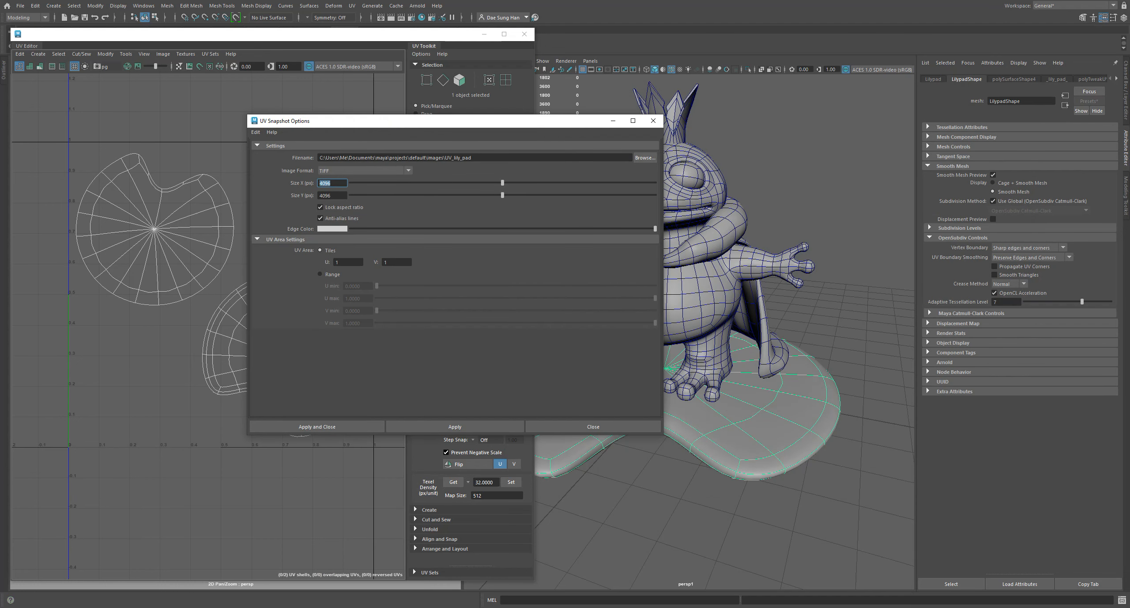
left_click(238, 606)
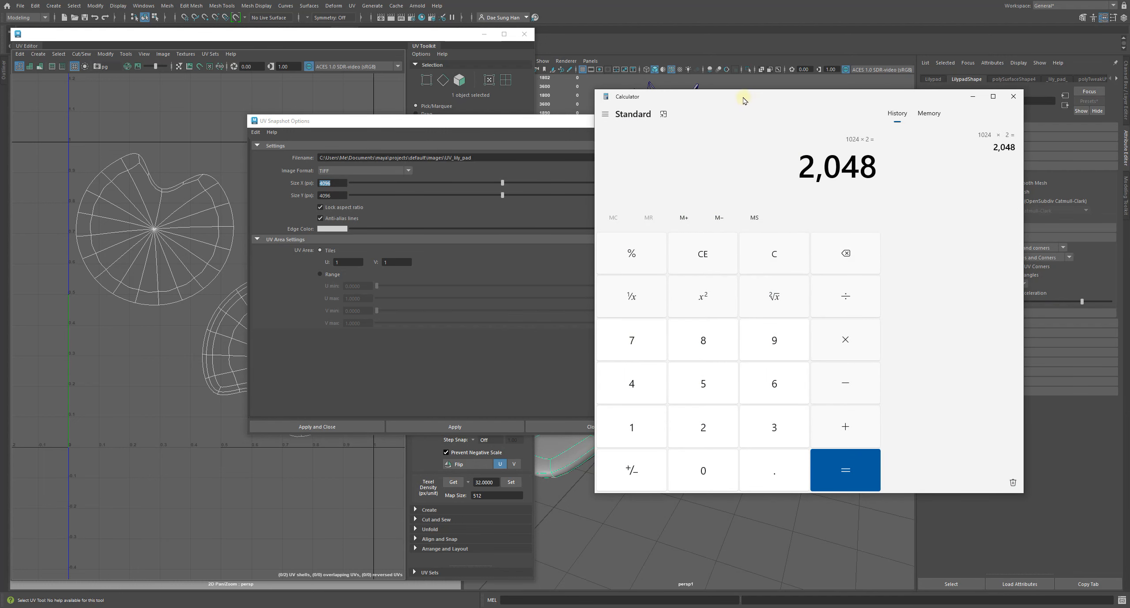
key("alt+Tab")
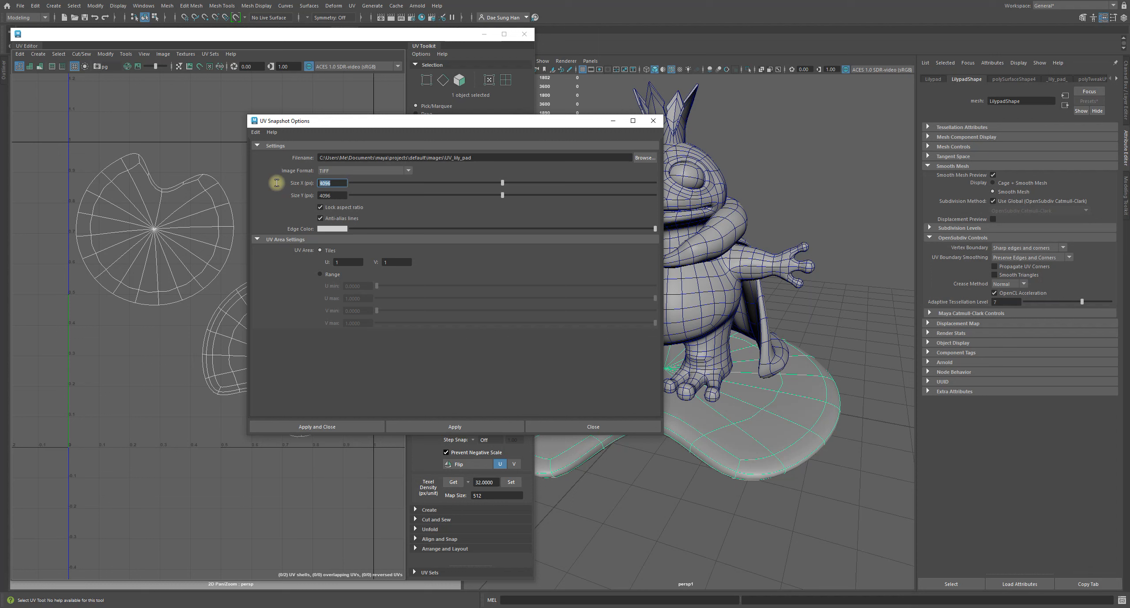
type("2048")
key("Tab")
type("2048")
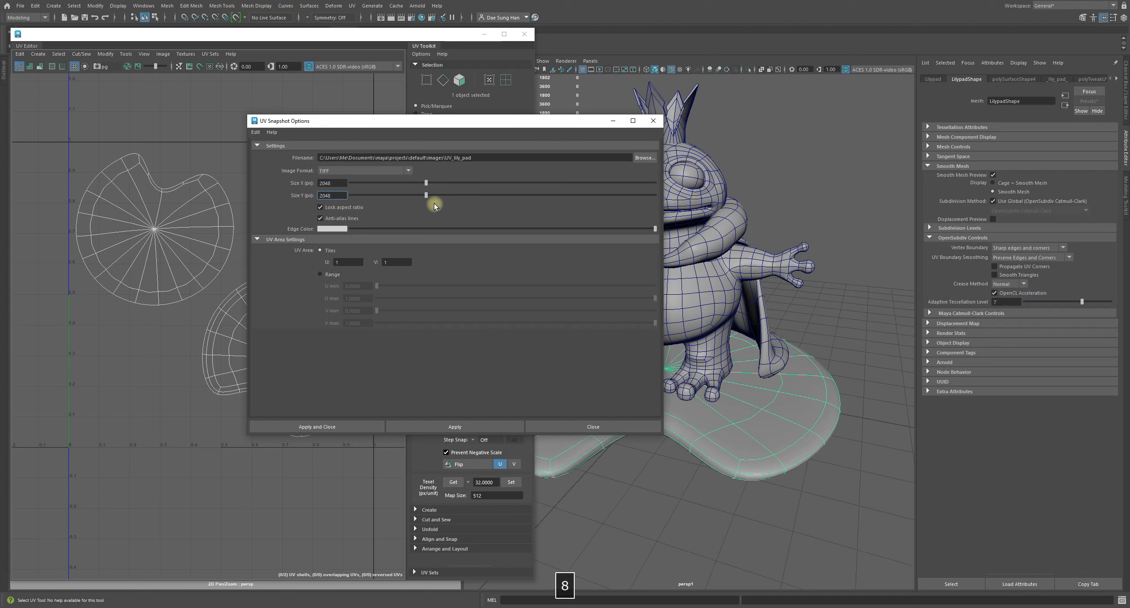
left_click(336, 182)
left_click_drag(371, 120, 551, 117)
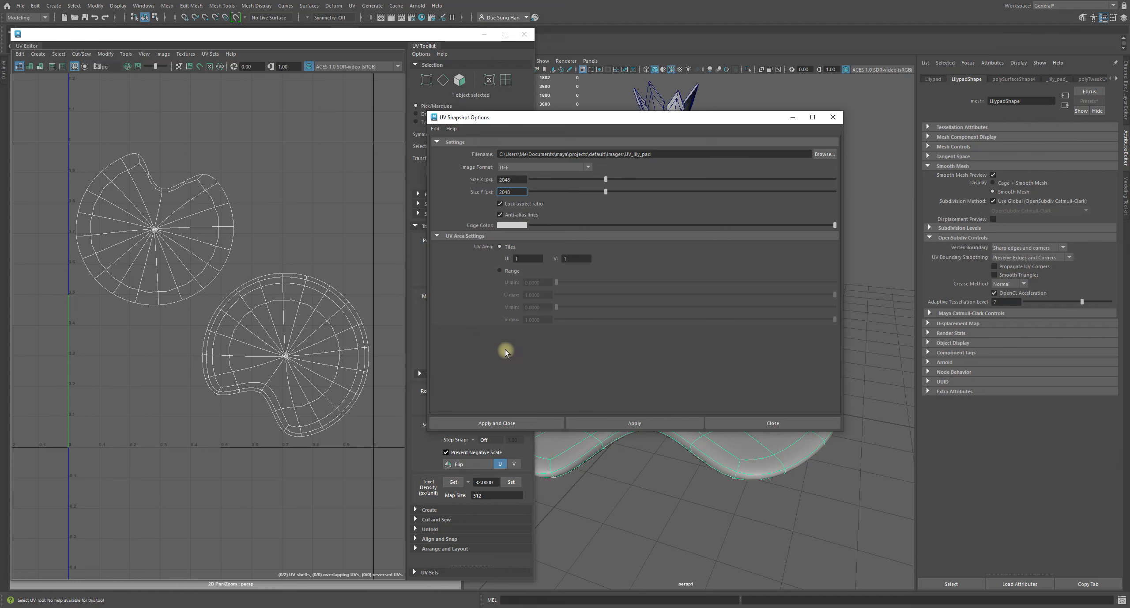
Step: Set the UV snapshot's image format to Maya IFF and its size to 4096 by 4096 pixels
double_click(511, 181)
left_click(523, 168)
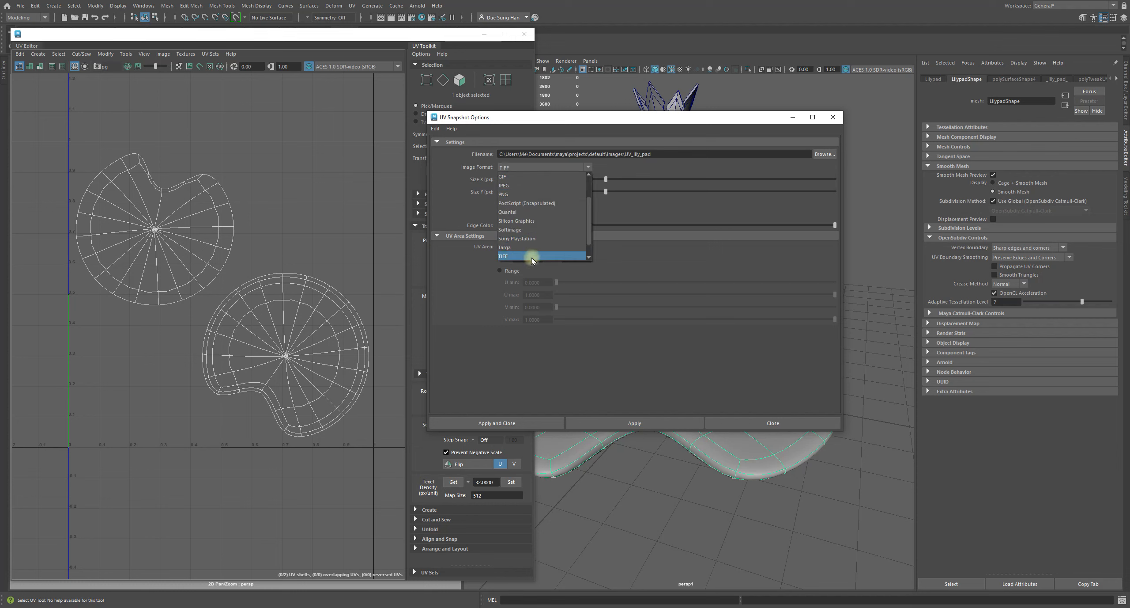
left_click(523, 178)
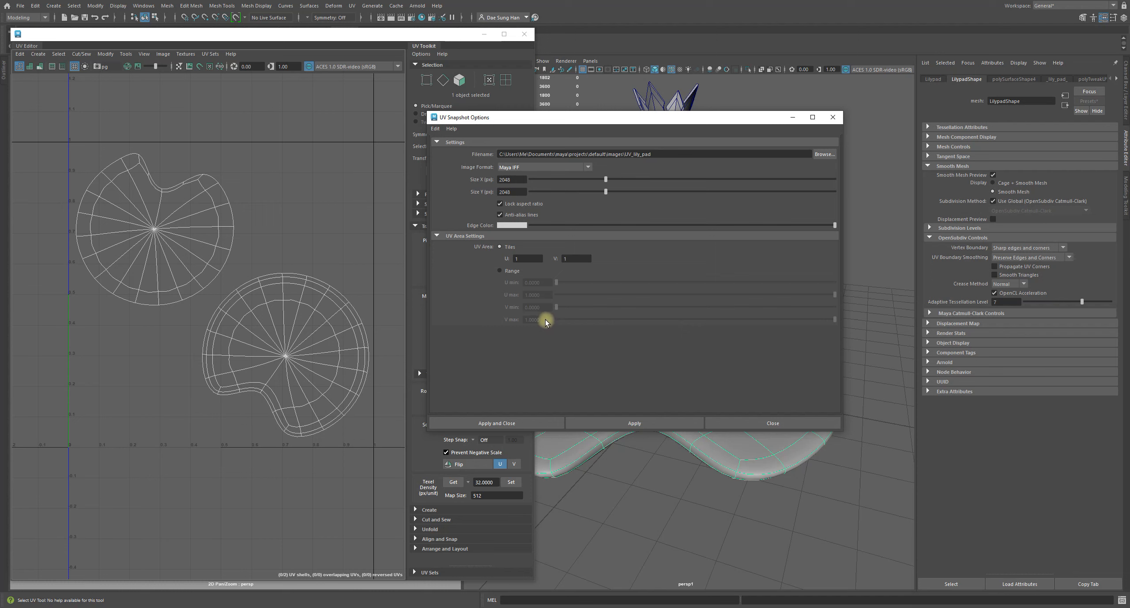
double_click(513, 179)
type("4096")
key("Tab")
Step: Export the lily pad's UV snapshot with these settings and close the snapshot options
left_click(637, 423)
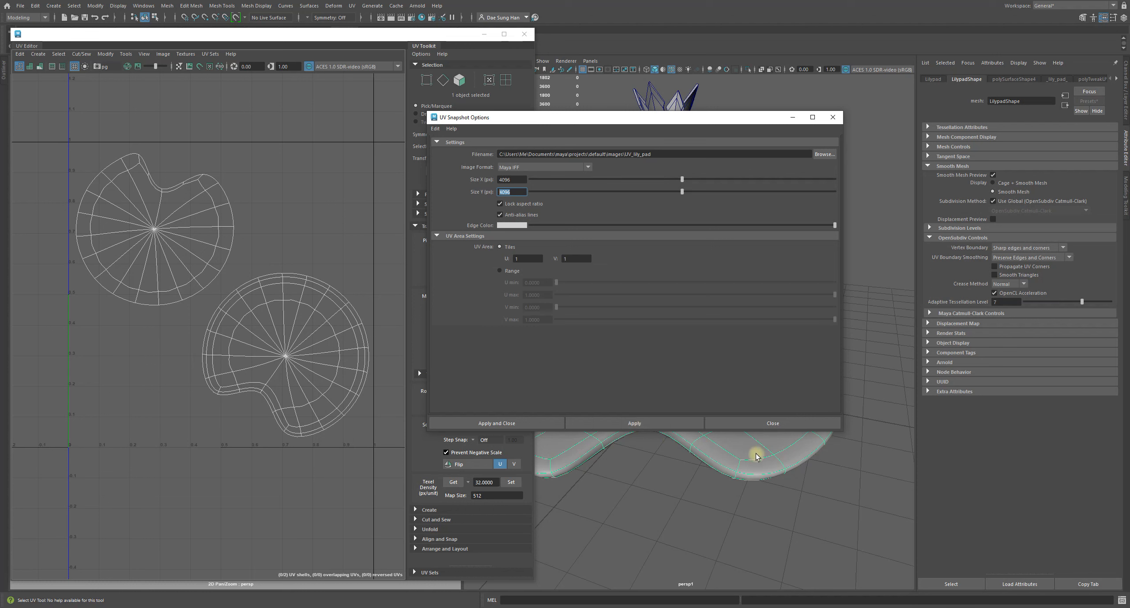
left_click(652, 422)
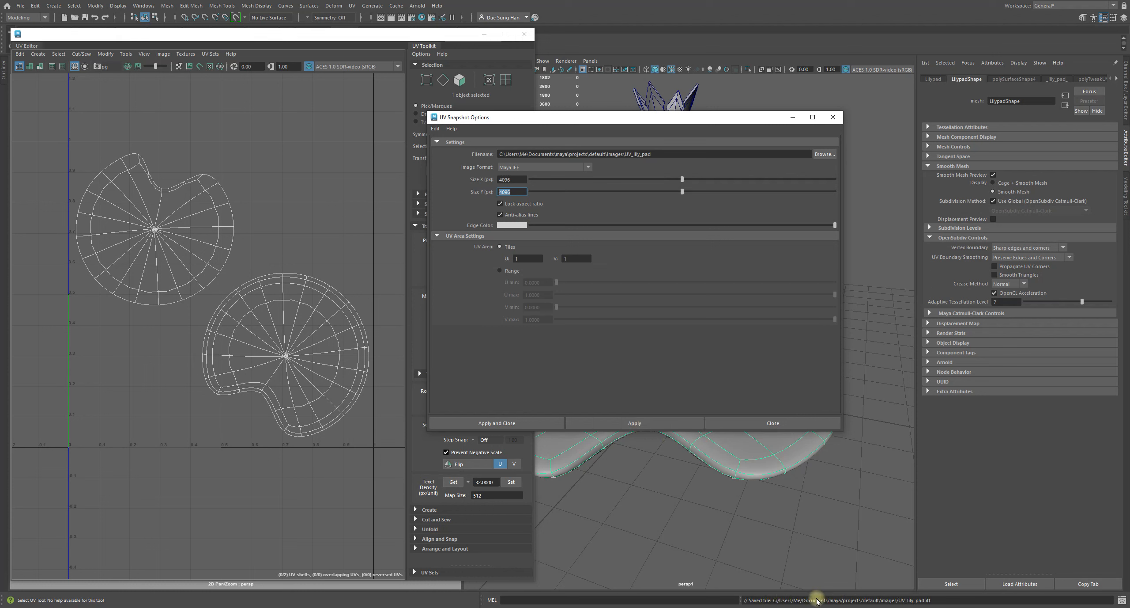
left_click(796, 422)
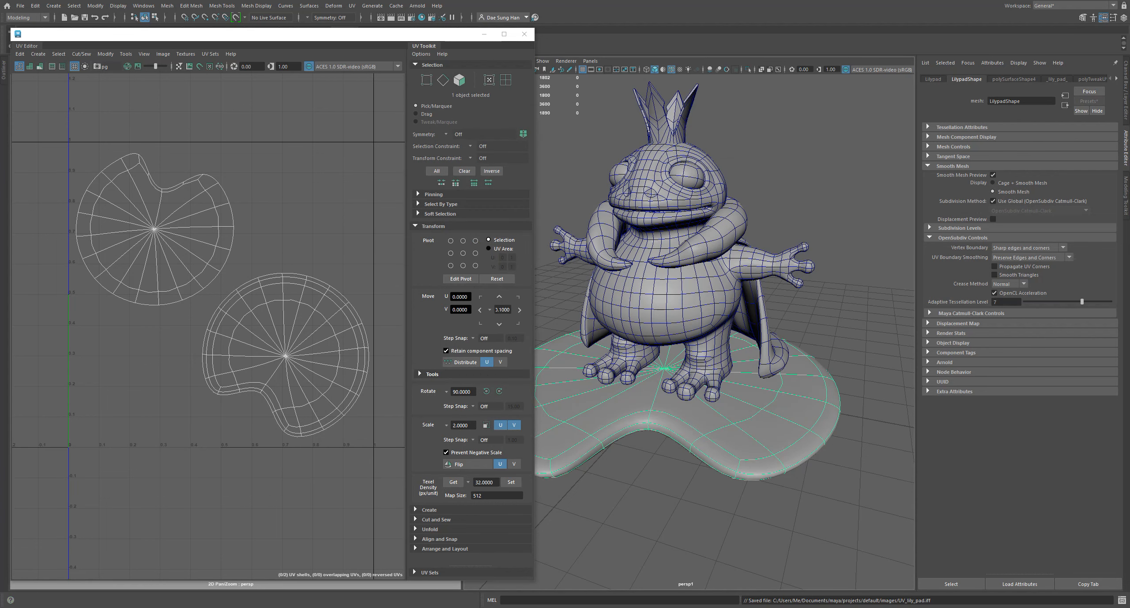
Step: Switch to File Explorer, browse to Documents > maya > projects > default > images, and open UV_lily_pad in Photoshop
left_click(191, 607)
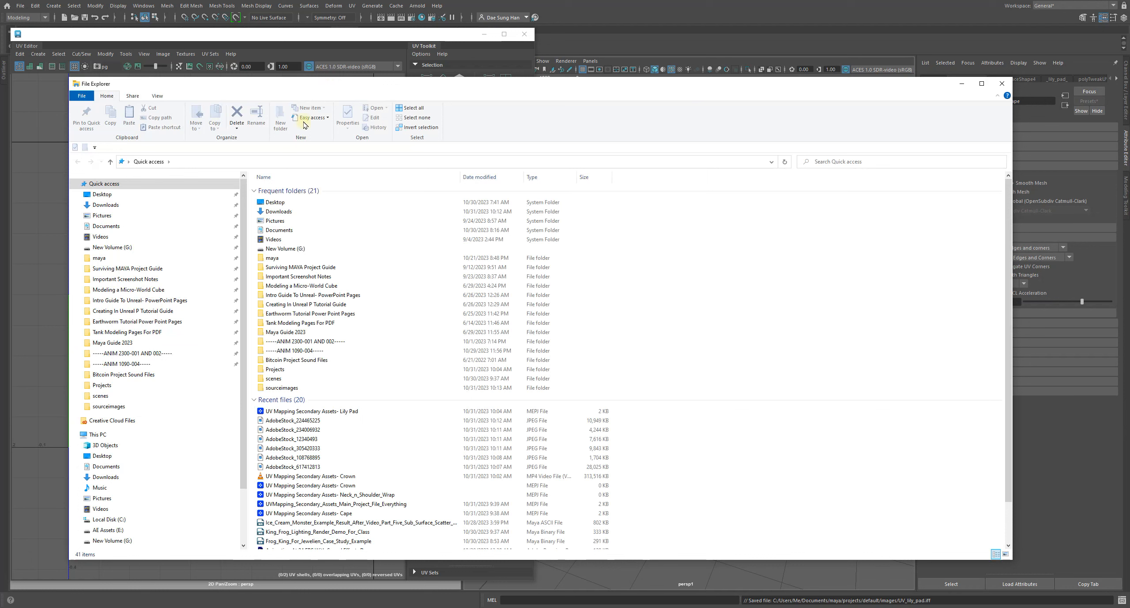
left_click(138, 223)
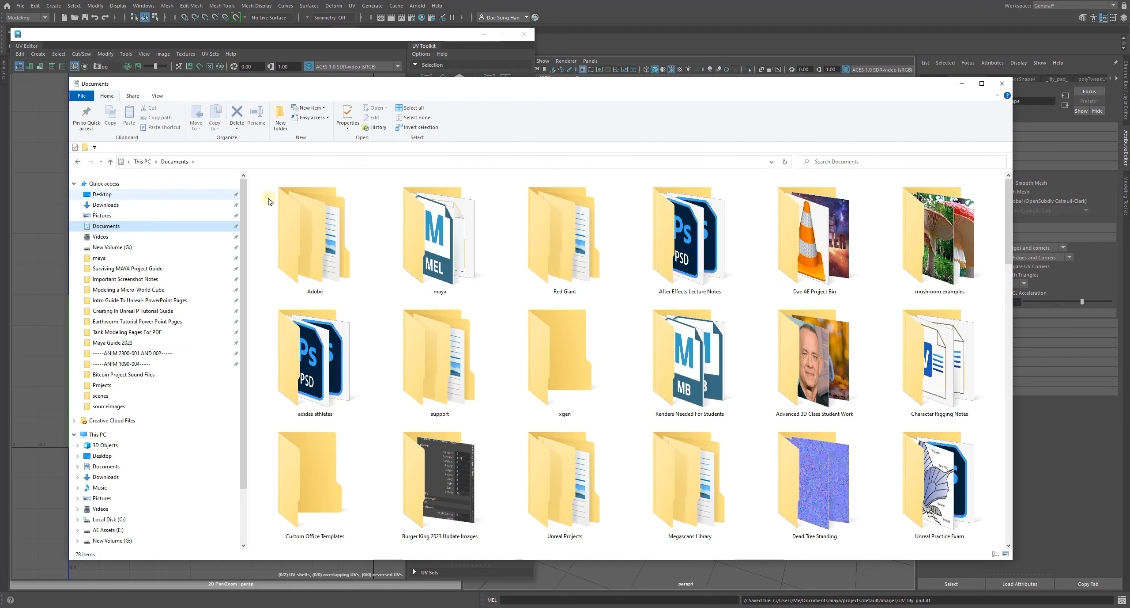
double_click(421, 258)
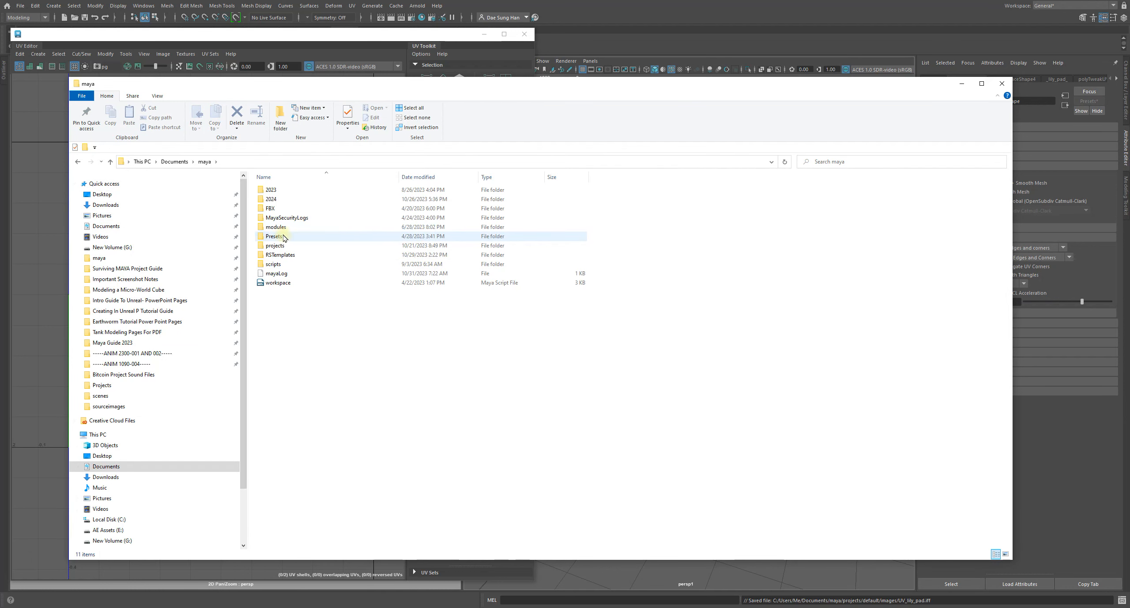
double_click(277, 245)
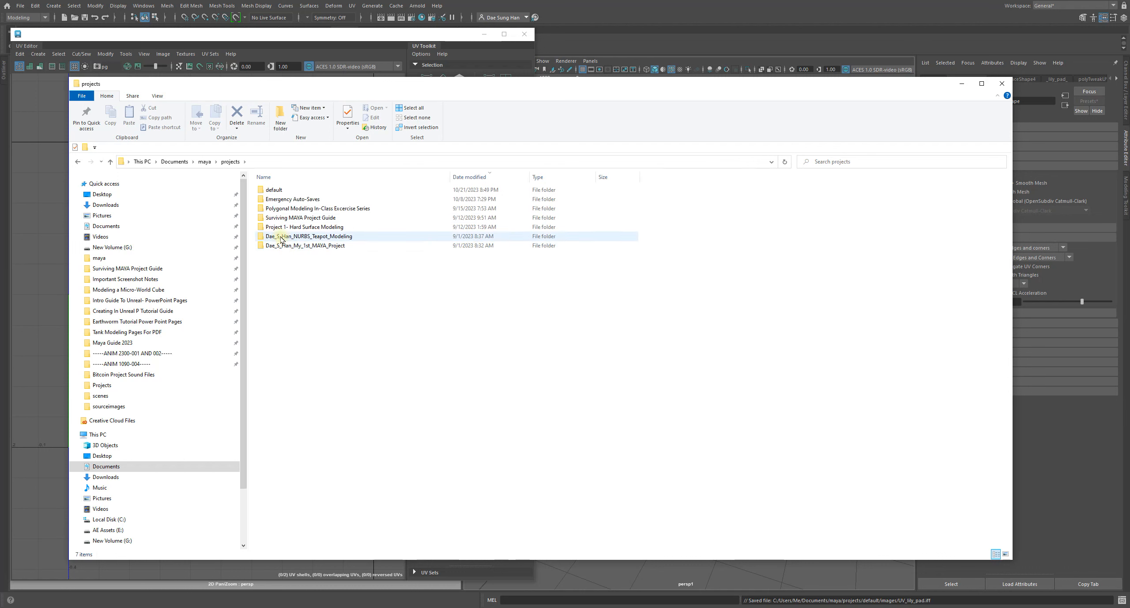
double_click(280, 190)
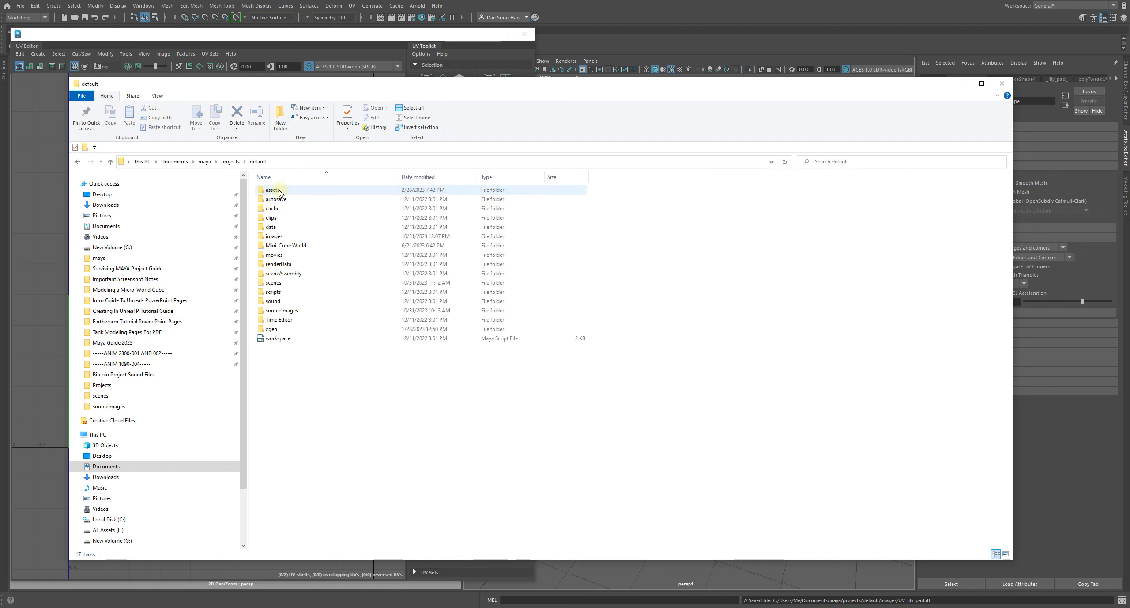
double_click(274, 236)
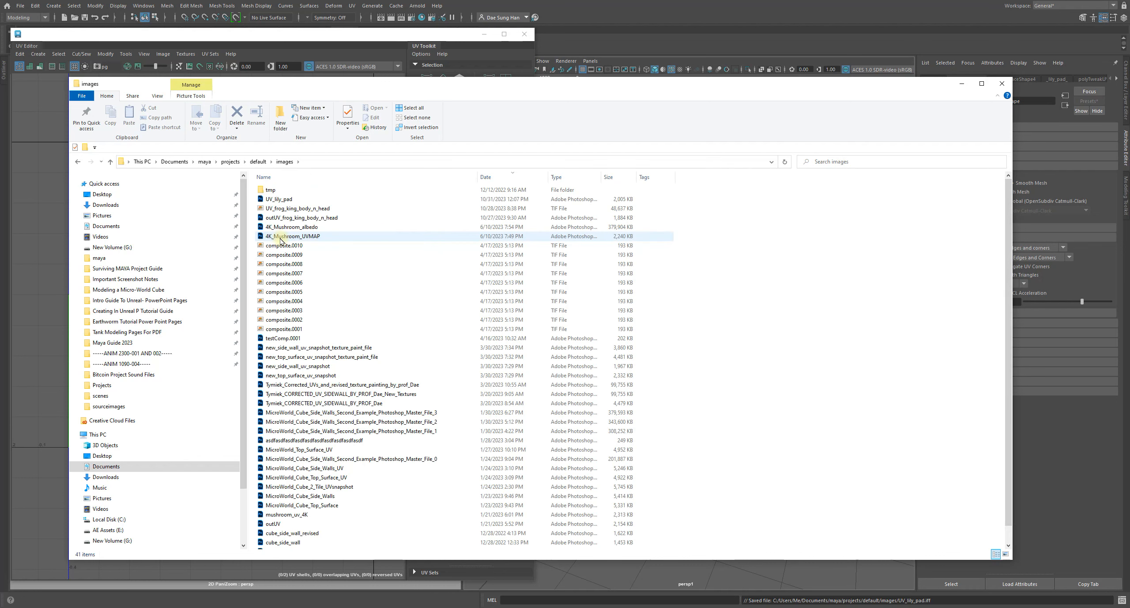
double_click(285, 199)
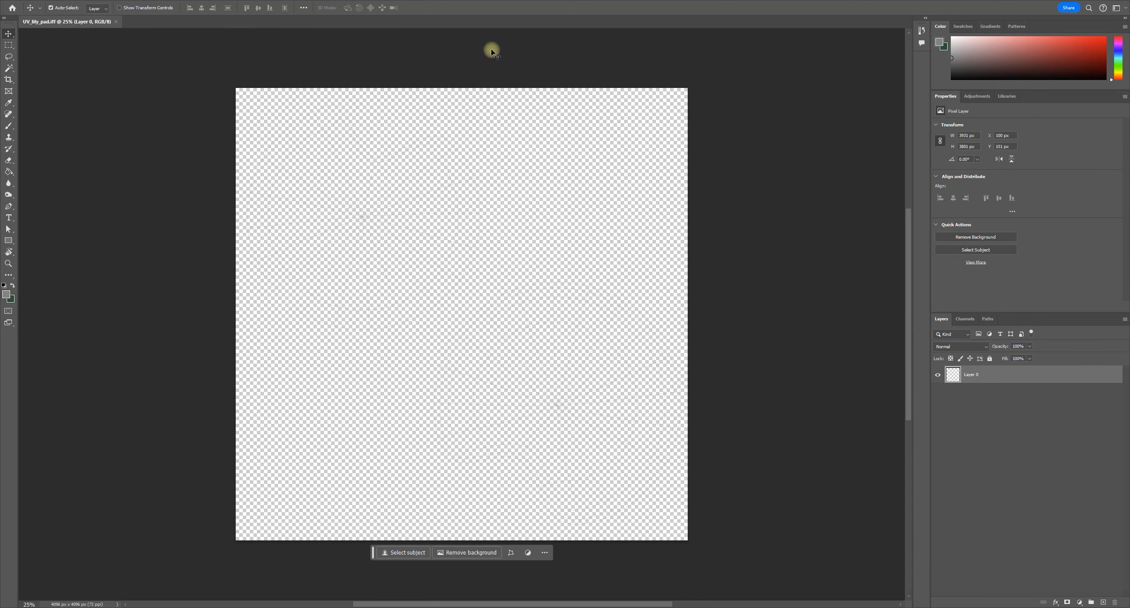
Step: Check the lily pad snapshot's pixel dimensions in Image Size, and dismiss the dialog without resizing the image
left_click(1103, 2)
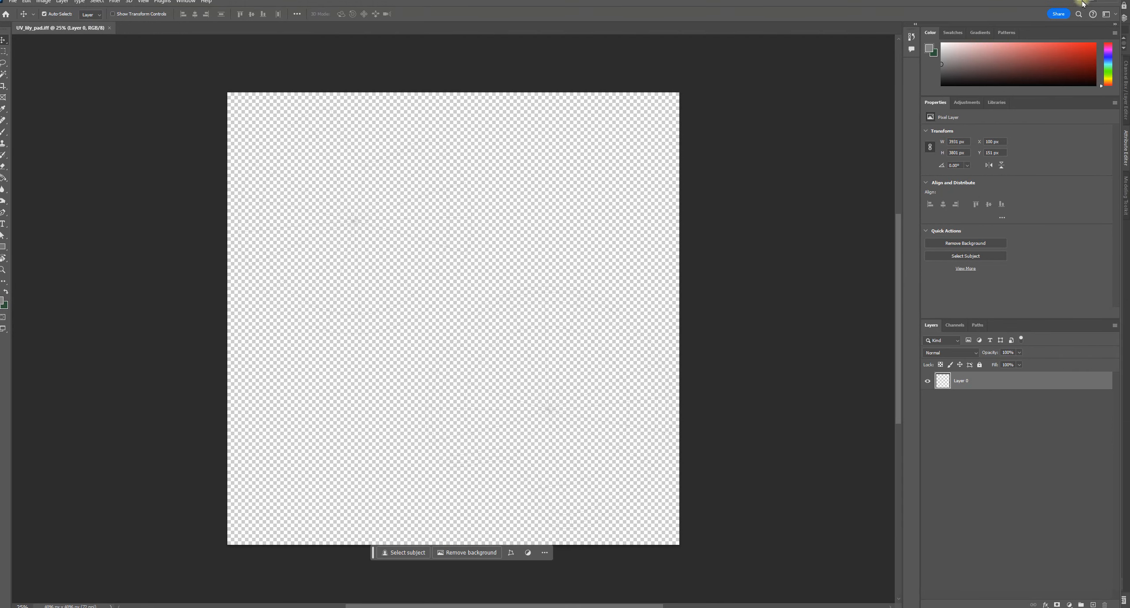
left_click_drag(978, 5, 985, 12)
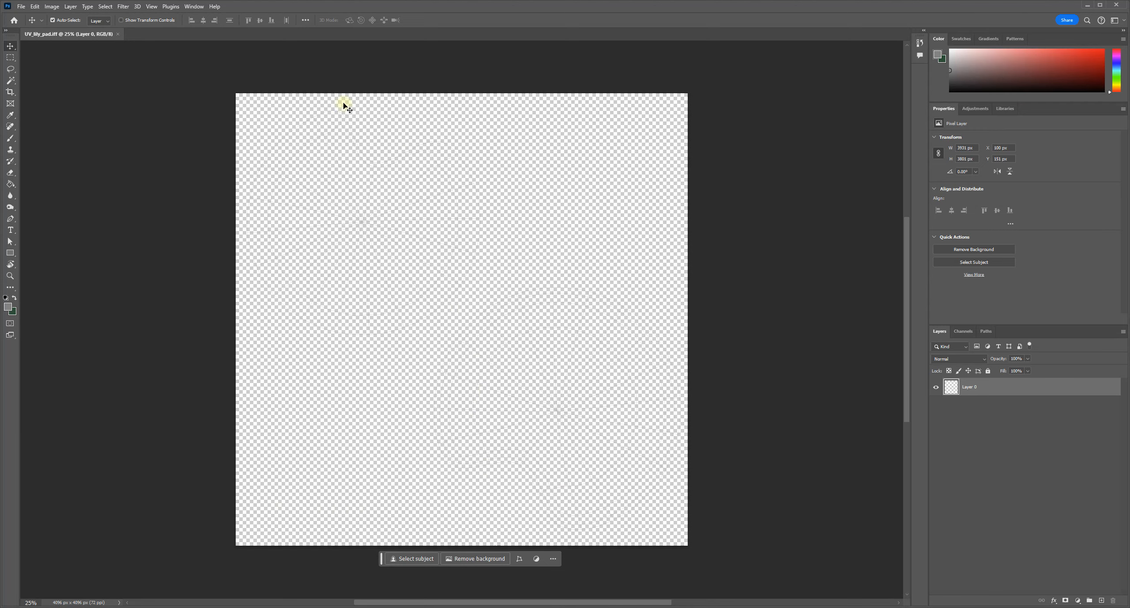
left_click(52, 7)
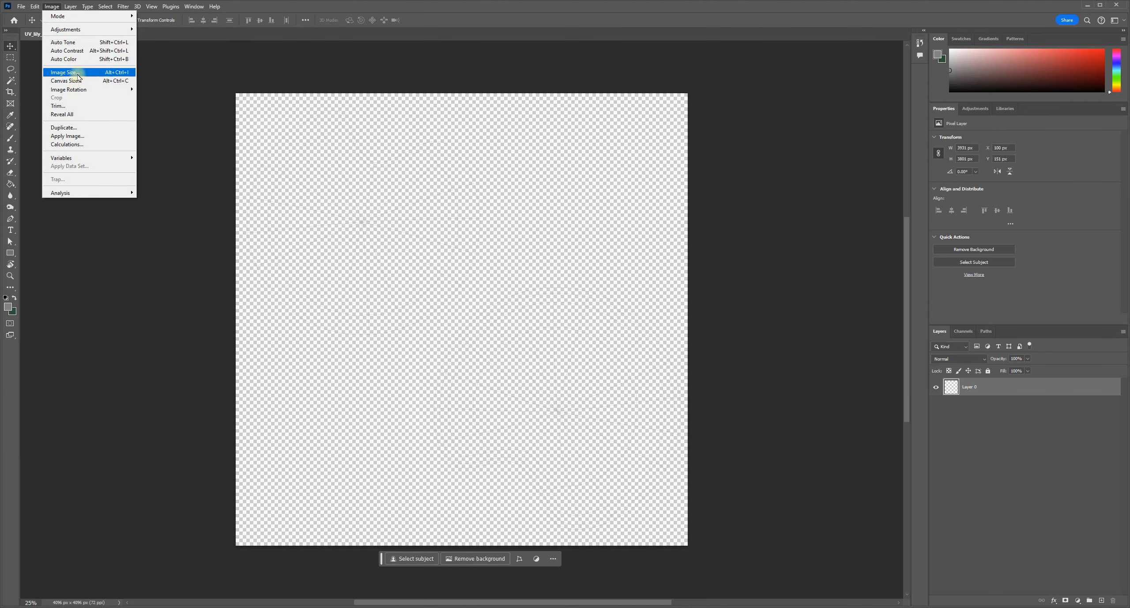
left_click(75, 72)
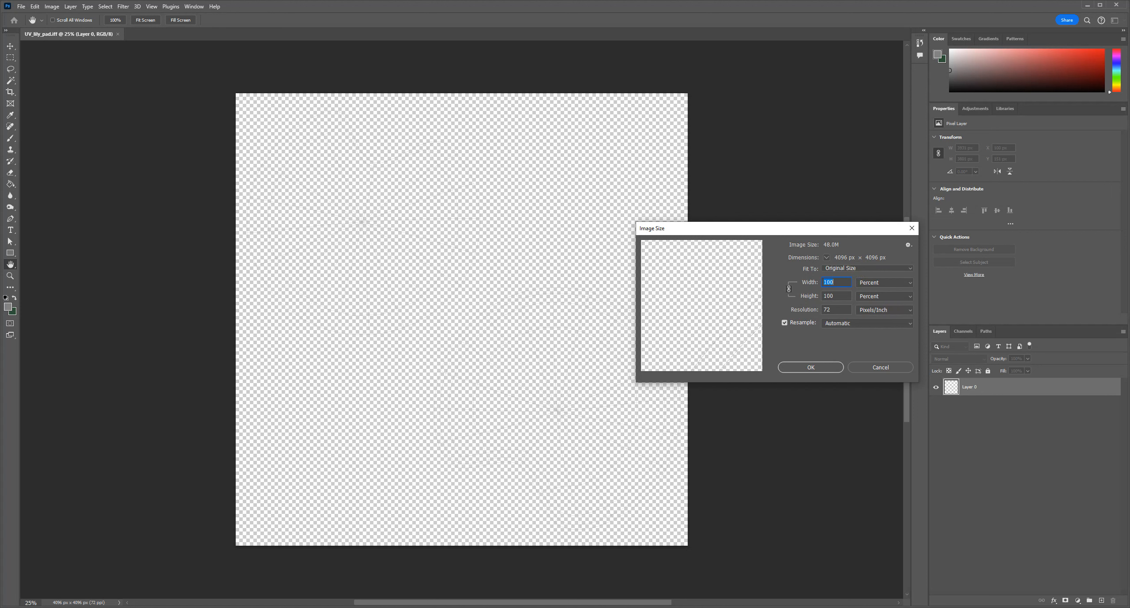
left_click(833, 368)
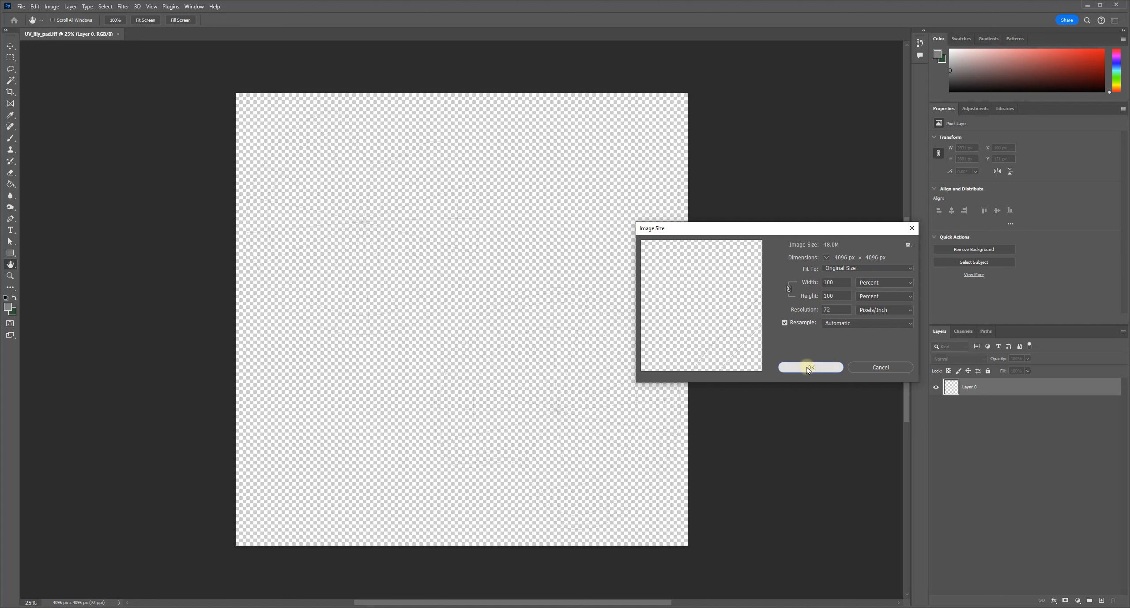
left_click(886, 369)
left_click(886, 370)
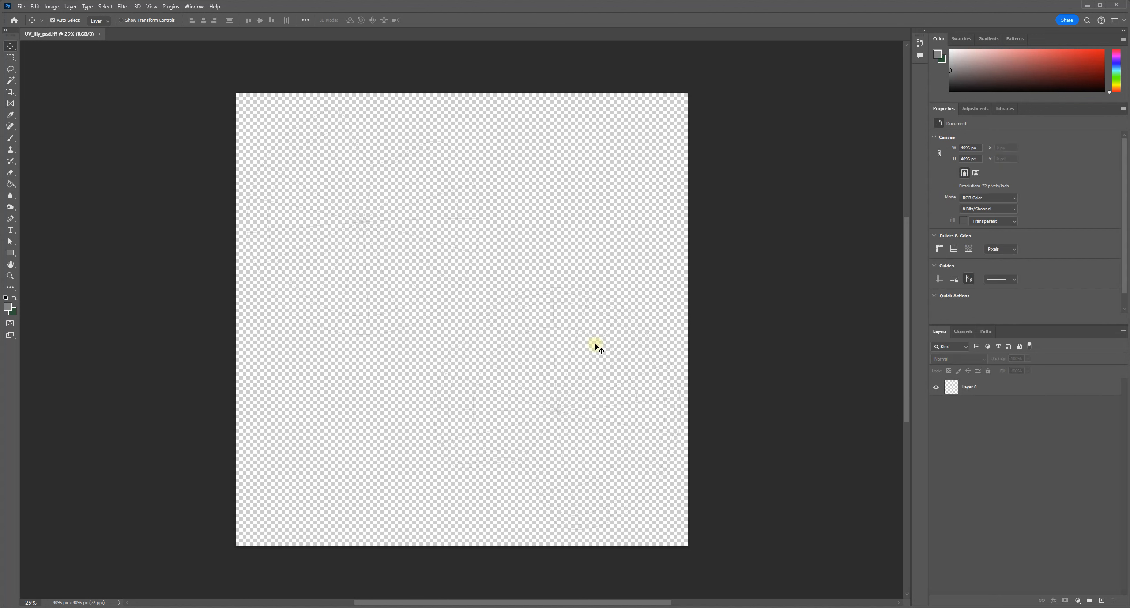
Step: Add a new layer named white and place it beneath the UV wireframe layer
left_click(991, 386)
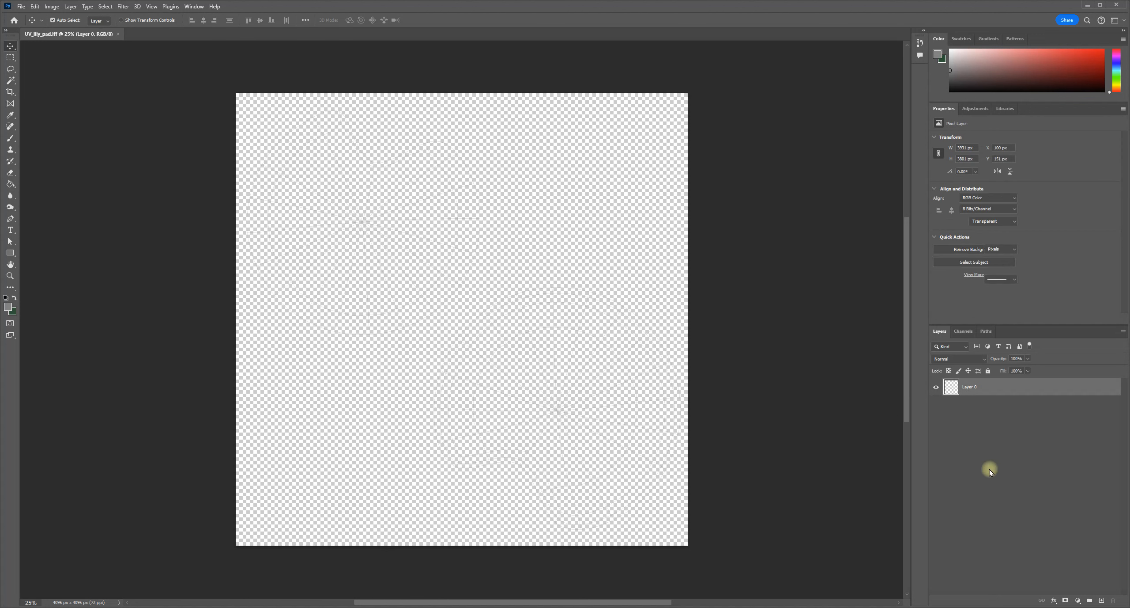
left_click(995, 453)
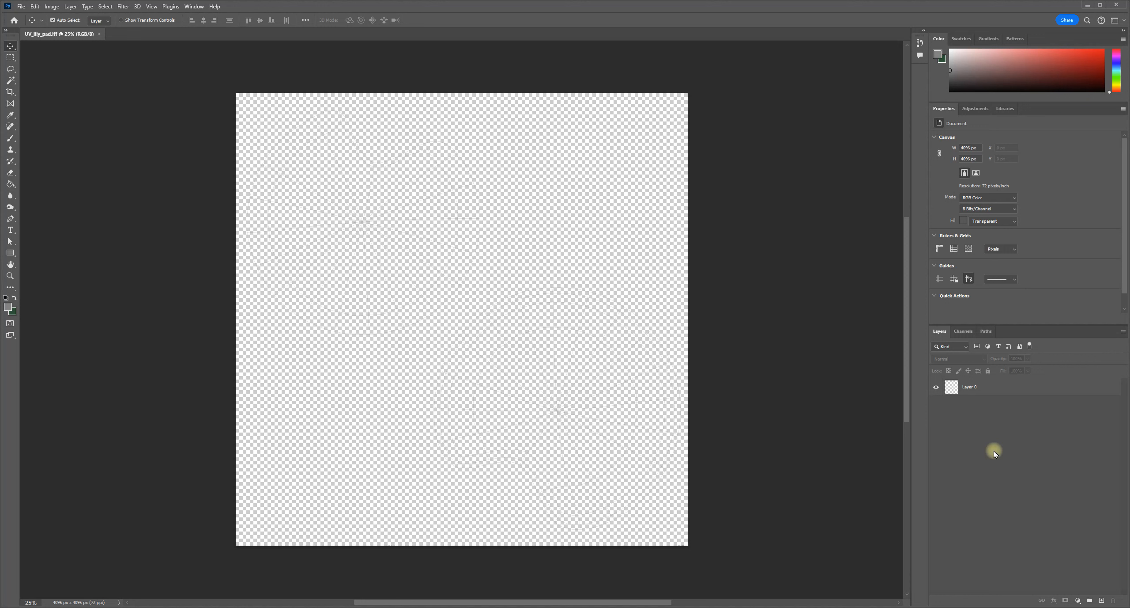
key("ctrl+shift+n")
key("Return")
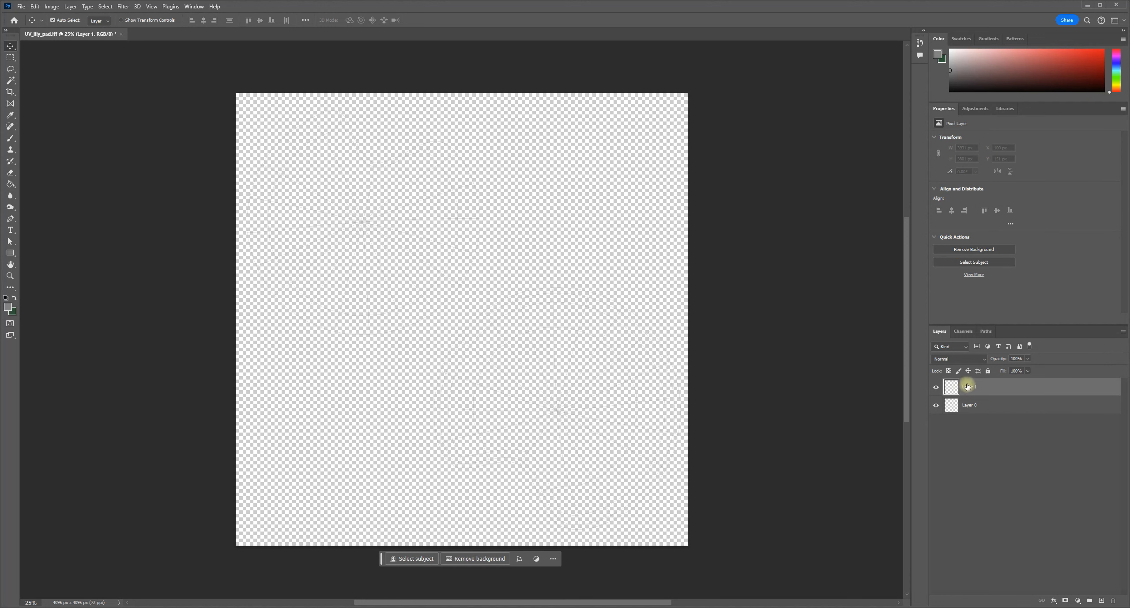
type("white")
key("Return")
left_click_drag(967, 385, 994, 412)
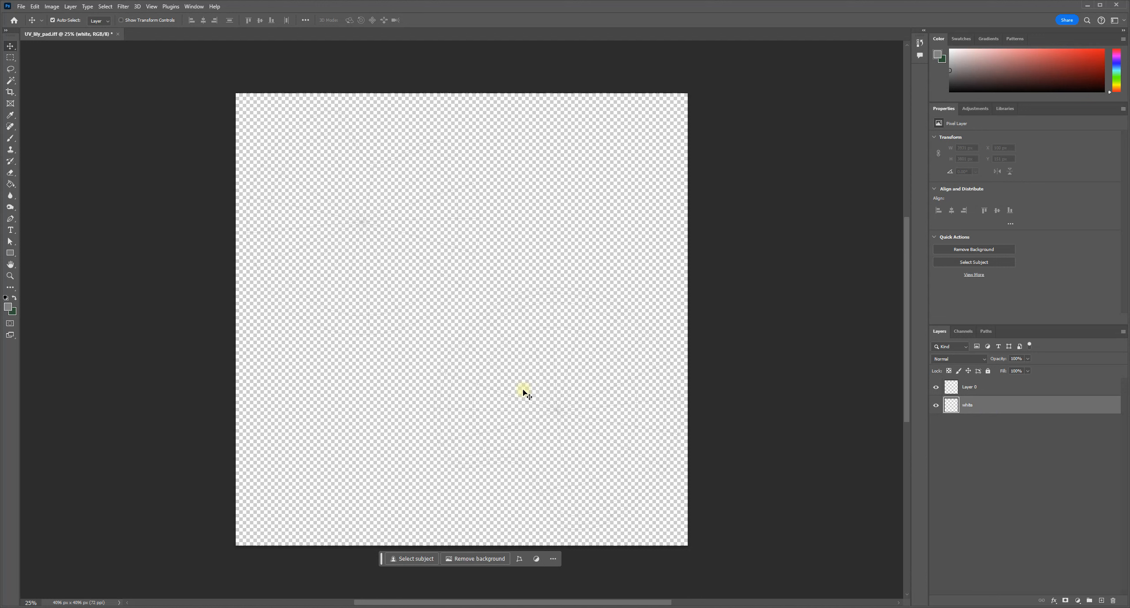
Step: Fill the white layer with ffffff using the Paint Bucket Tool, and check it by toggling the layer's visibility
key("g")
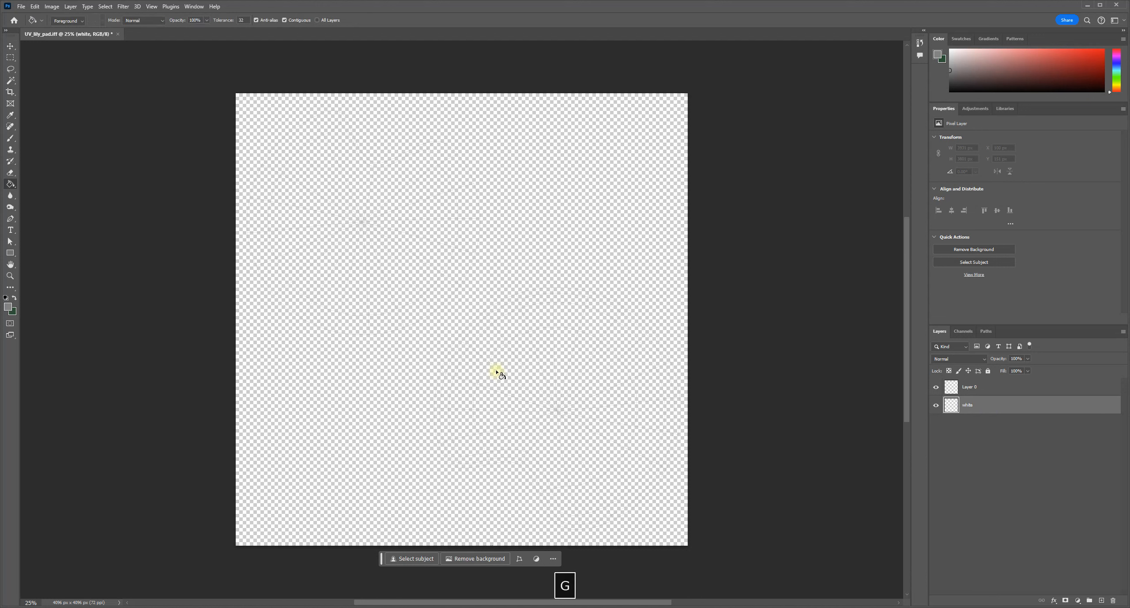
left_click(10, 185)
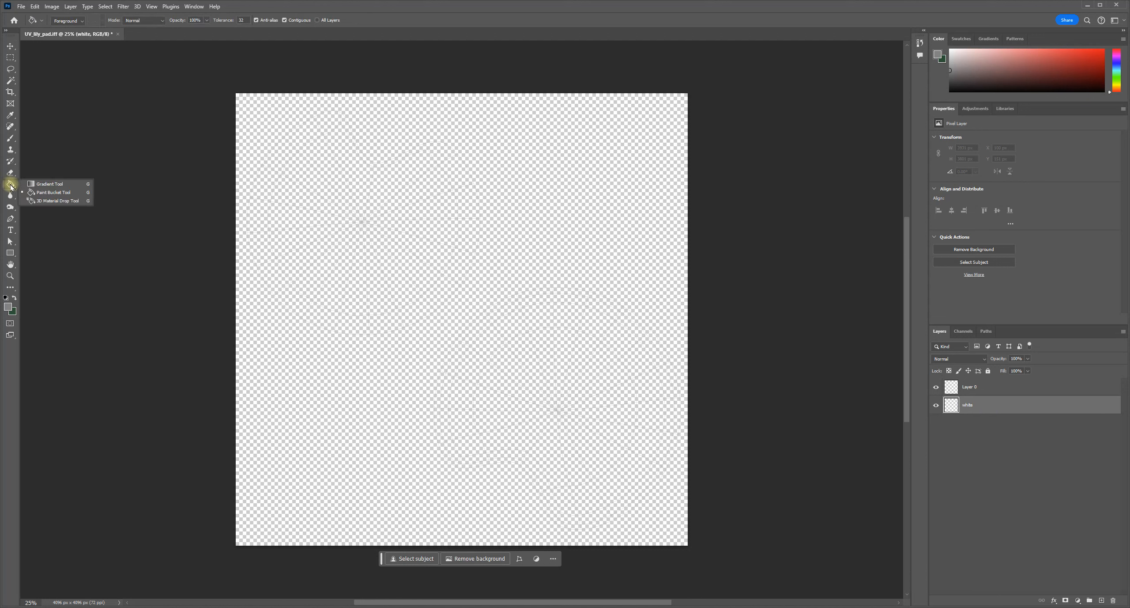
right_click(9, 184)
left_click(45, 192)
left_click(399, 281)
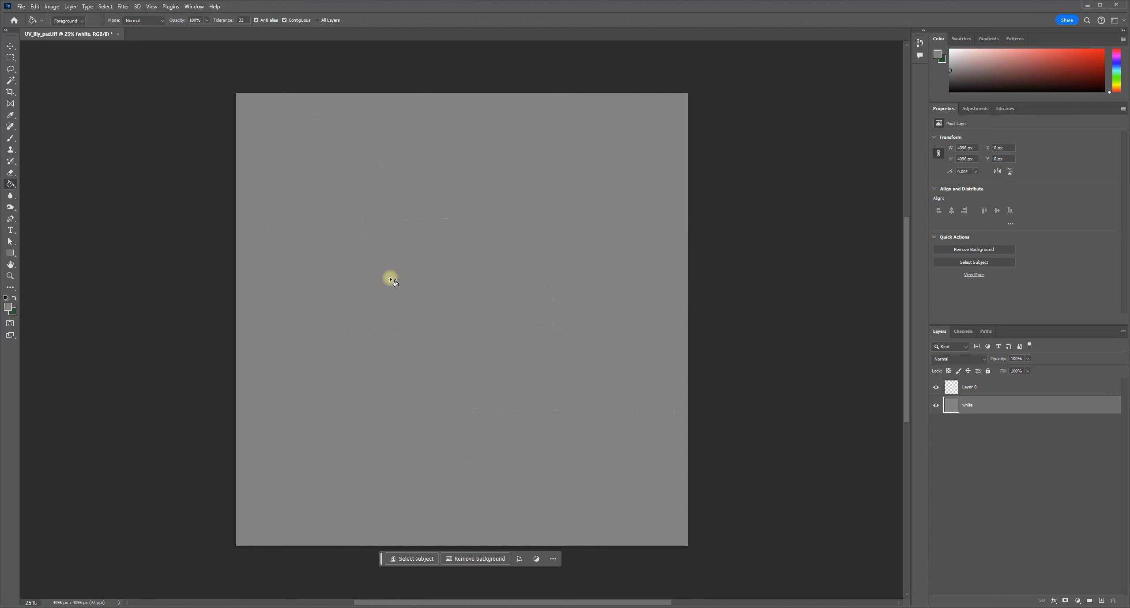
left_click(8, 306)
type("ffffff")
left_click(967, 67)
left_click(419, 280)
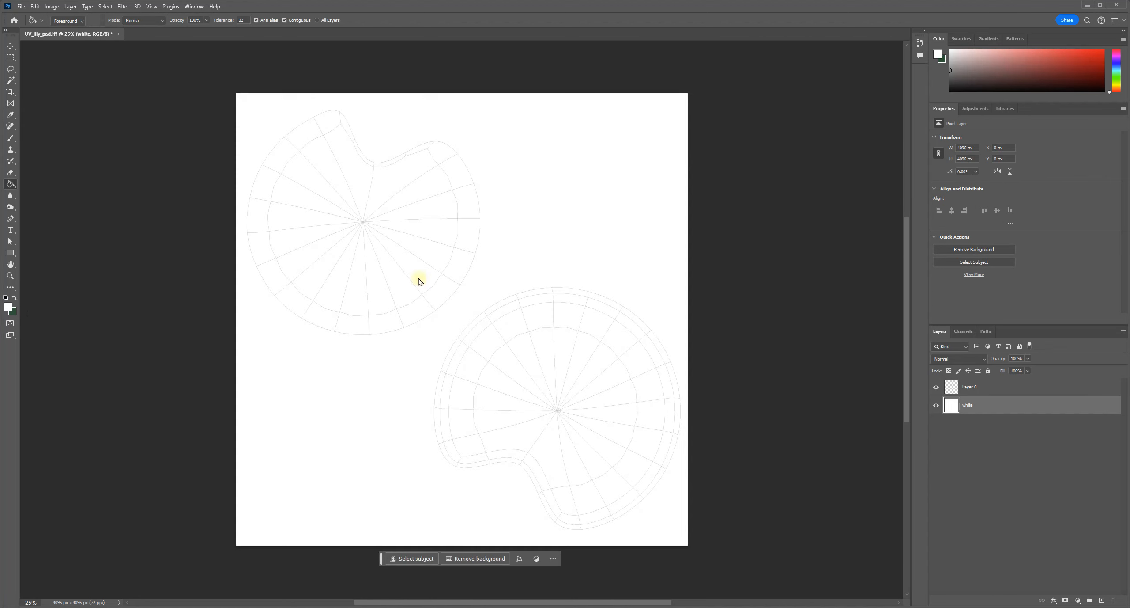
key("v")
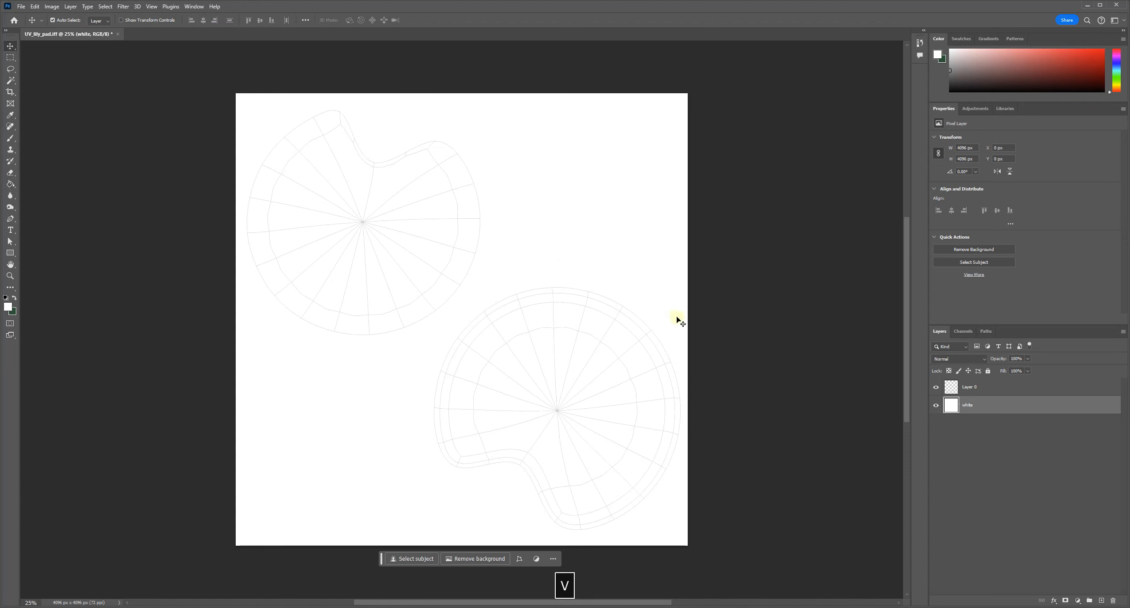
left_click(936, 405)
left_click(936, 405)
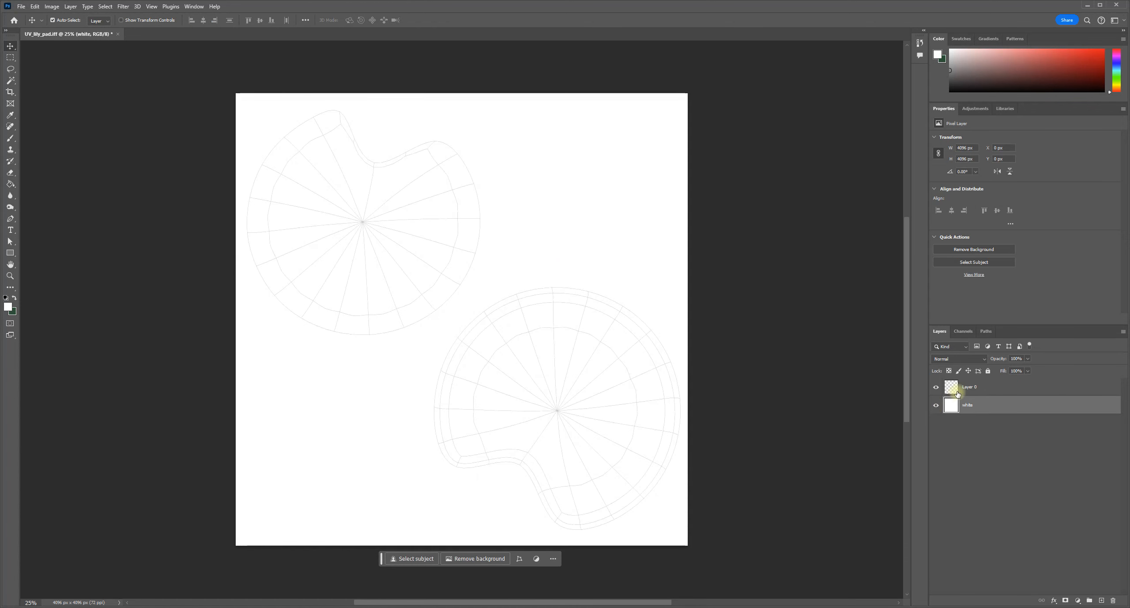
Step: Try the Darker Color blend mode on the UV wireframe layer, Layer 0
left_click(945, 385)
left_click(994, 388)
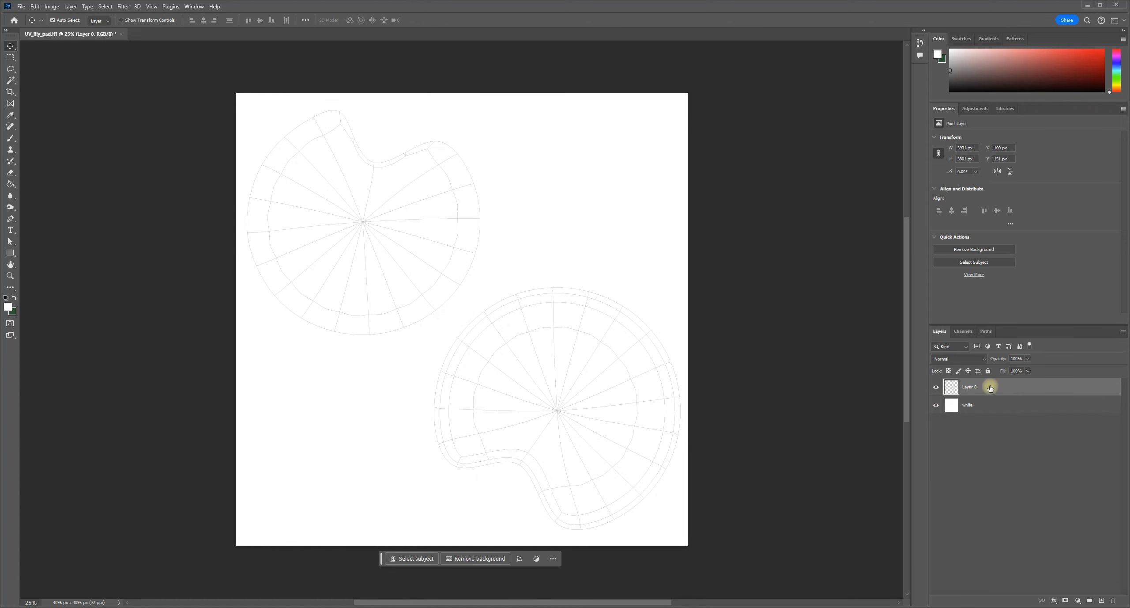
left_click(975, 358)
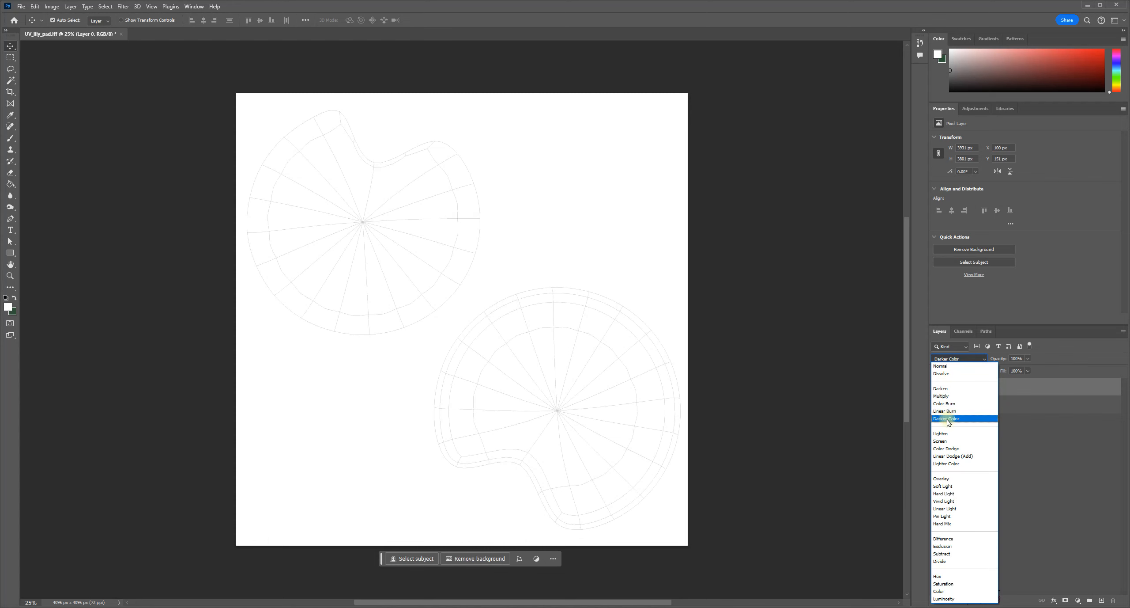
left_click(948, 420)
left_click(958, 517)
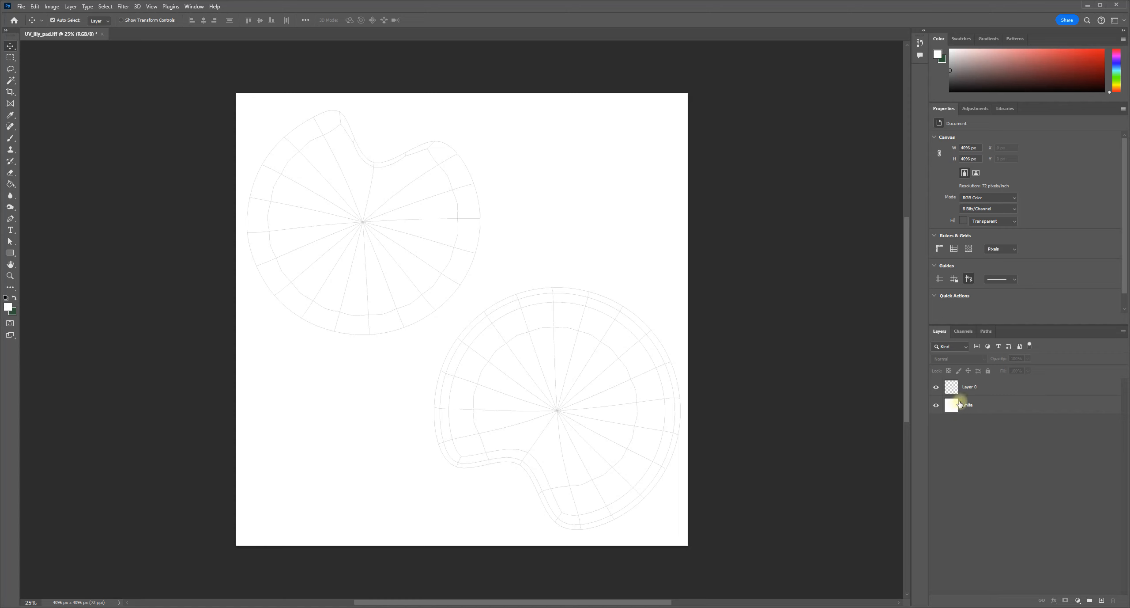
left_click(956, 347)
left_click(990, 391)
left_click(991, 388)
left_click(952, 346)
left_click(1036, 444)
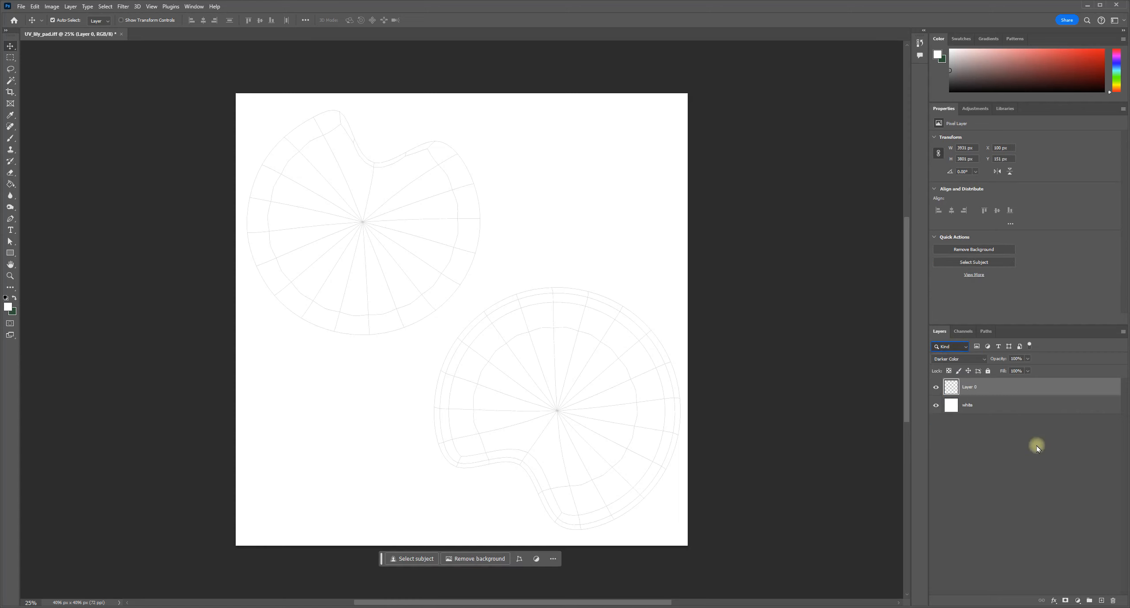
Step: Preview the Lighten blend mode on Layer 0, set its blending back to Normal, and deselect the layer
left_click(972, 359)
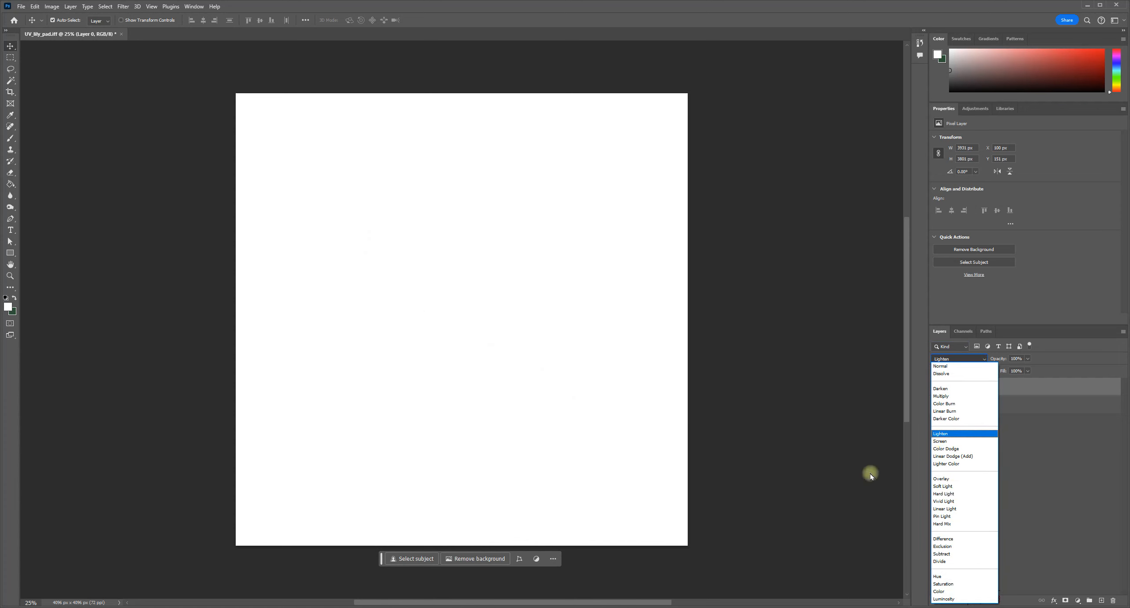
left_click(1030, 460)
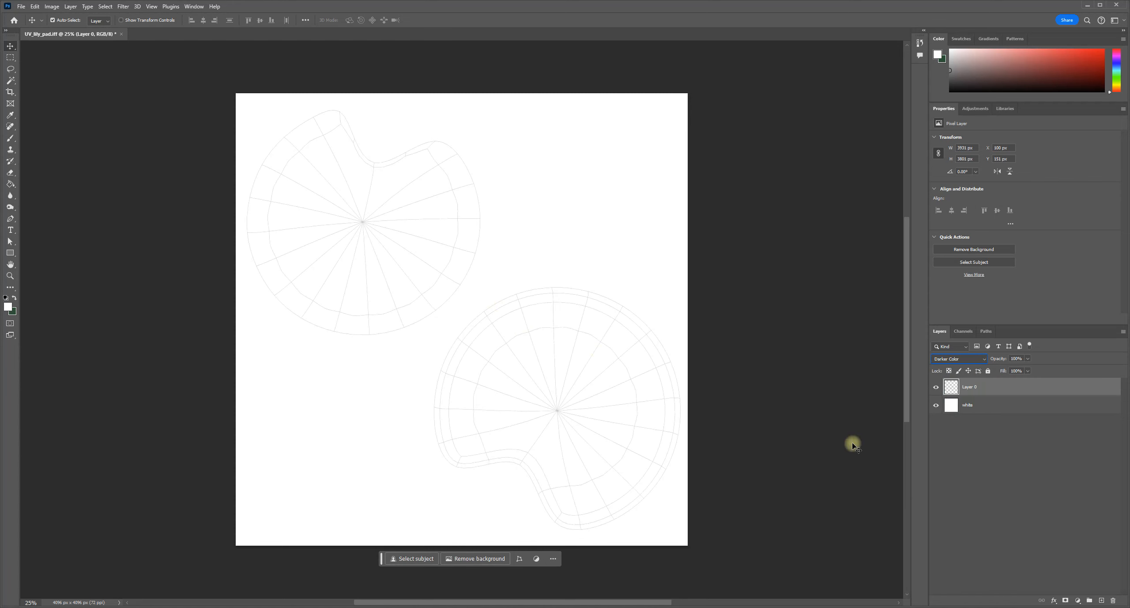
left_click(979, 362)
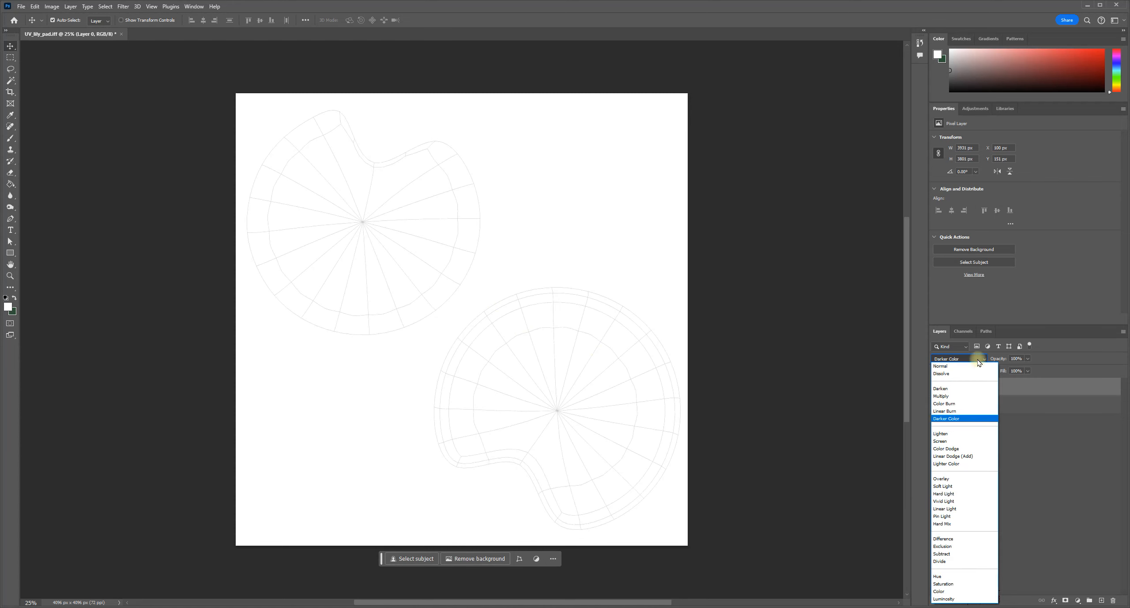
left_click(975, 369)
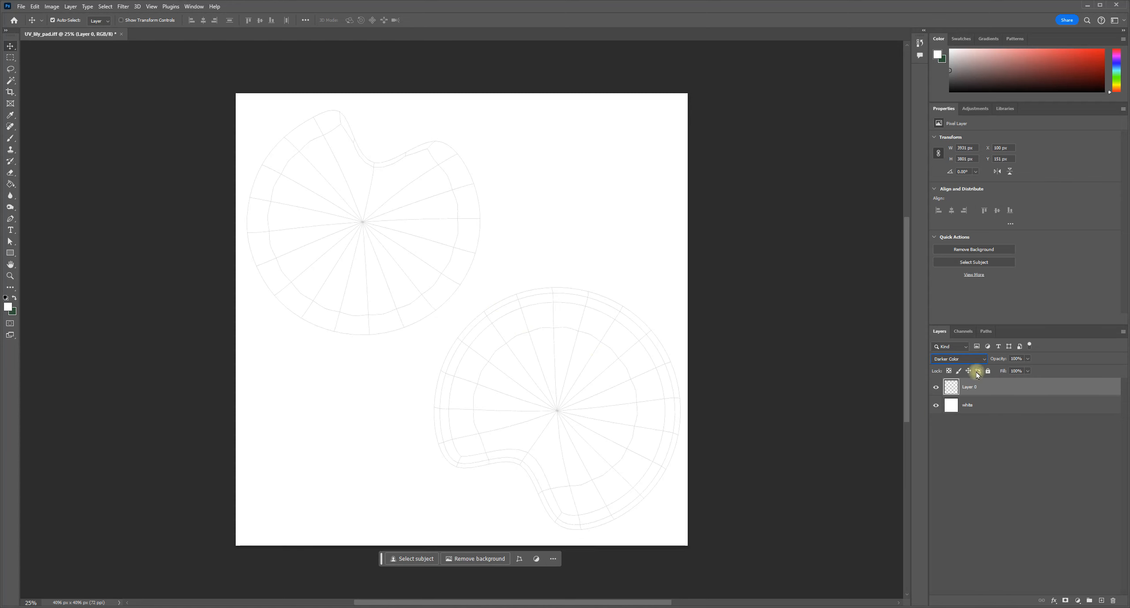
left_click(966, 359)
left_click(966, 366)
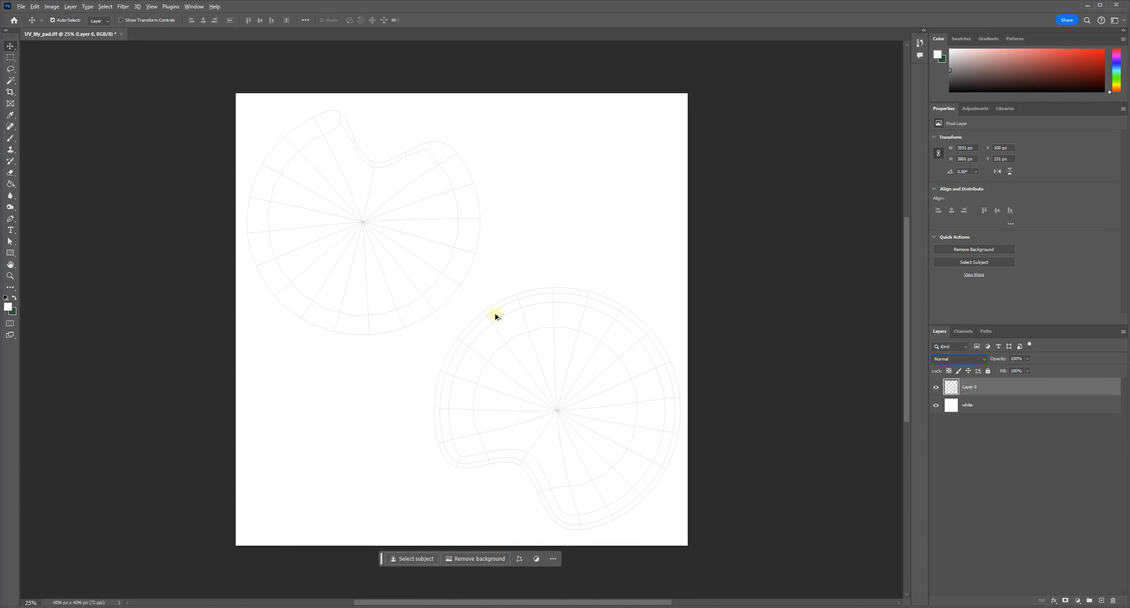
left_click(1047, 487)
Step: Examine the lily pad's UV lines up close and select the UV wireframe layer, Layer 0
scroll(638, 426, "up", 2, "alt")
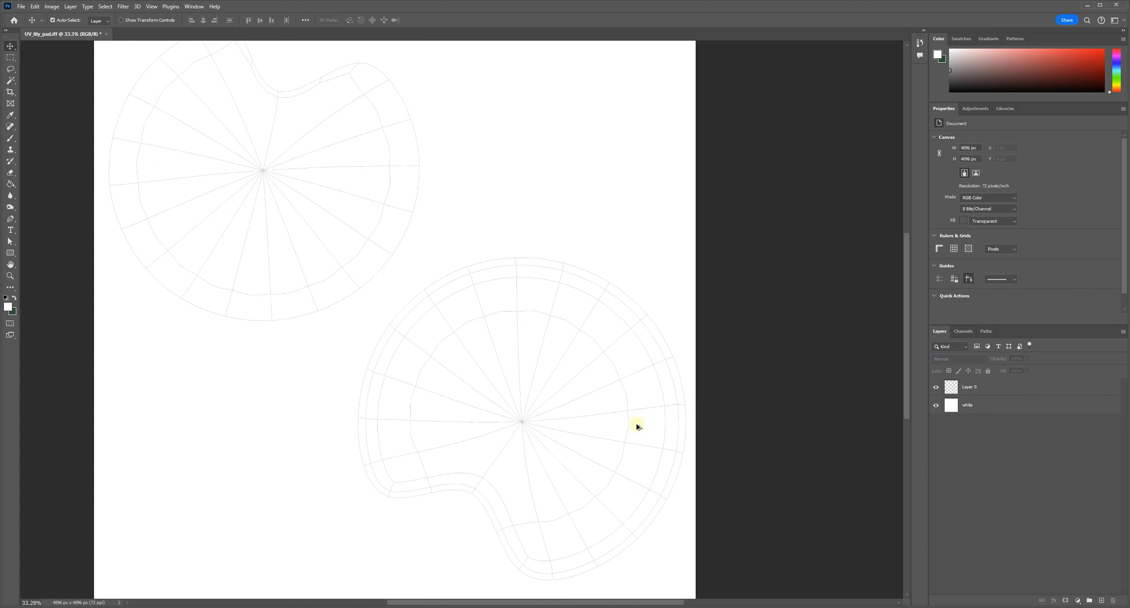
left_click(983, 387)
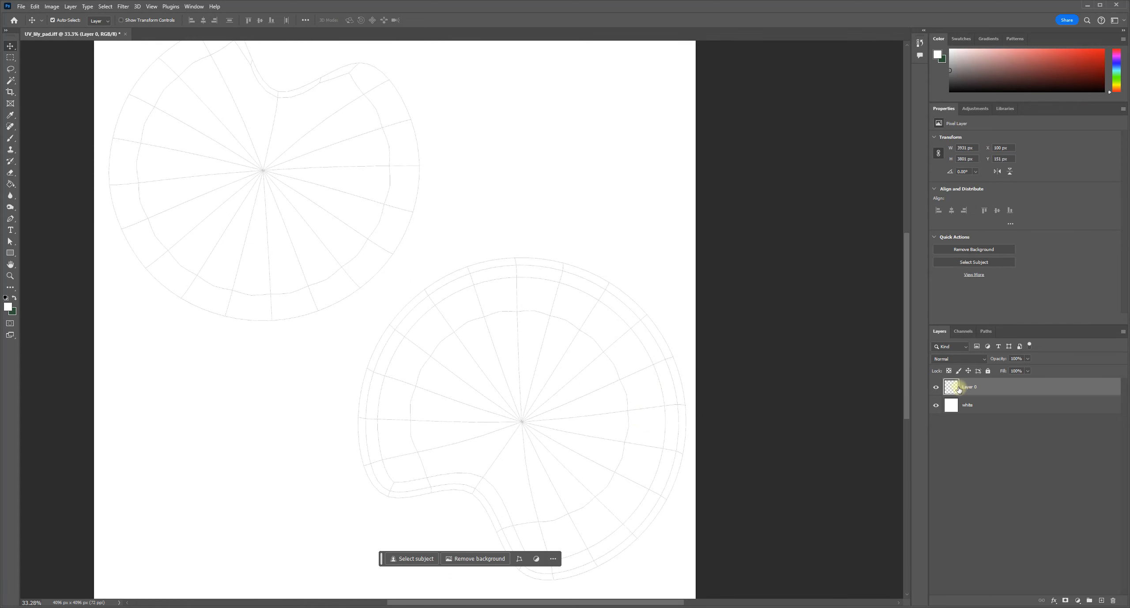